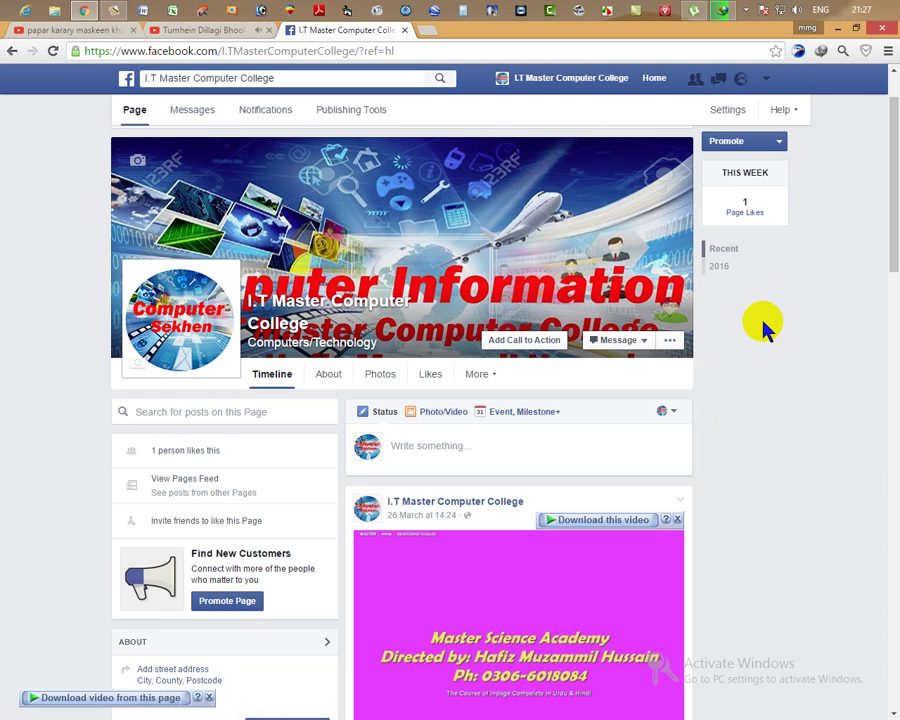
Minimize the browser, refresh the desktop, and switch to InPage
click(838, 30)
right_click(422, 205)
click(448, 248)
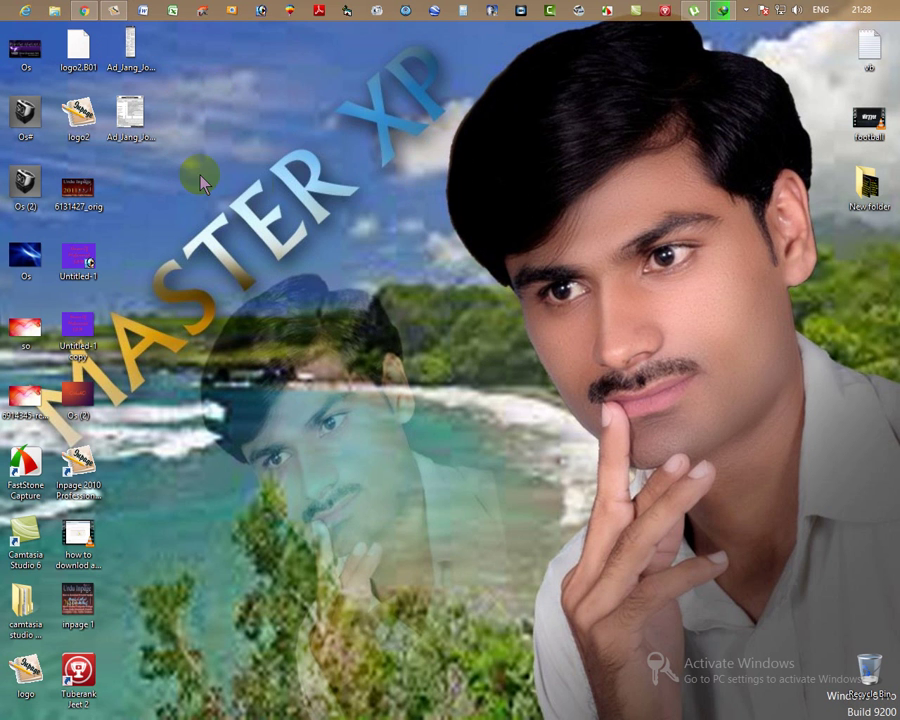
right_click(326, 166)
right_click(337, 172)
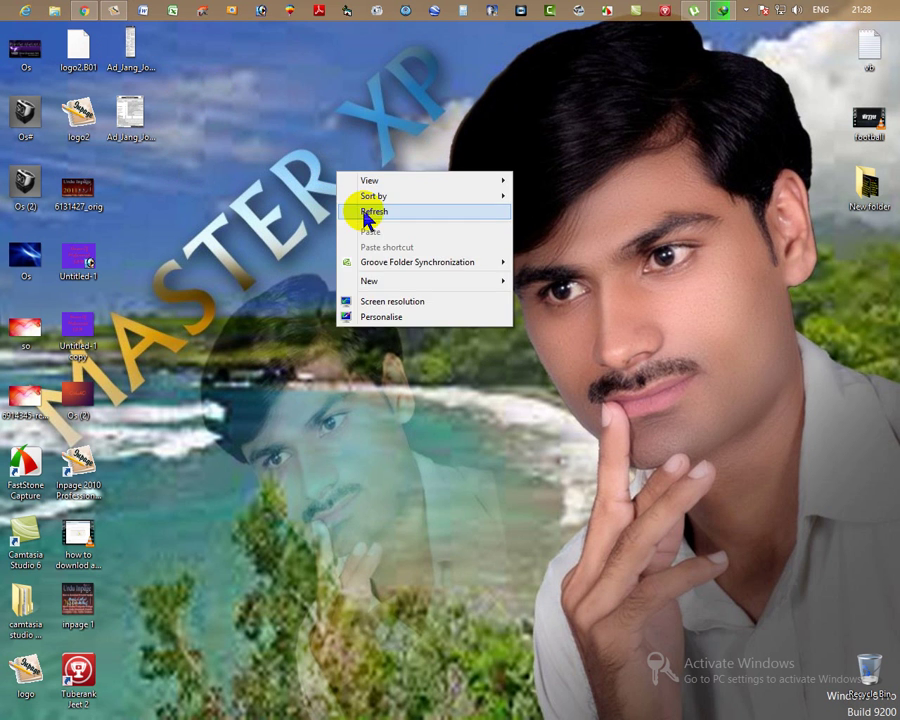
click(365, 212)
click(114, 10)
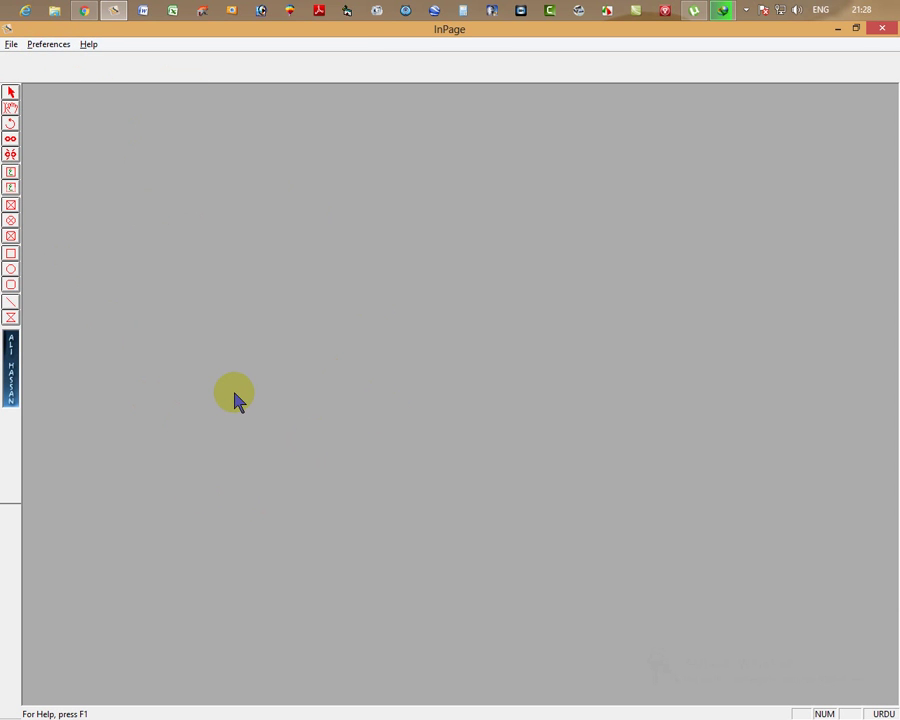
Start a new document and look through the available page sizes, keeping A4 210x297mm
click(10, 46)
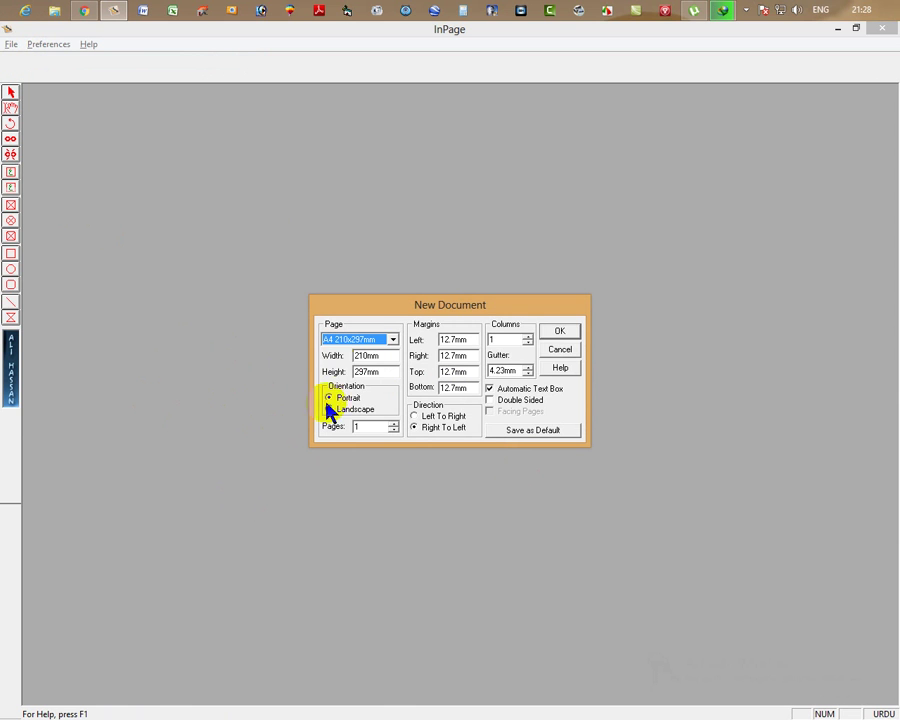
click(394, 341)
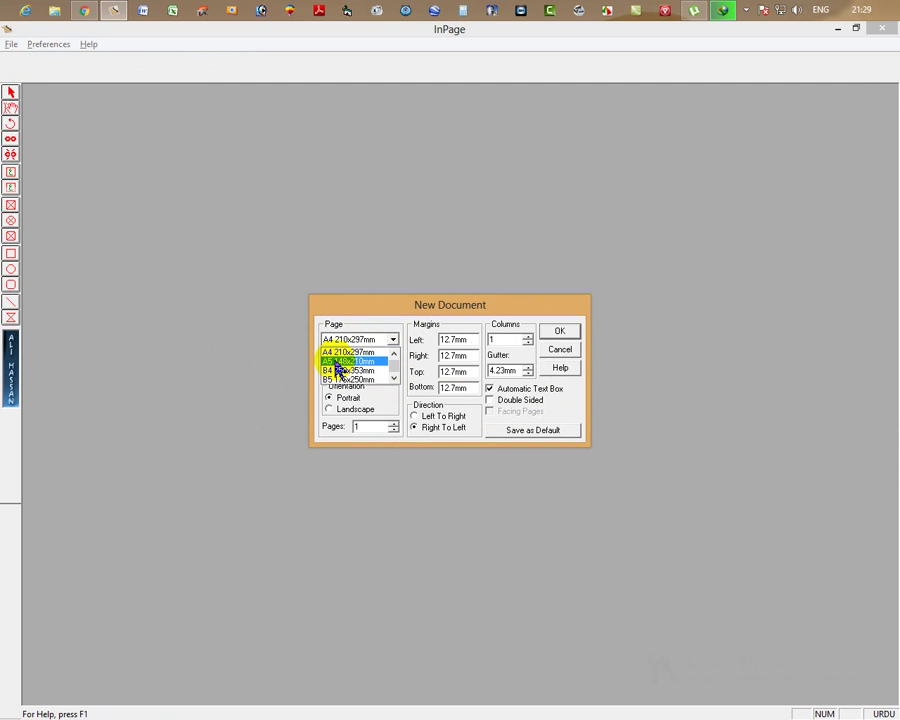
click(394, 379)
click(394, 379)
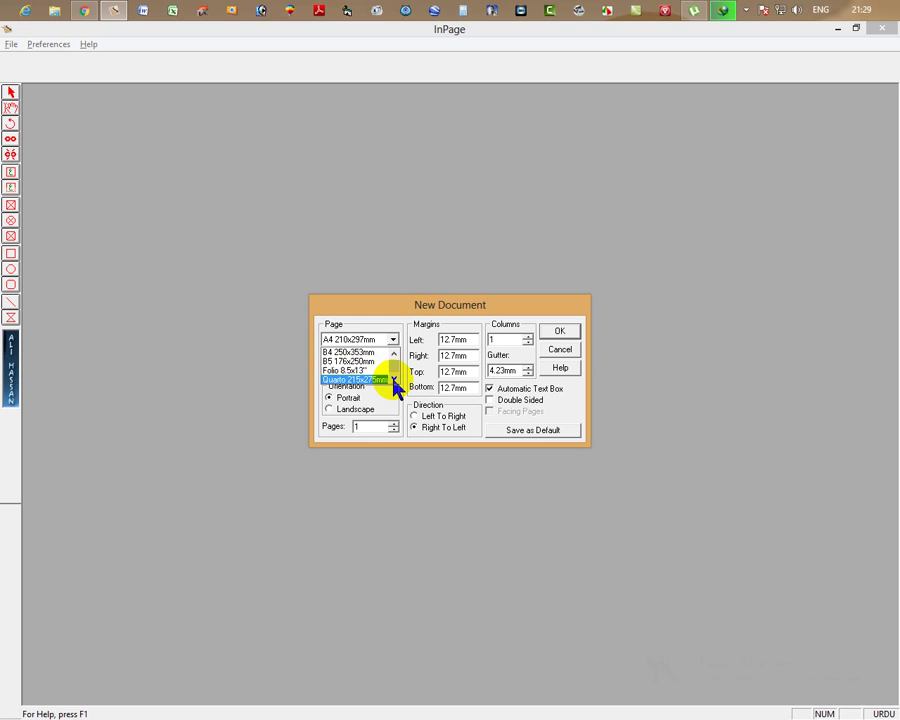
scroll(372, 378, down, 1)
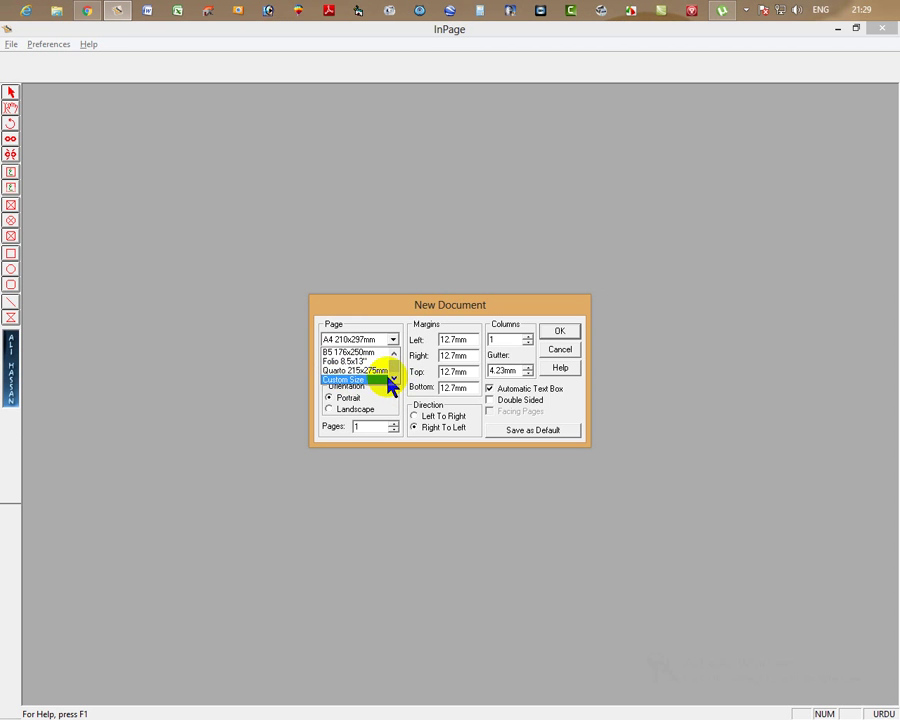
scroll(394, 364, up, 4)
click(394, 355)
click(394, 355)
click(394, 355)
click(394, 355)
click(394, 355)
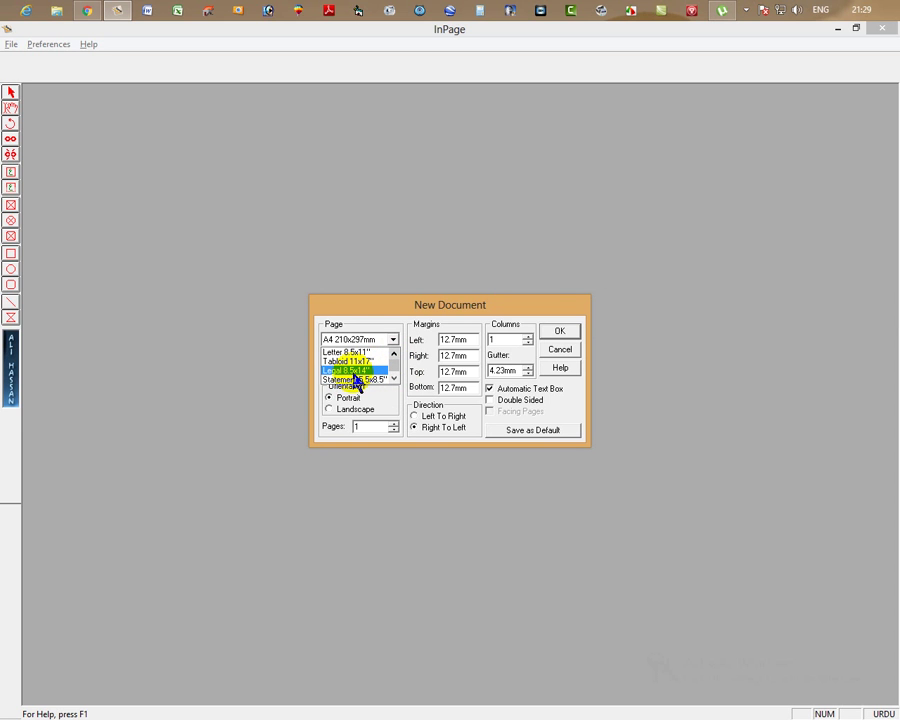
click(380, 342)
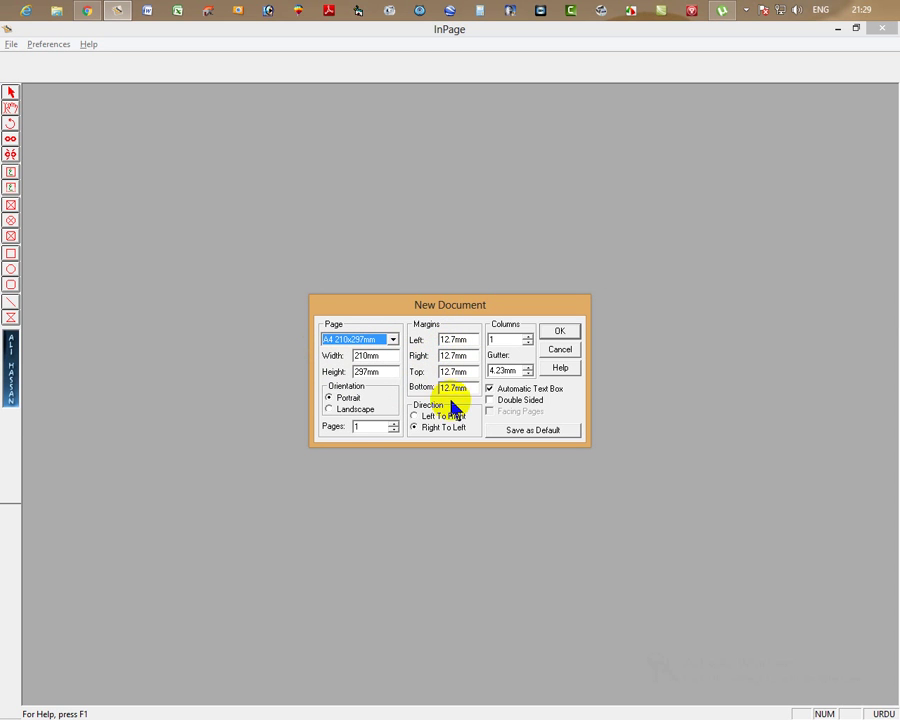
Try landscape orientation, return to portrait, and create the A4 document, looking over its blank page
click(329, 409)
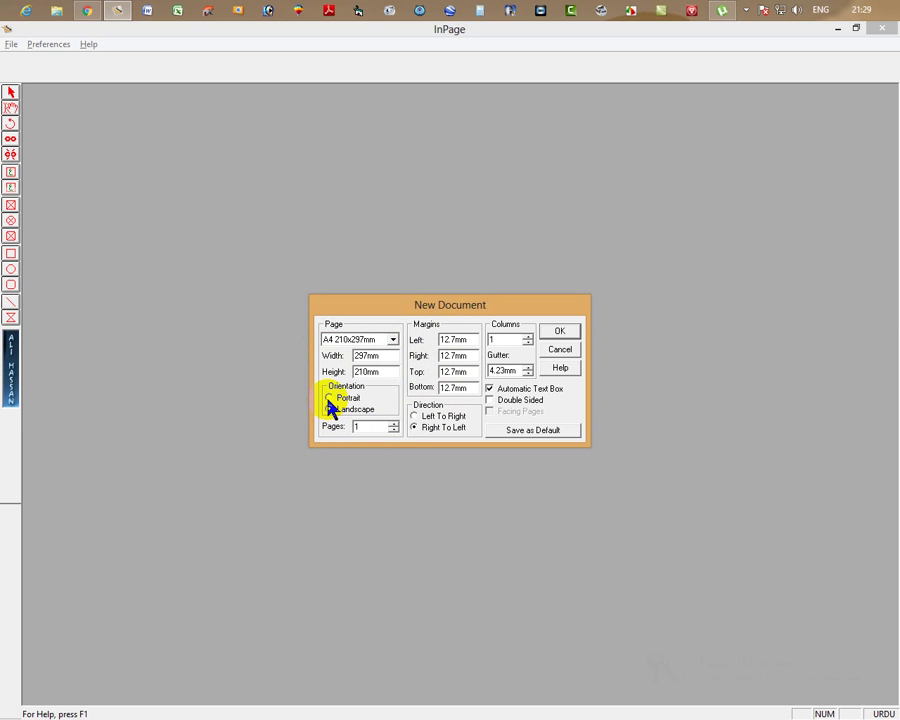
click(329, 409)
click(330, 409)
click(329, 398)
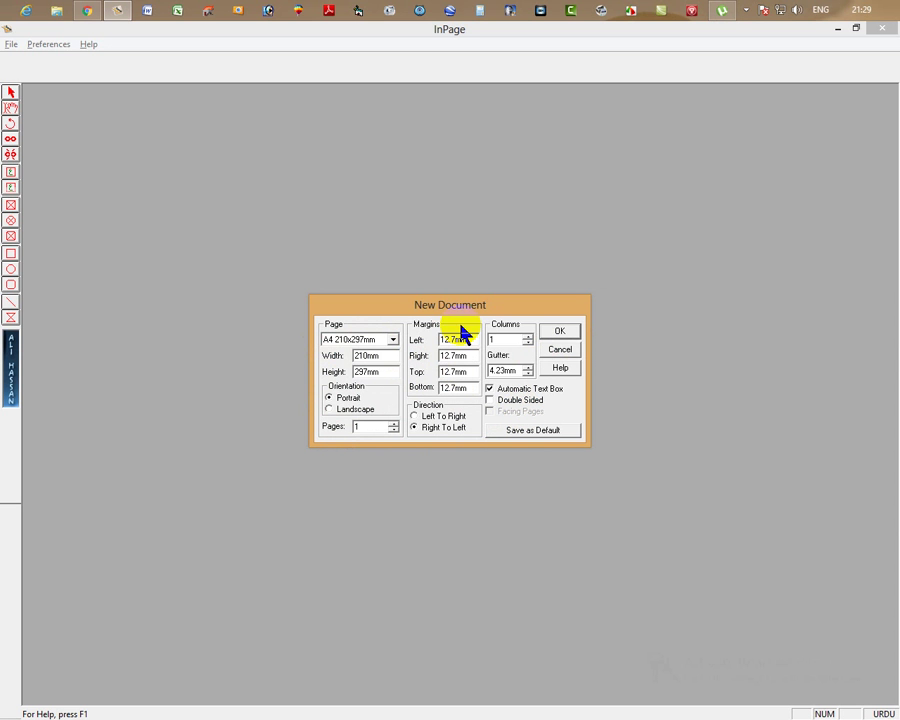
click(560, 332)
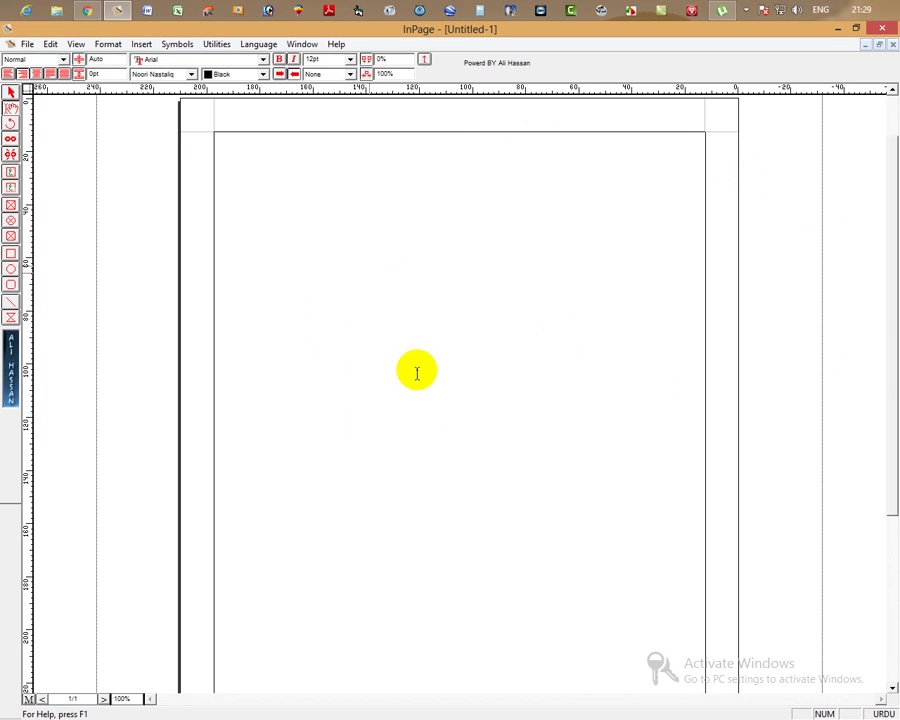
drag(890, 400, 893, 320)
click(442, 237)
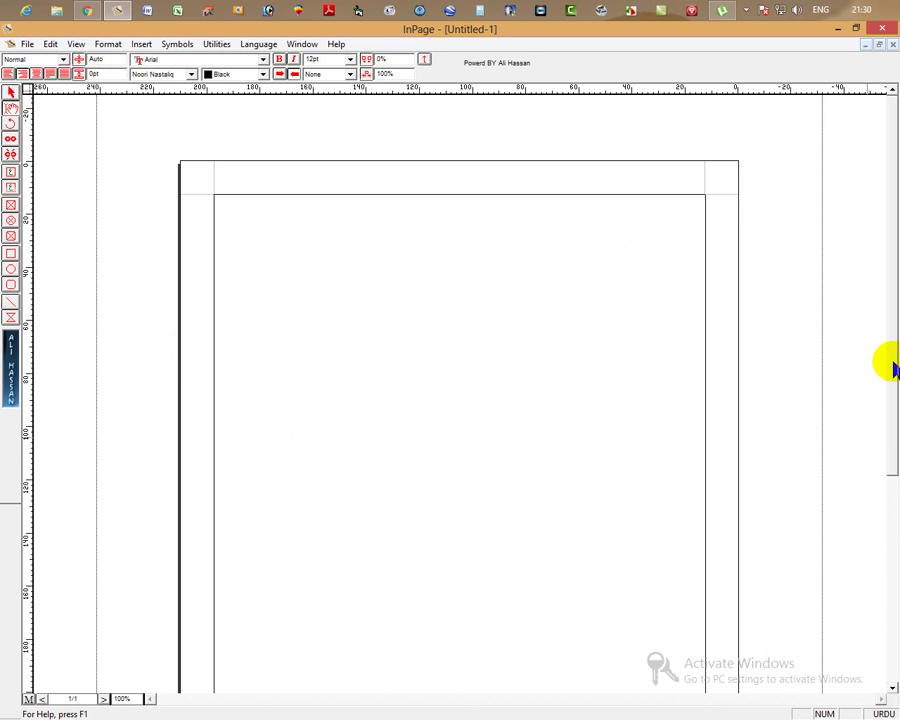
scroll(888, 400, down, 1)
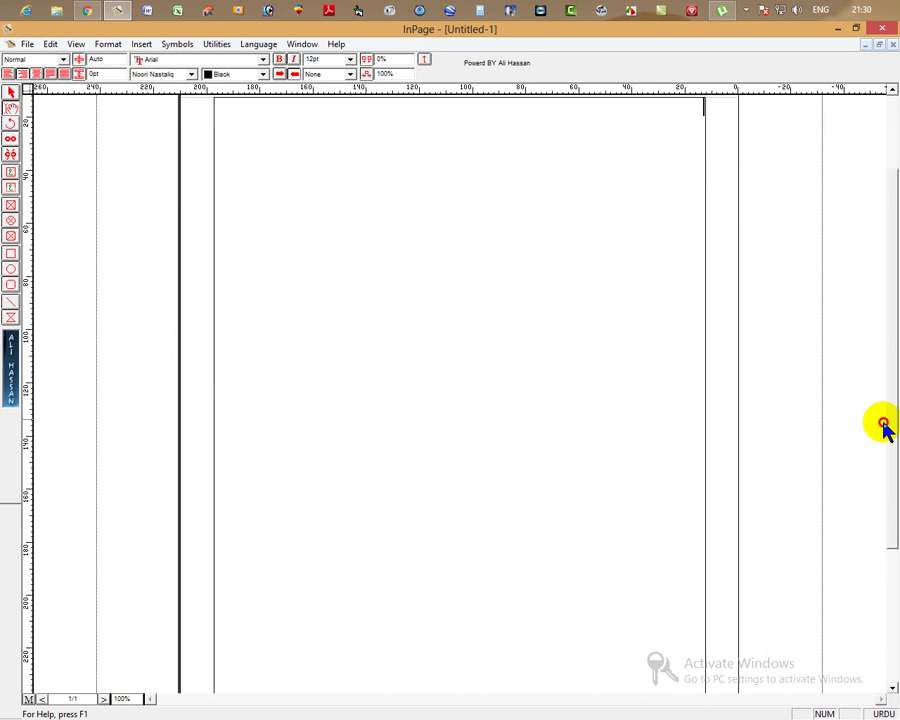
scroll(886, 460, down, 2)
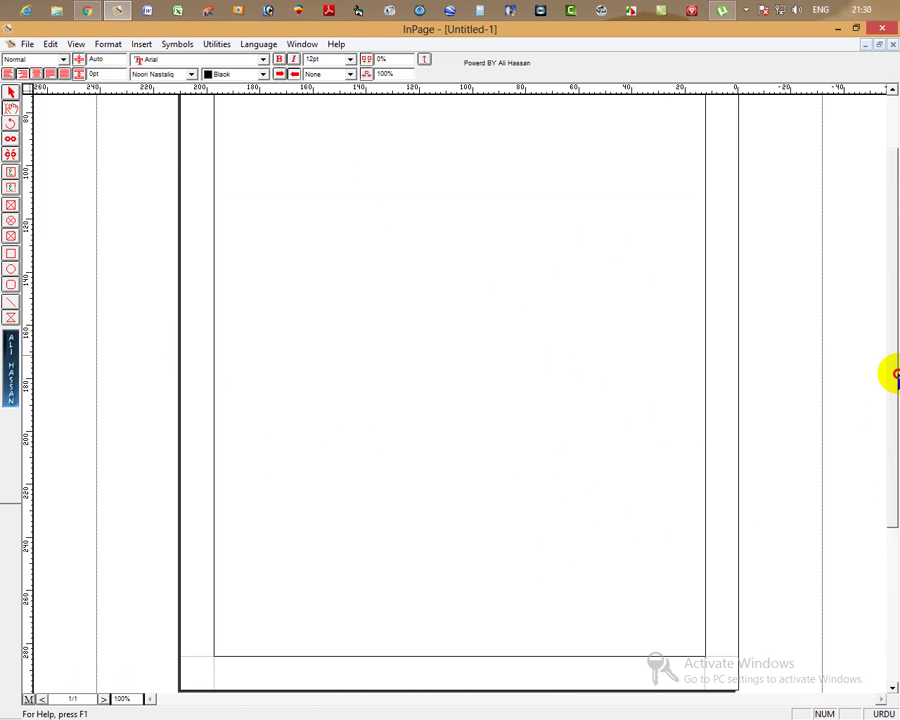
scroll(890, 374, up, 3)
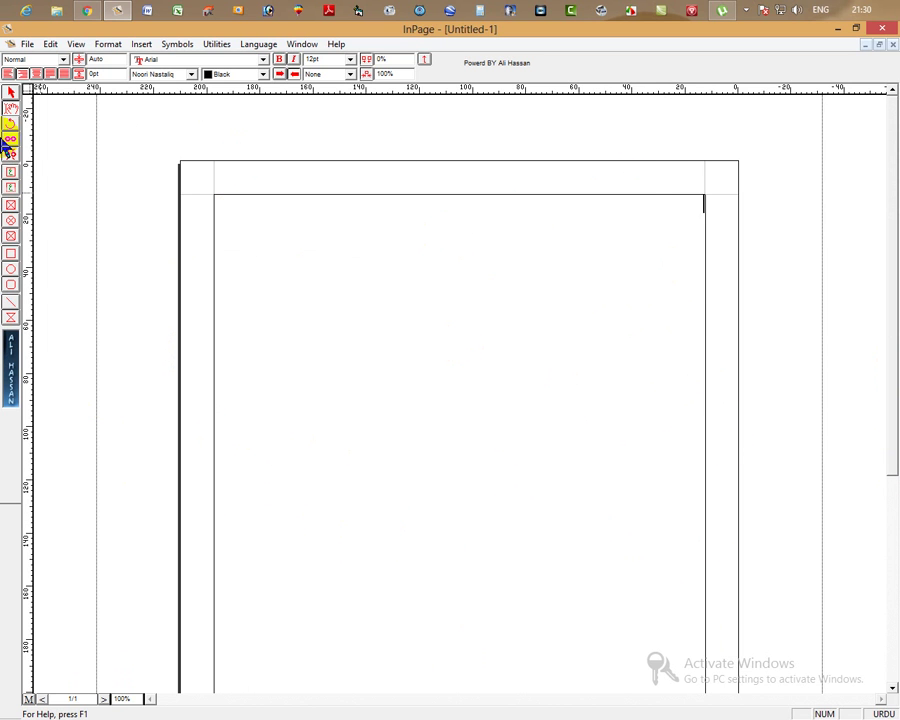
Start a second new document and review its left, right, top and bottom margin and column settings
click(28, 45)
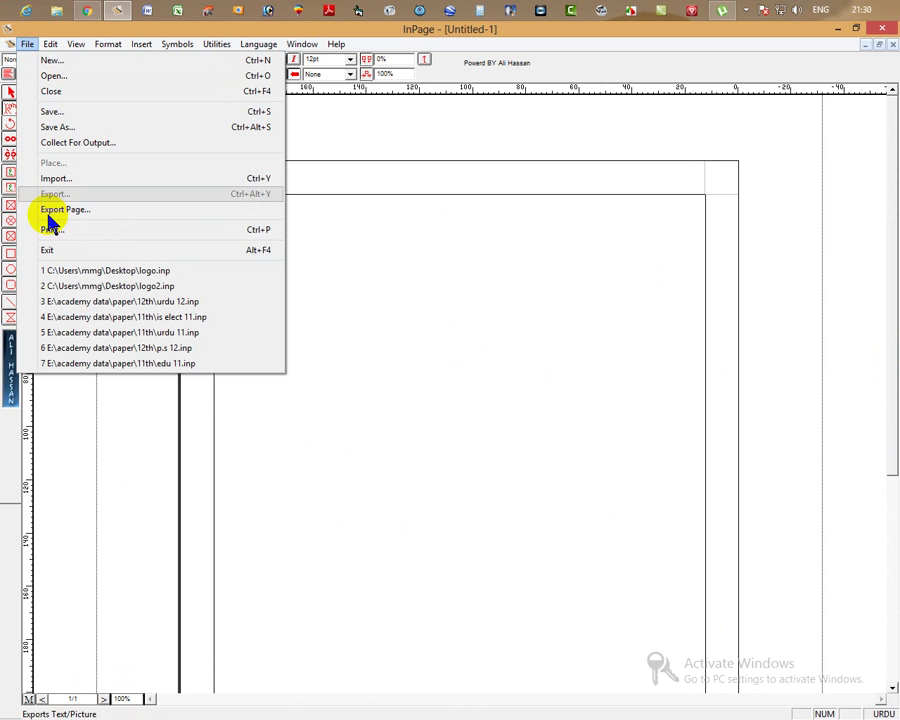
click(50, 62)
drag(470, 304, 523, 244)
drag(513, 341, 514, 343)
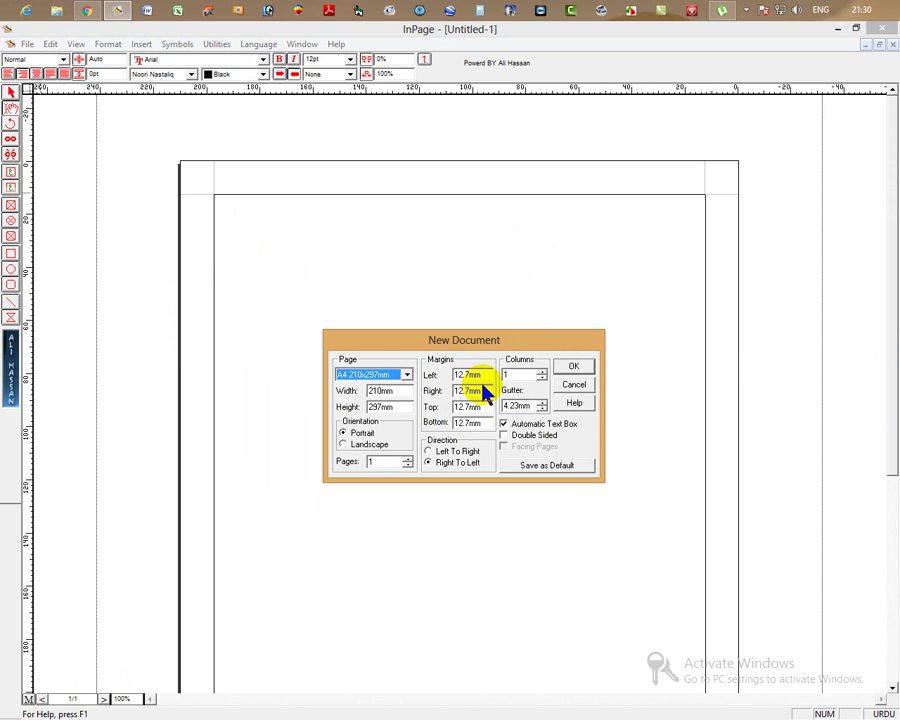
double_click(487, 378)
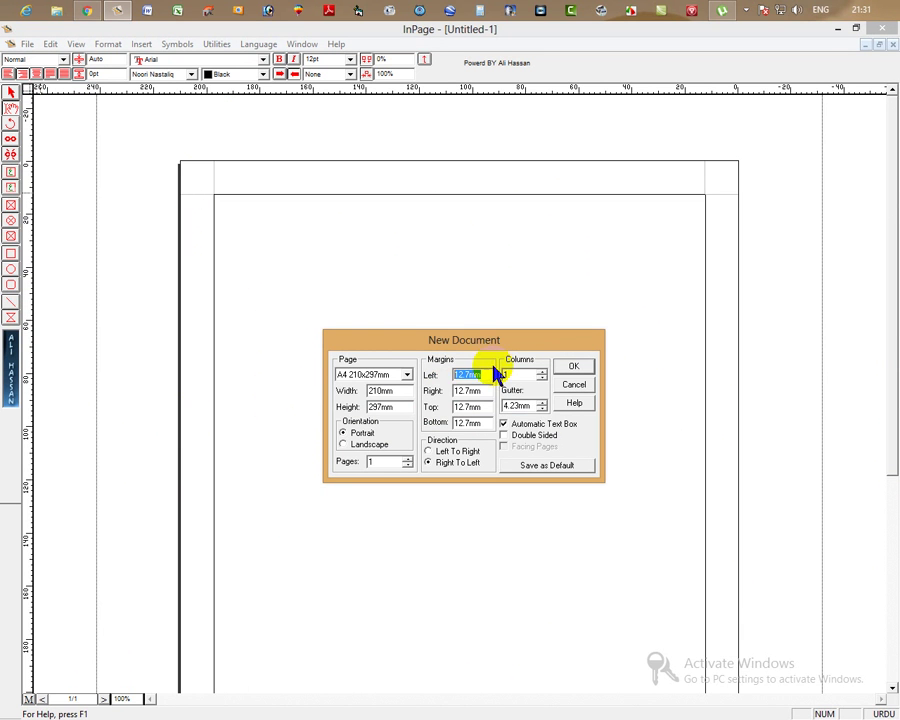
click(466, 376)
drag(487, 376, 455, 375)
drag(484, 390, 455, 390)
drag(485, 406, 458, 407)
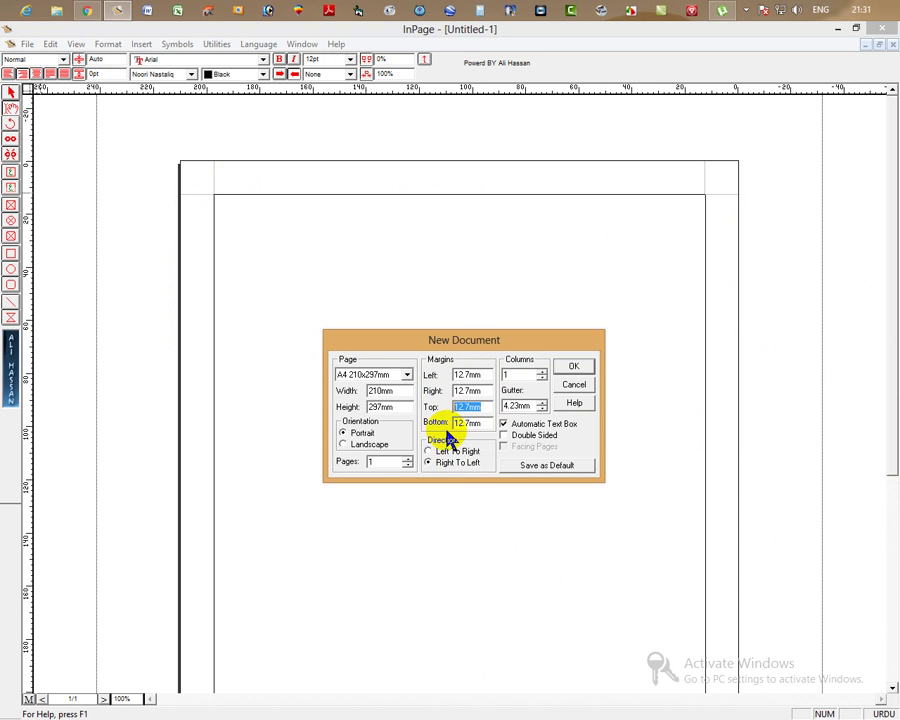
click(474, 424)
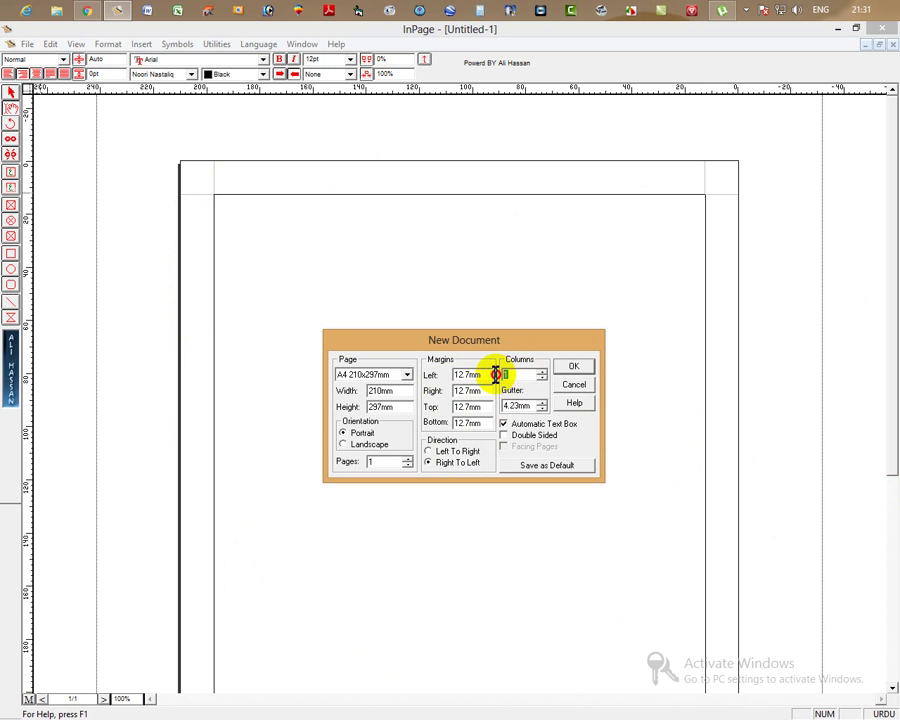
double_click(519, 375)
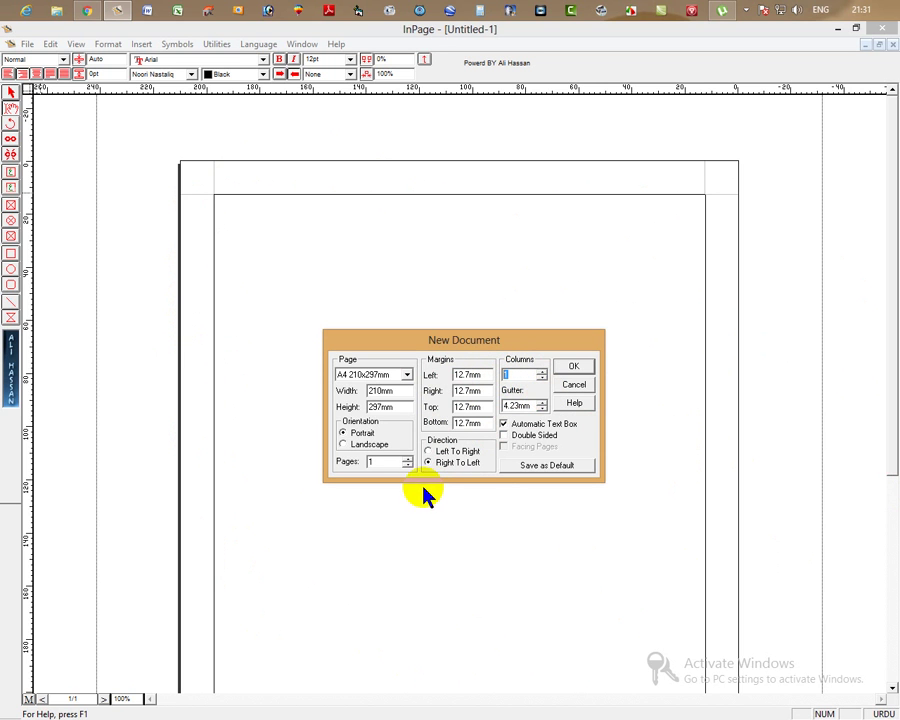
Create the second A4 document in landscape orientation with the default margins
click(342, 444)
click(343, 432)
click(573, 367)
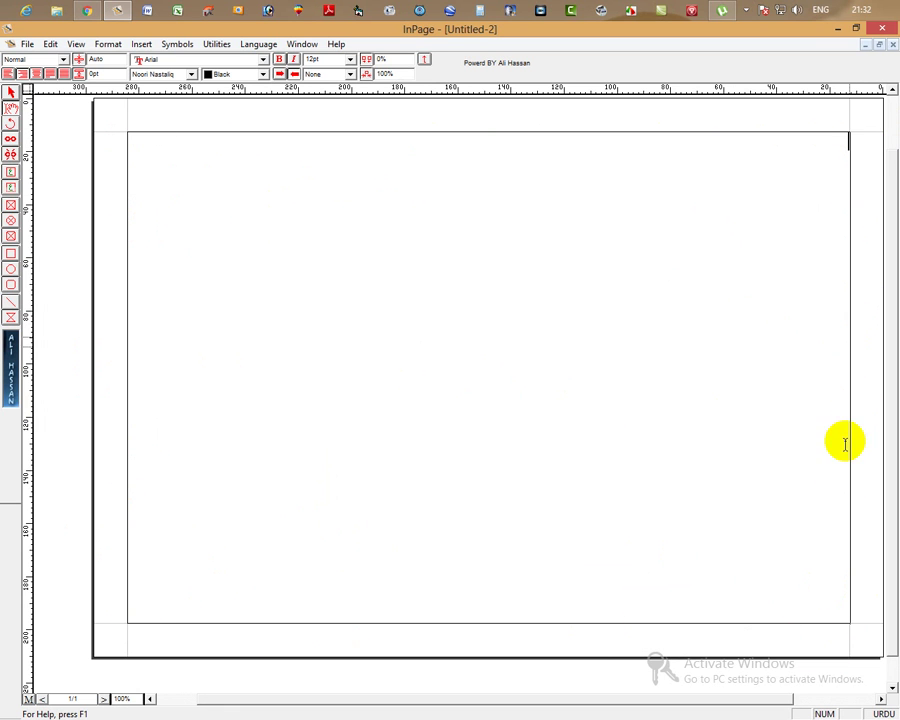
Create a new A4 portrait document with left and right margins of 20 mm
click(27, 45)
click(29, 60)
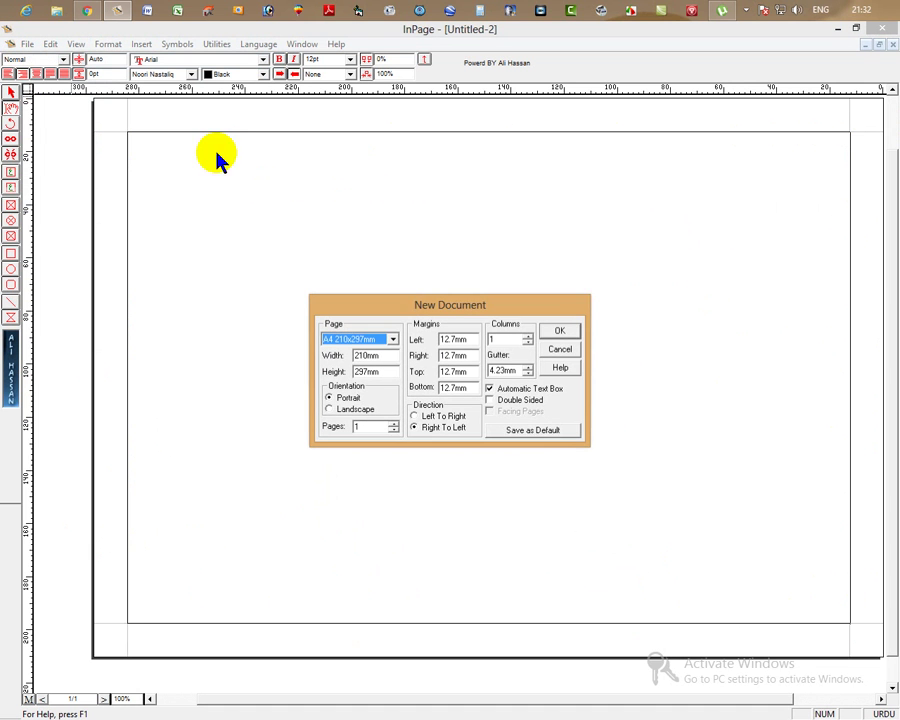
drag(478, 341, 424, 345)
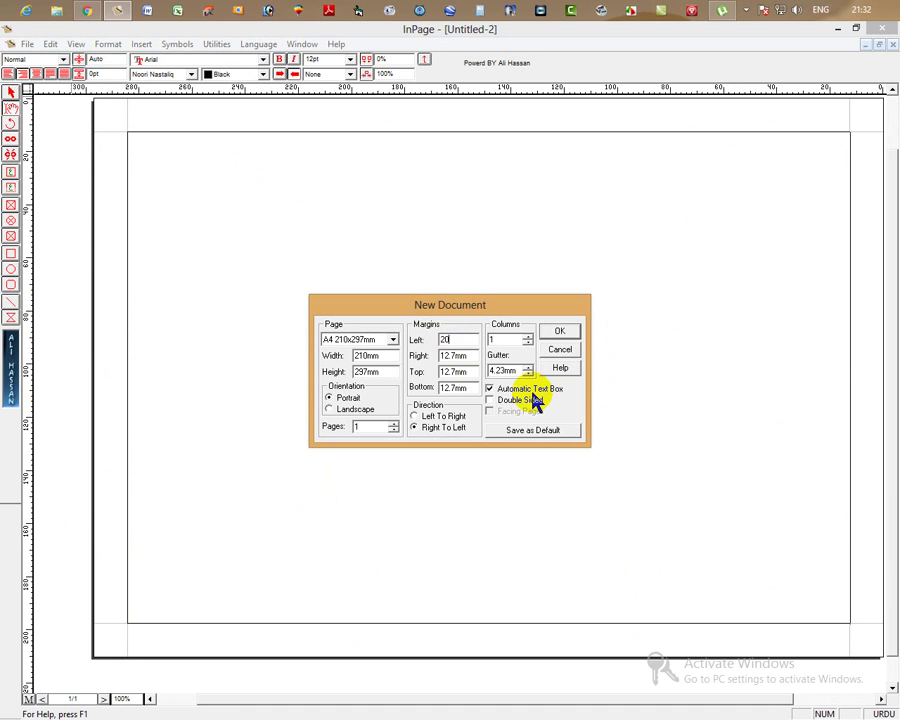
drag(469, 355, 431, 356)
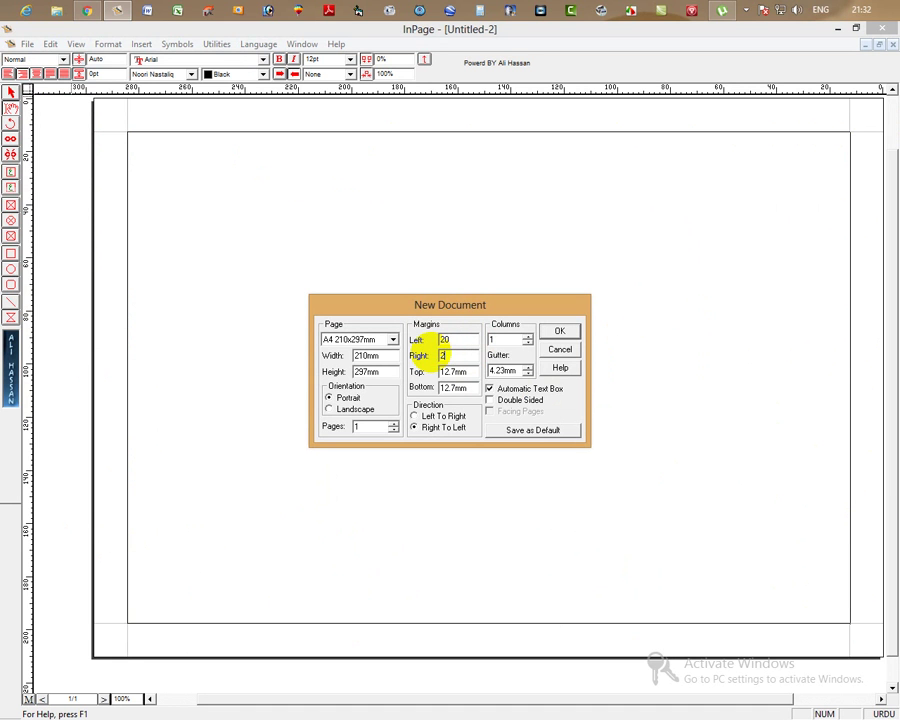
key(Return)
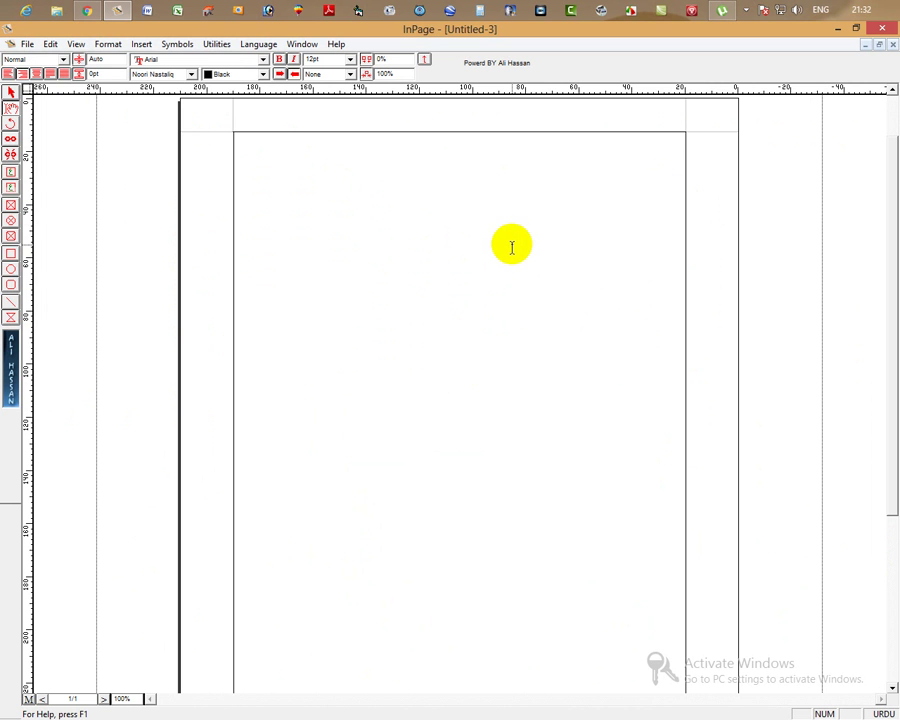
Create another A4 portrait document with left, right and top margins of 50 mm, and look over its page
click(27, 44)
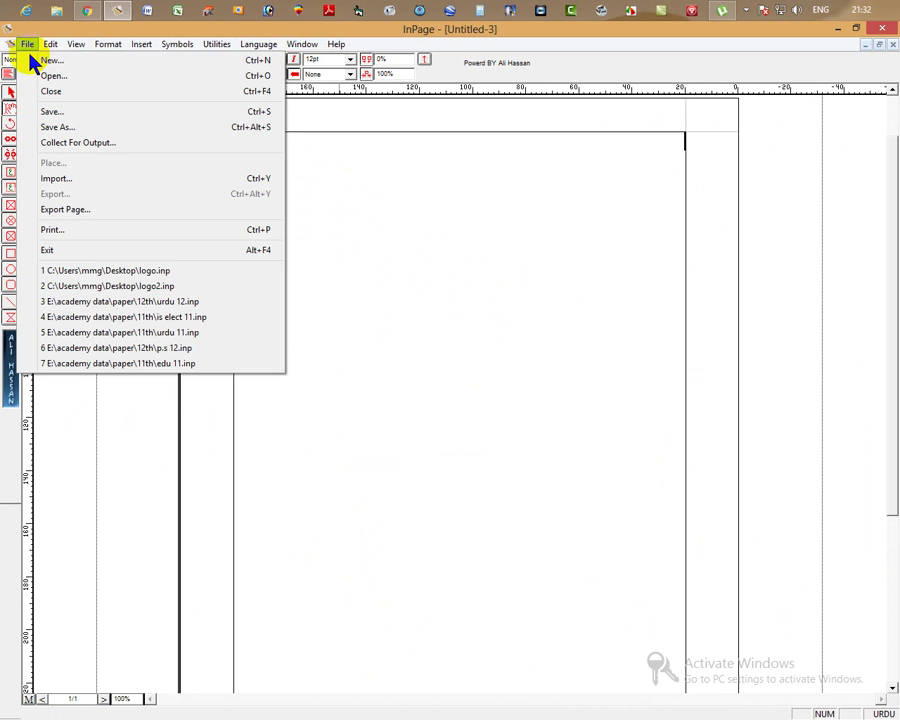
click(50, 61)
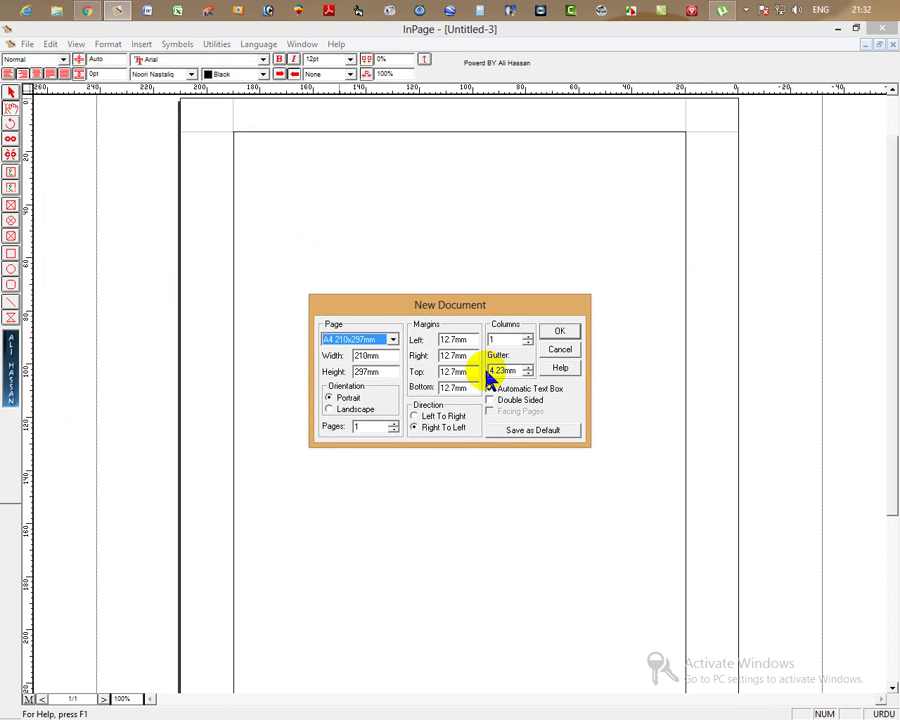
drag(475, 340, 425, 347)
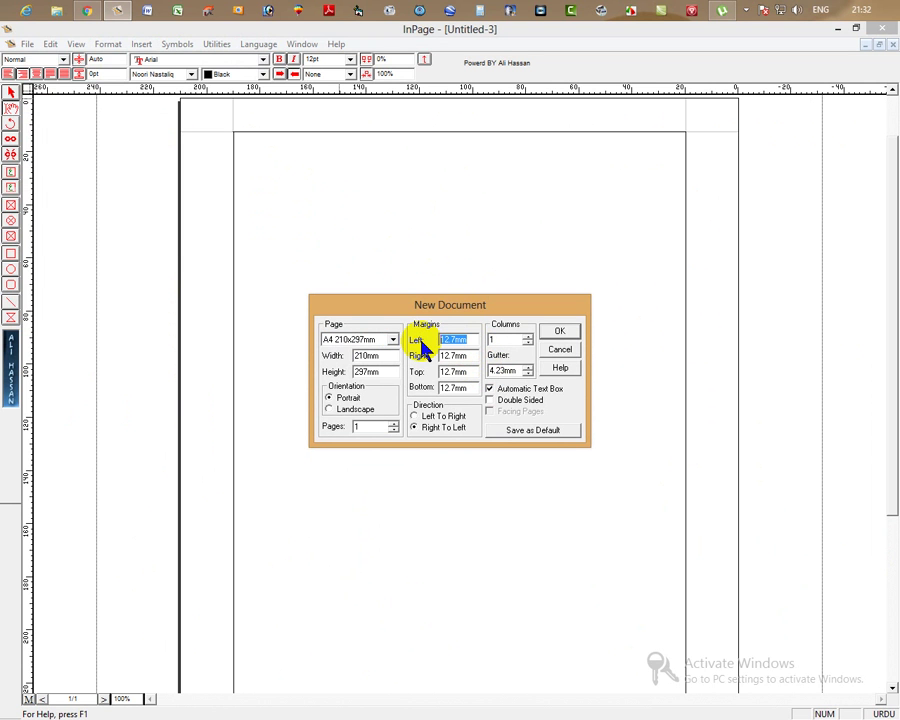
text(50)
key(Return)
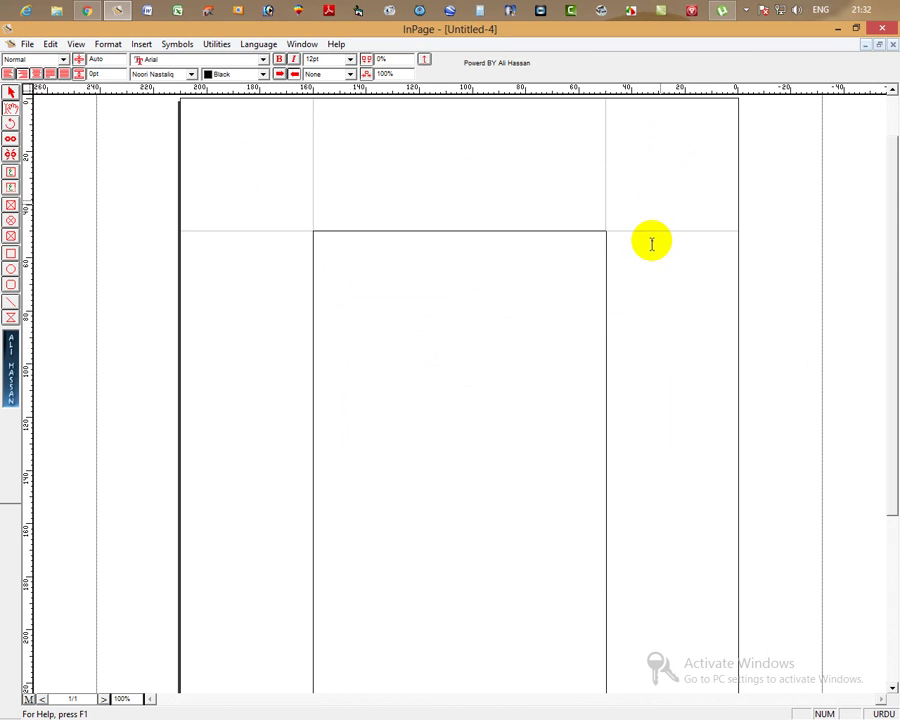
scroll(890, 555, down, 5)
scroll(890, 602, up, 5)
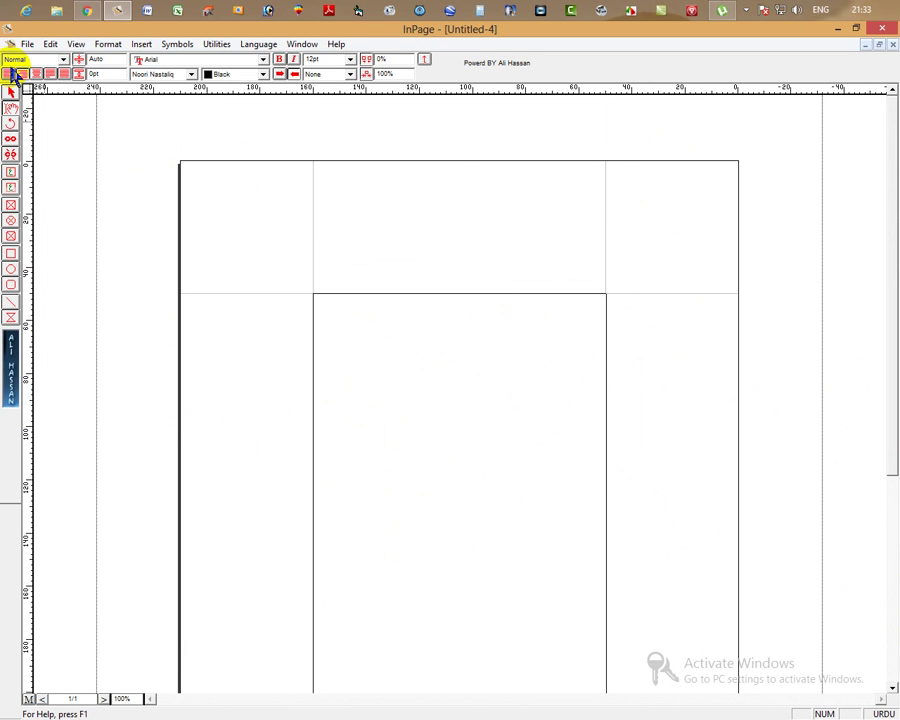
Create a new A4 portrait document with three columns and default margins, and look at the new-document settings once more
key(ctrl+n)
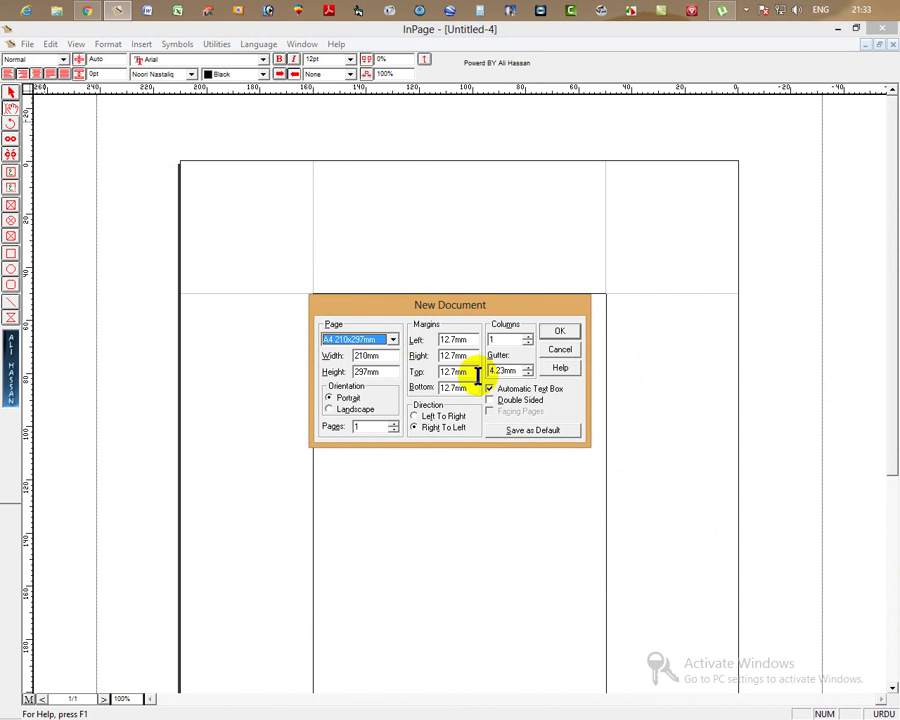
click(508, 339)
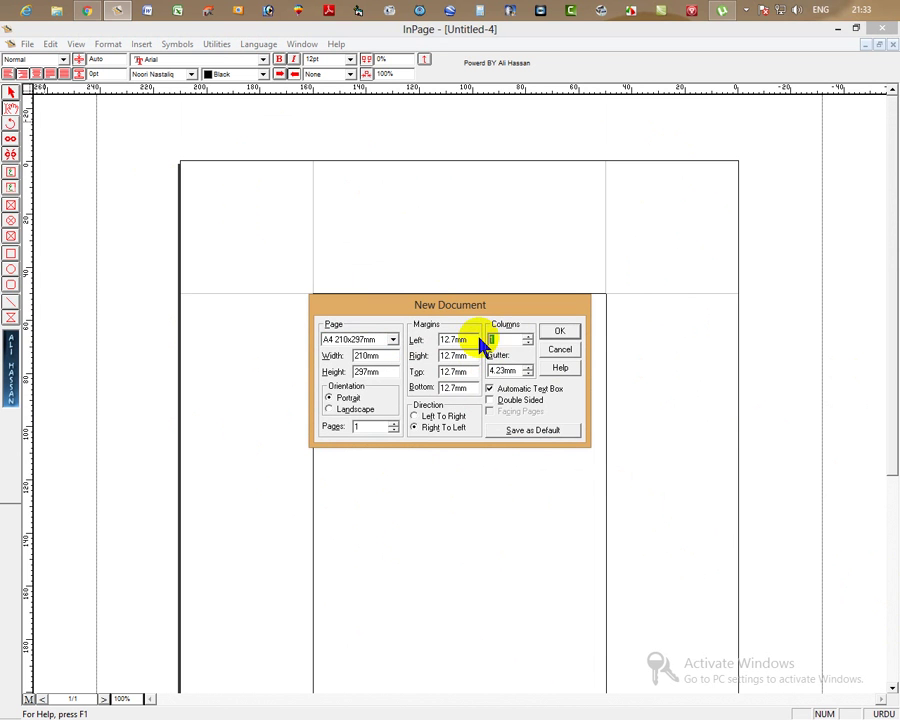
click(512, 340)
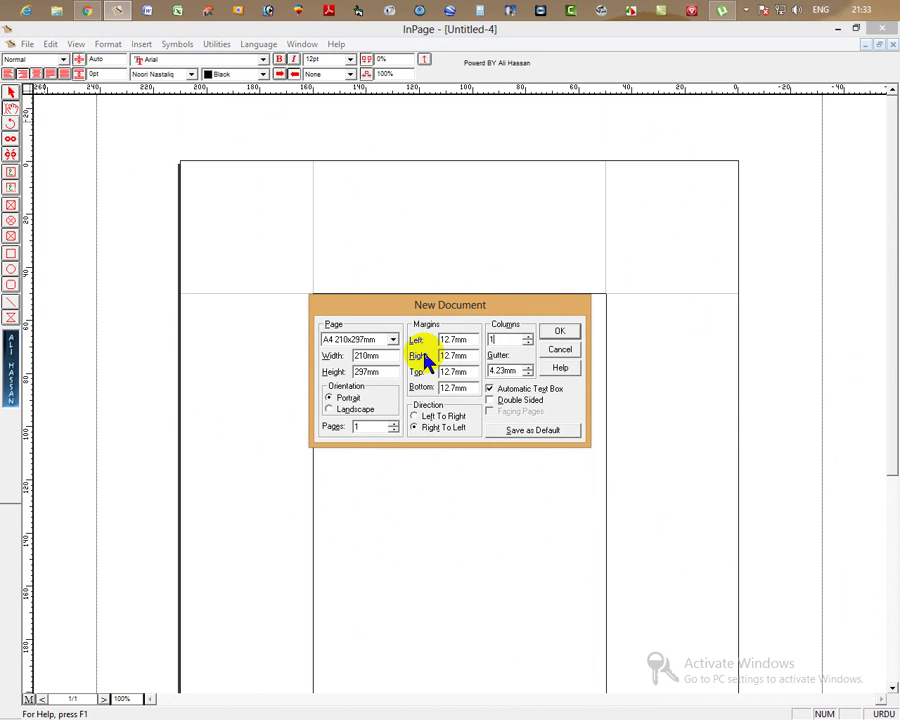
double_click(497, 340)
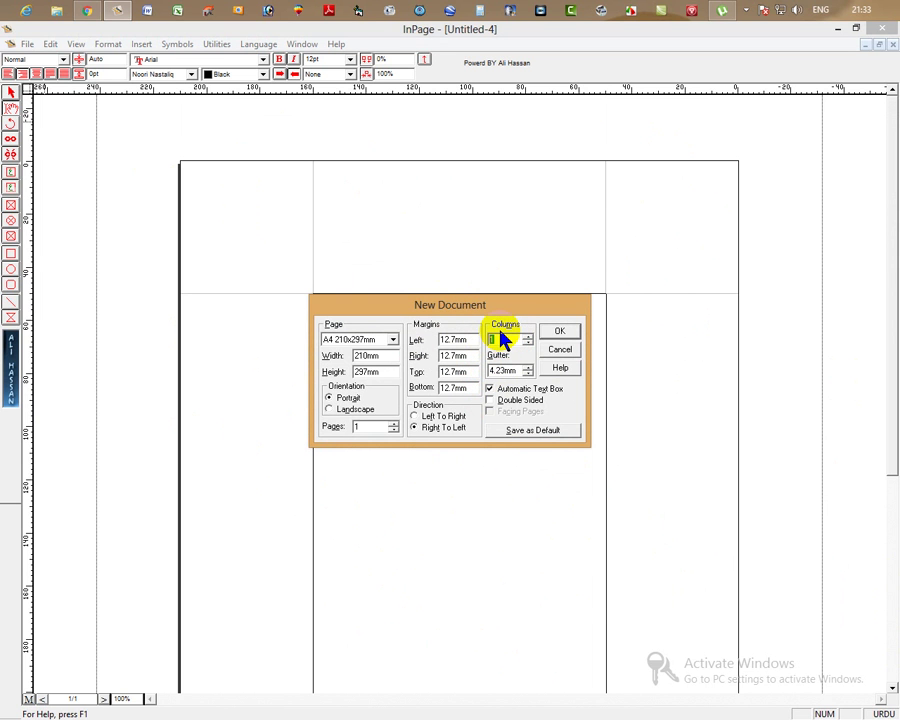
key(Return)
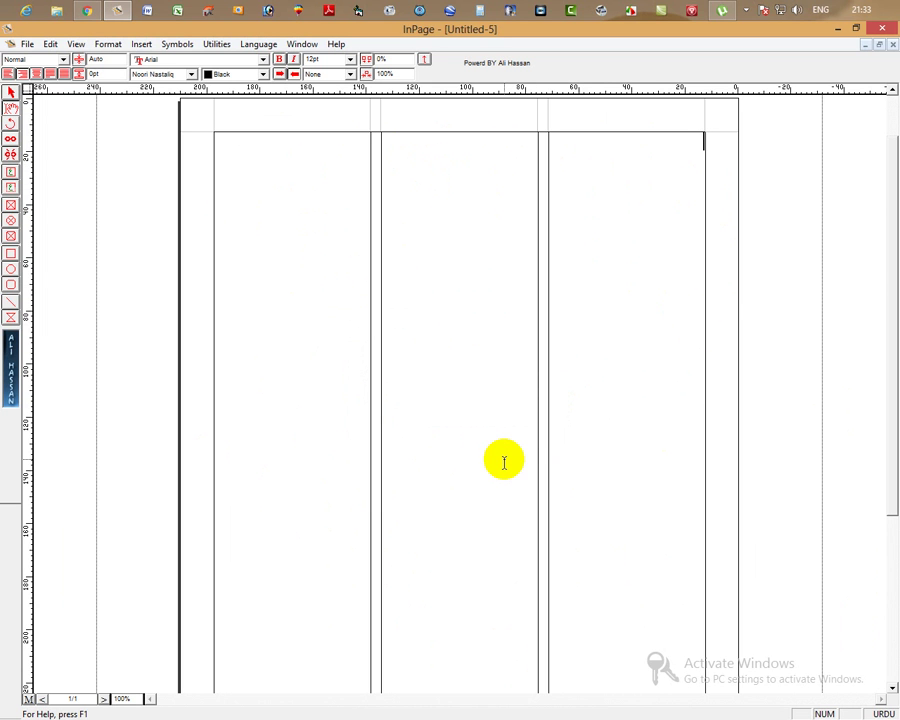
key(ctrl+n)
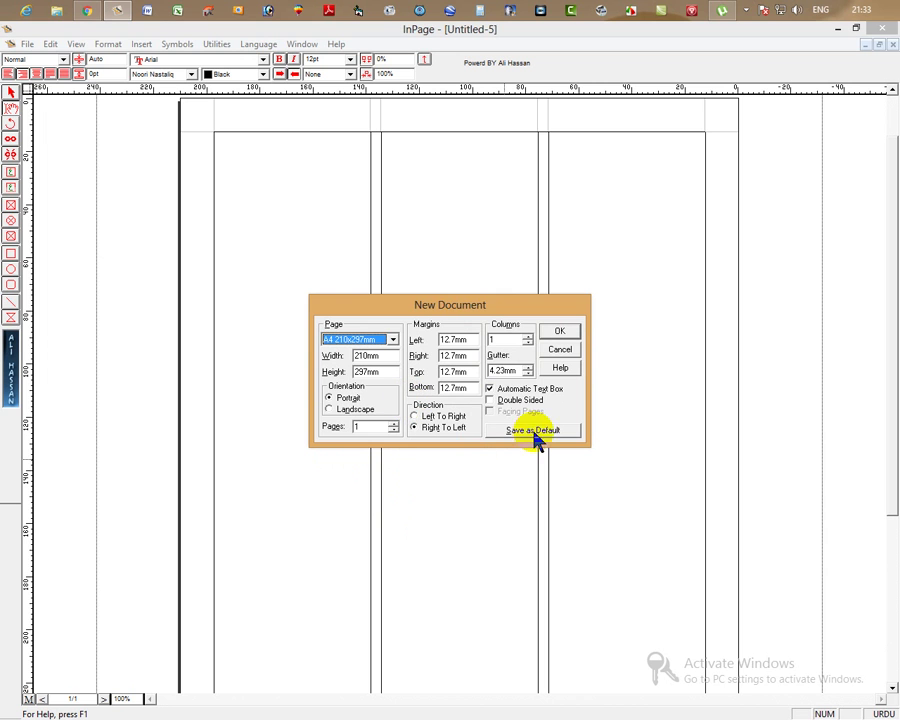
click(562, 349)
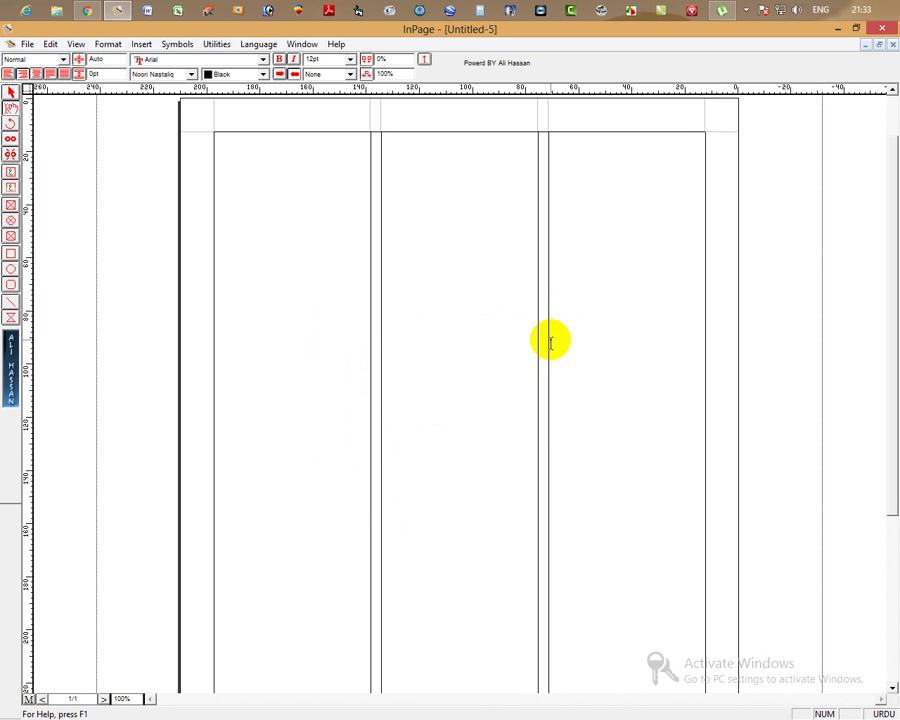
Open the existing InPage document "logo" from the Desktop
click(27, 45)
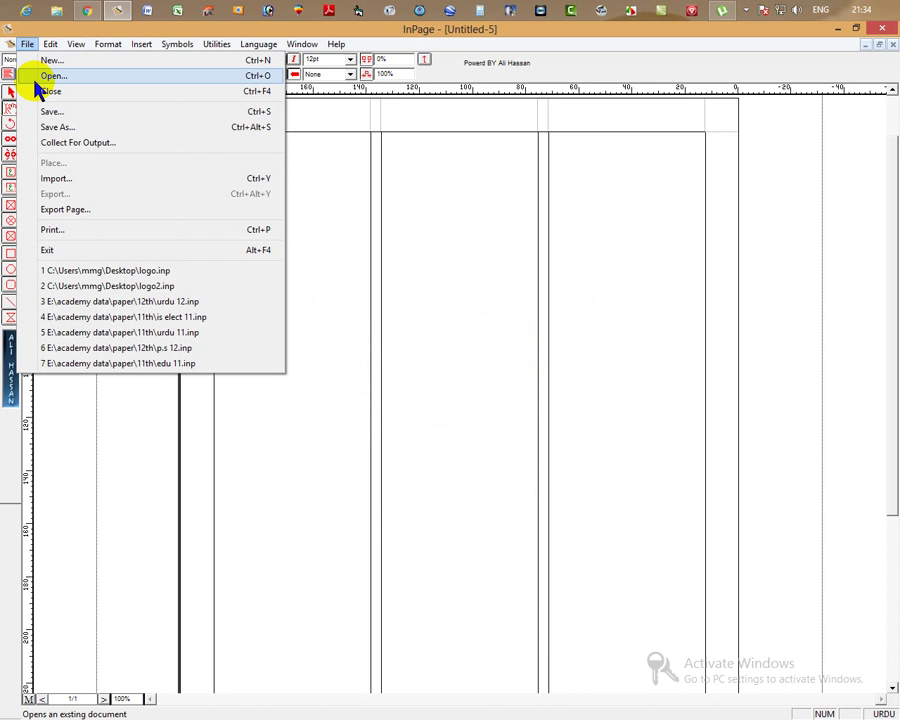
click(35, 80)
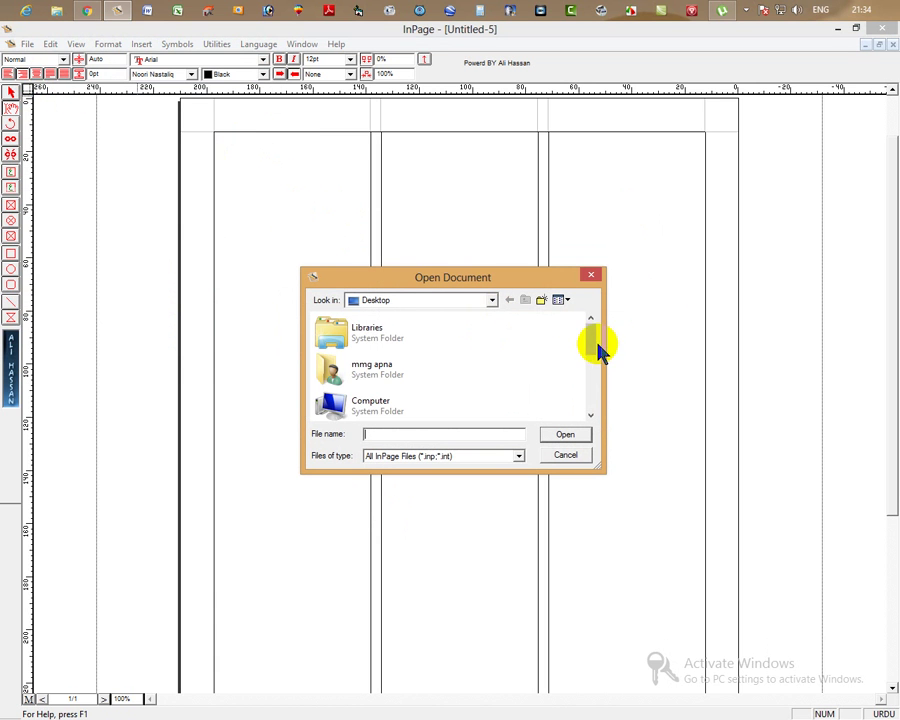
drag(592, 340, 594, 400)
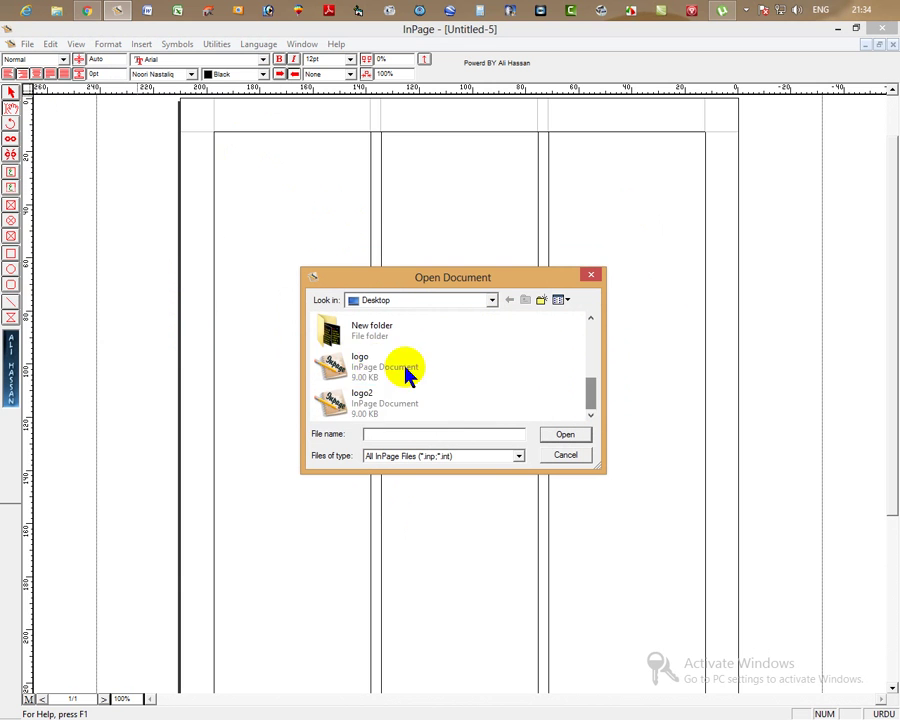
click(338, 370)
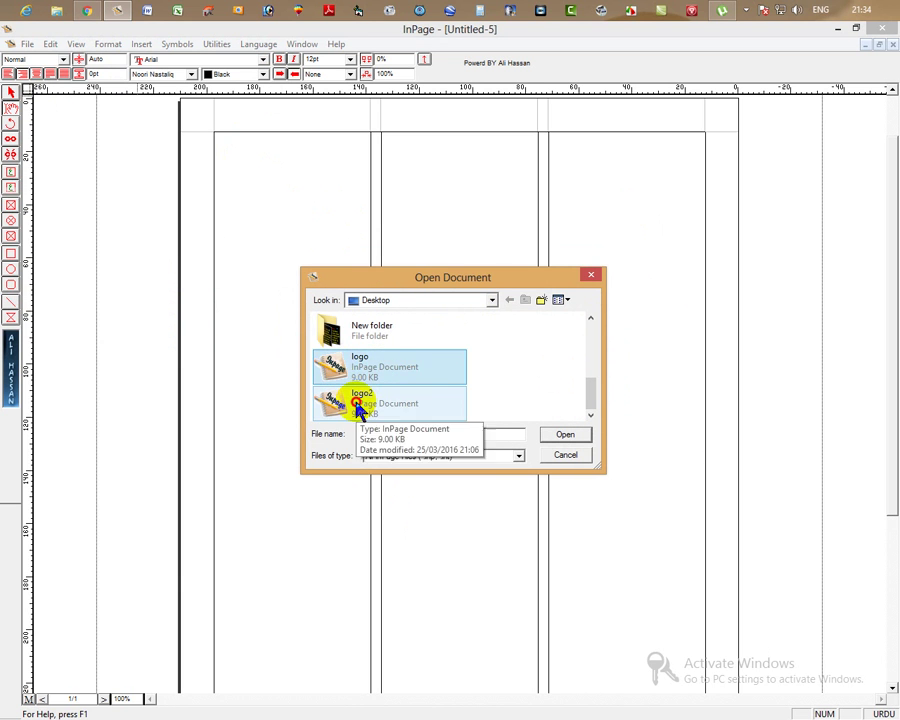
click(357, 410)
click(367, 373)
click(366, 408)
click(366, 372)
click(362, 403)
click(368, 375)
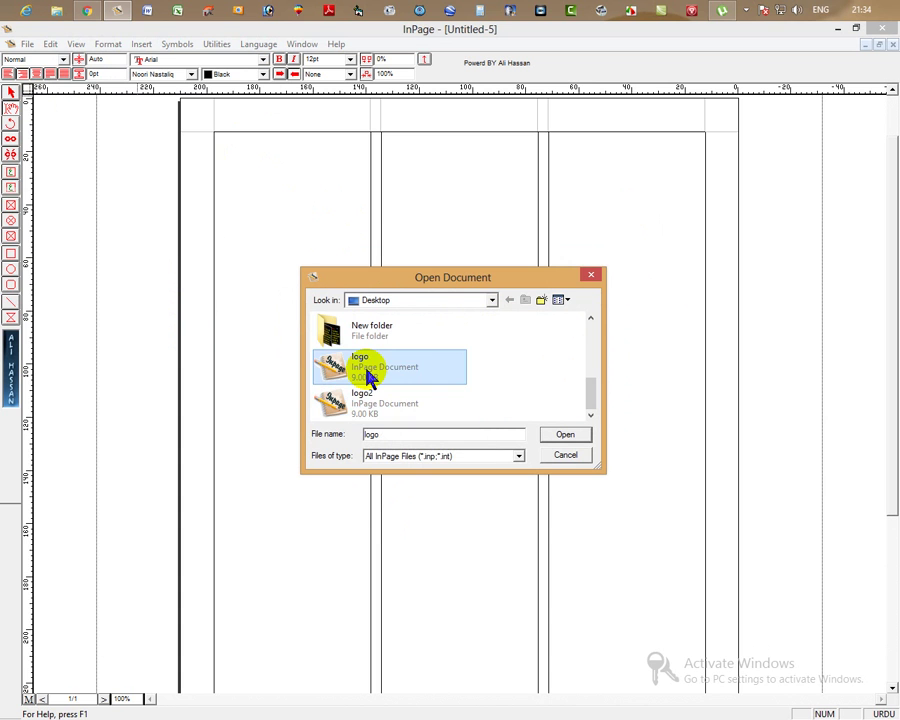
click(570, 437)
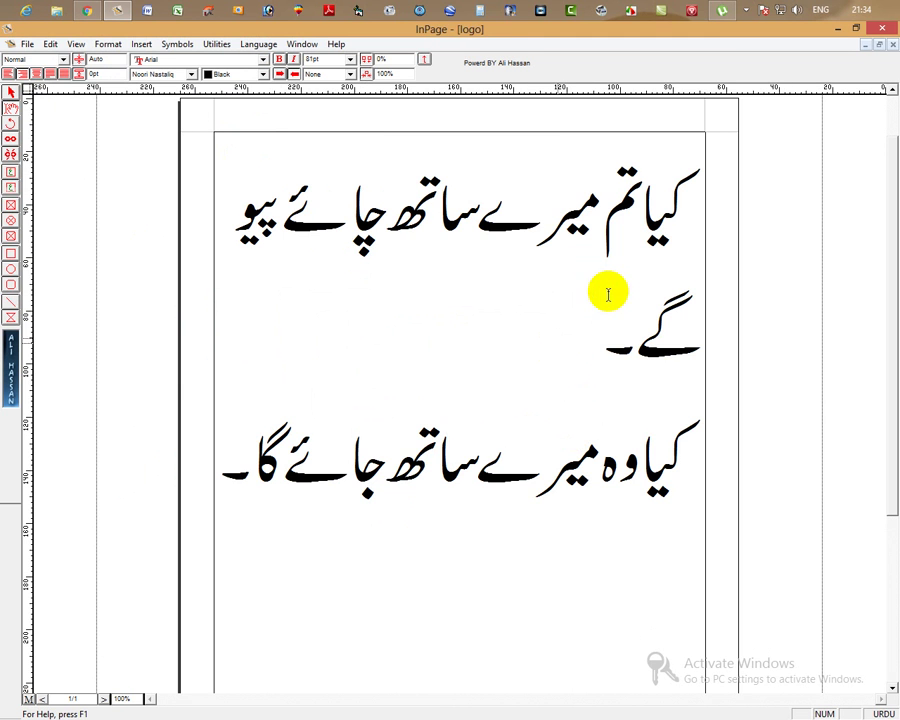
Highlight all the Urdu text in the logo document, and close that document
drag(225, 476, 697, 217)
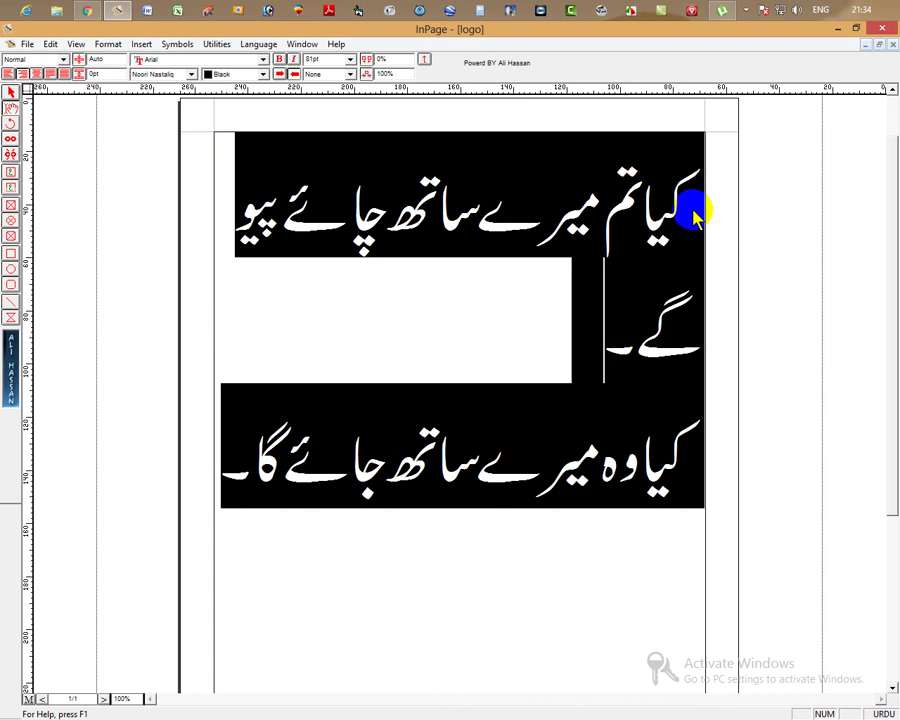
drag(235, 468, 699, 211)
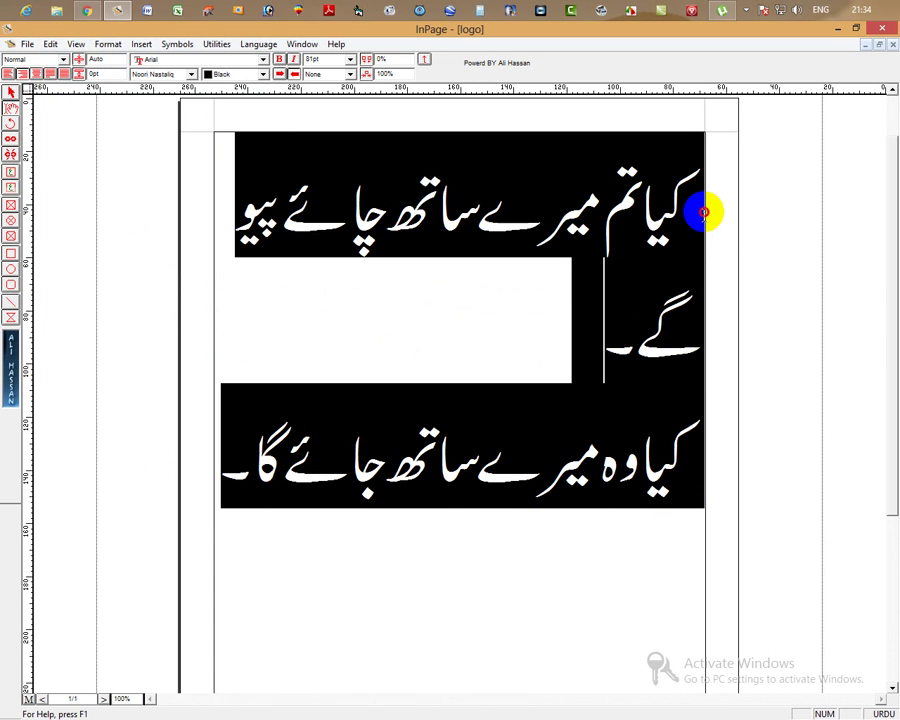
drag(249, 474, 703, 195)
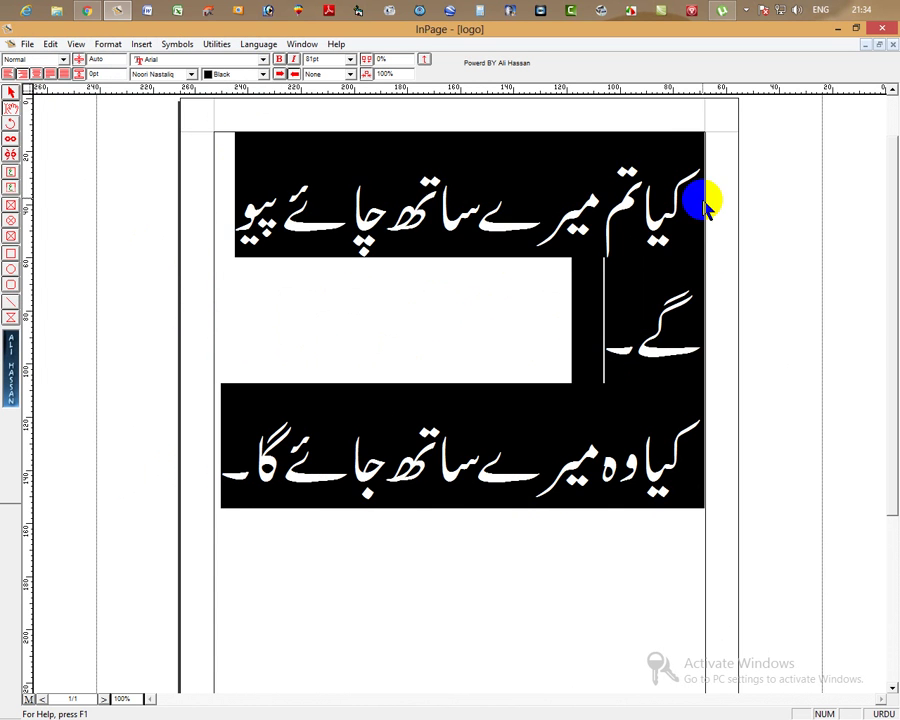
click(26, 45)
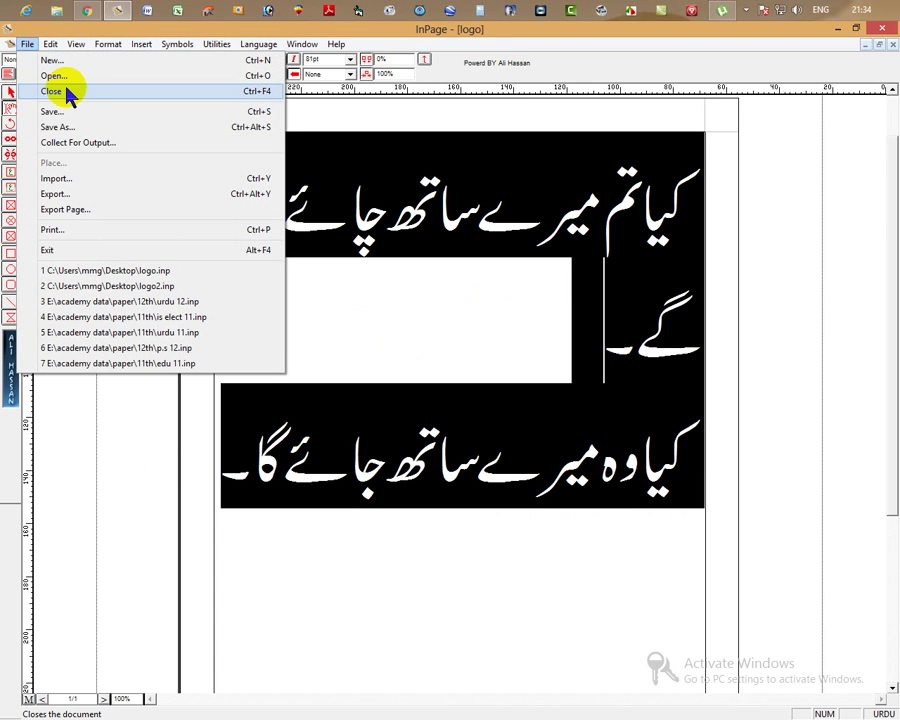
click(50, 91)
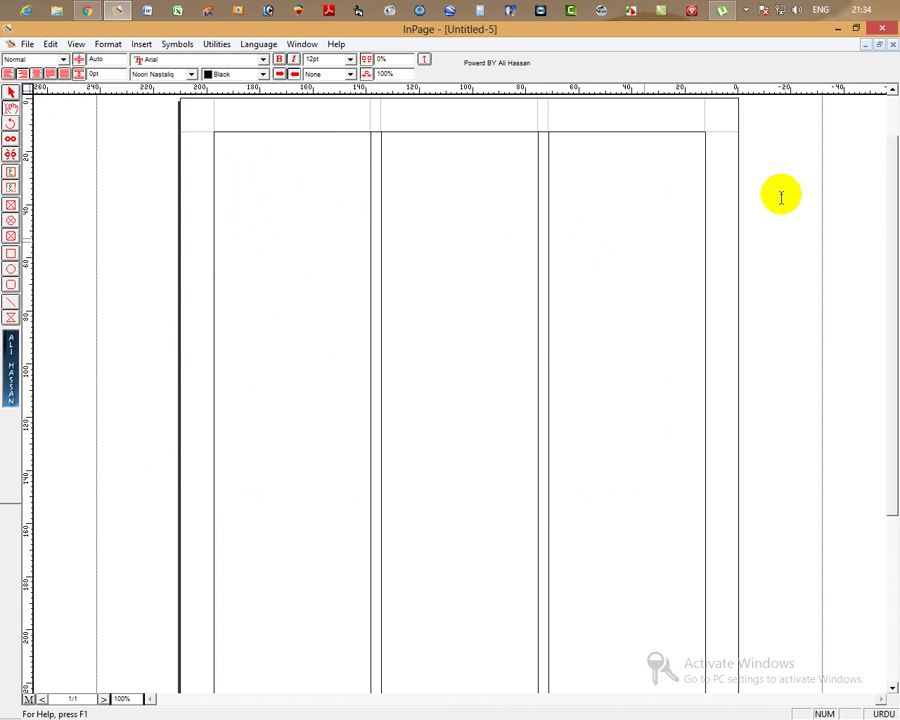
Close all the remaining open untitled documents
click(890, 46)
click(890, 46)
click(890, 46)
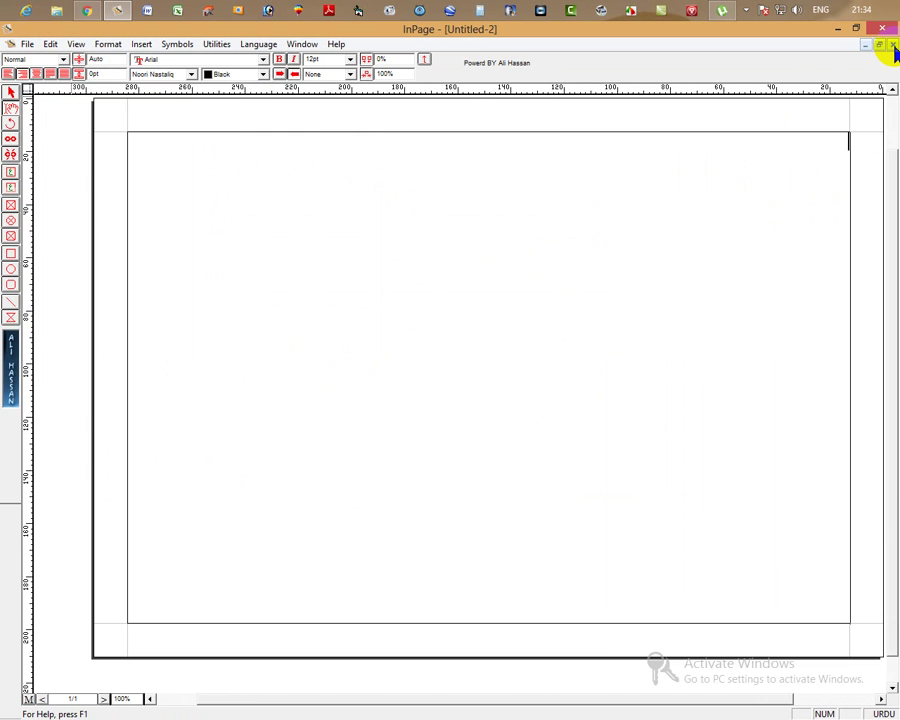
click(891, 46)
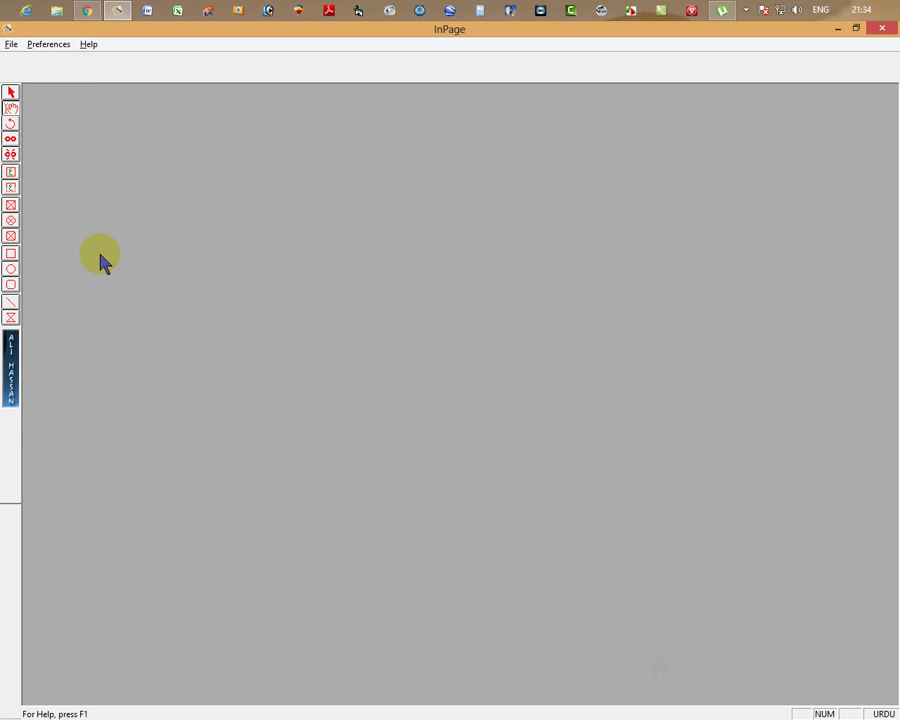
Create a new document with the default settings and close it again
key(ctrl+n)
key(Return)
click(28, 47)
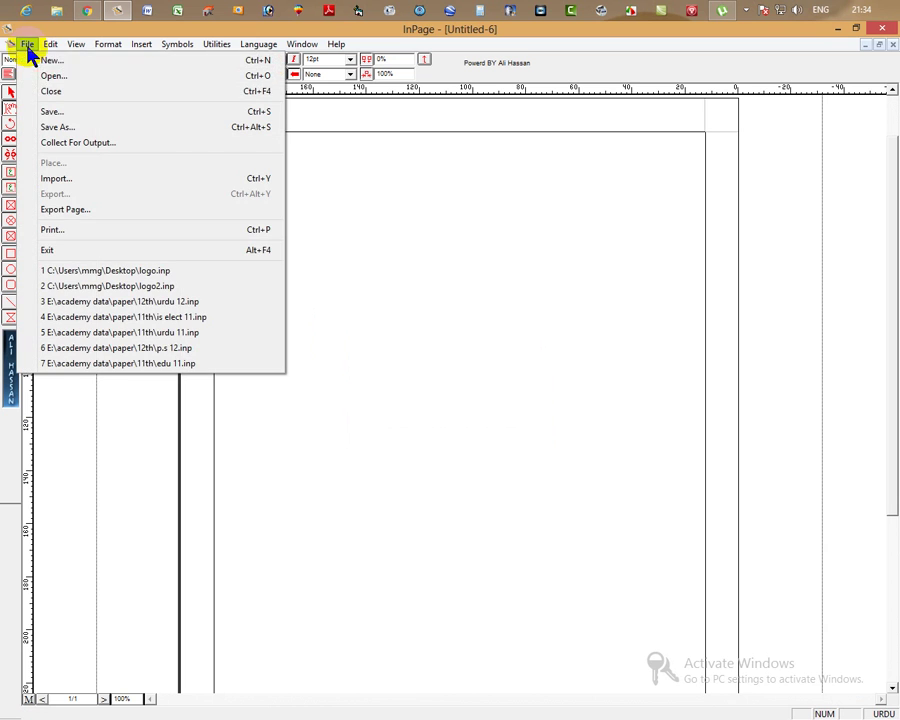
click(35, 95)
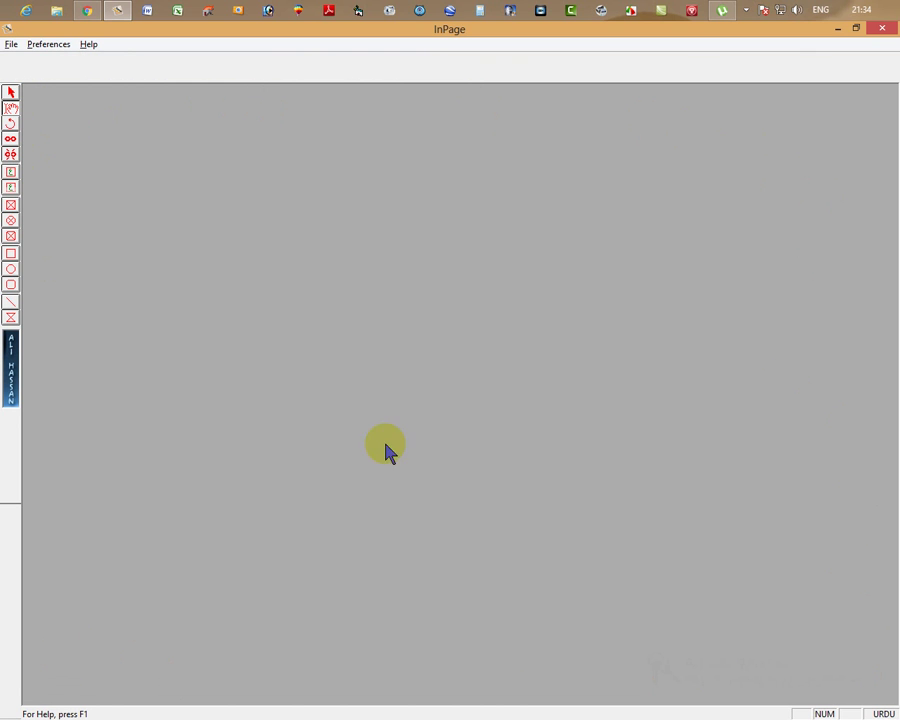
Create another default document, restore and re-maximize the program window, and close only the document
key(ctrl+n)
key(Return)
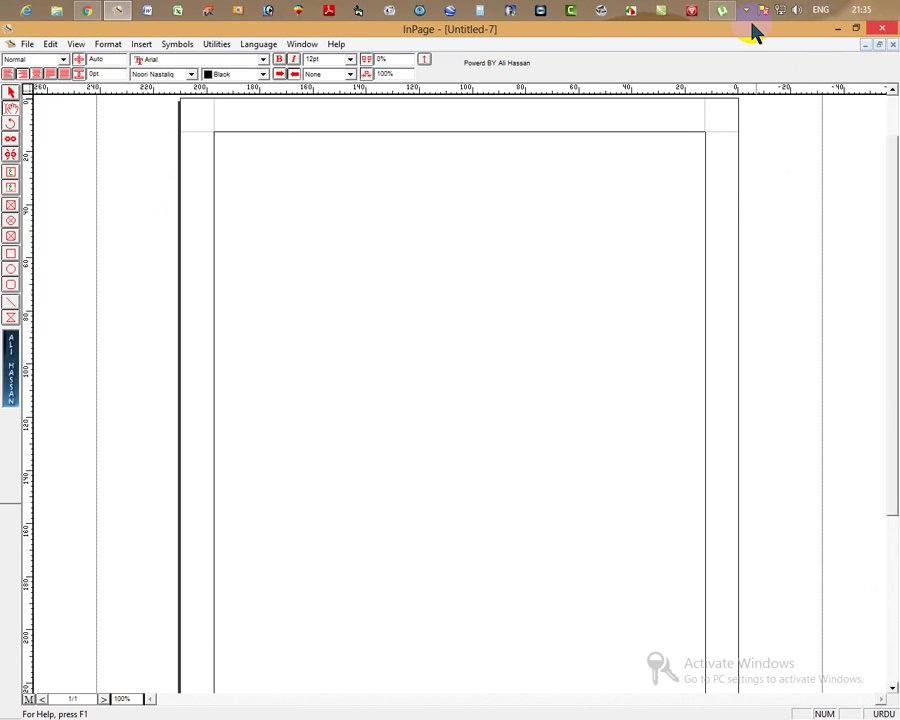
click(858, 29)
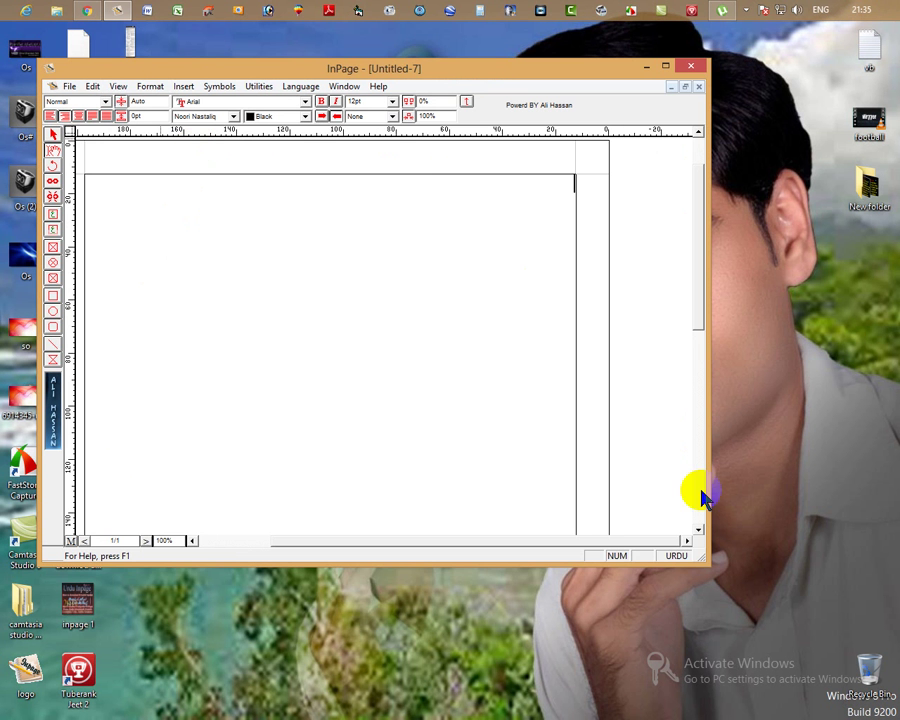
click(665, 67)
click(30, 46)
click(45, 96)
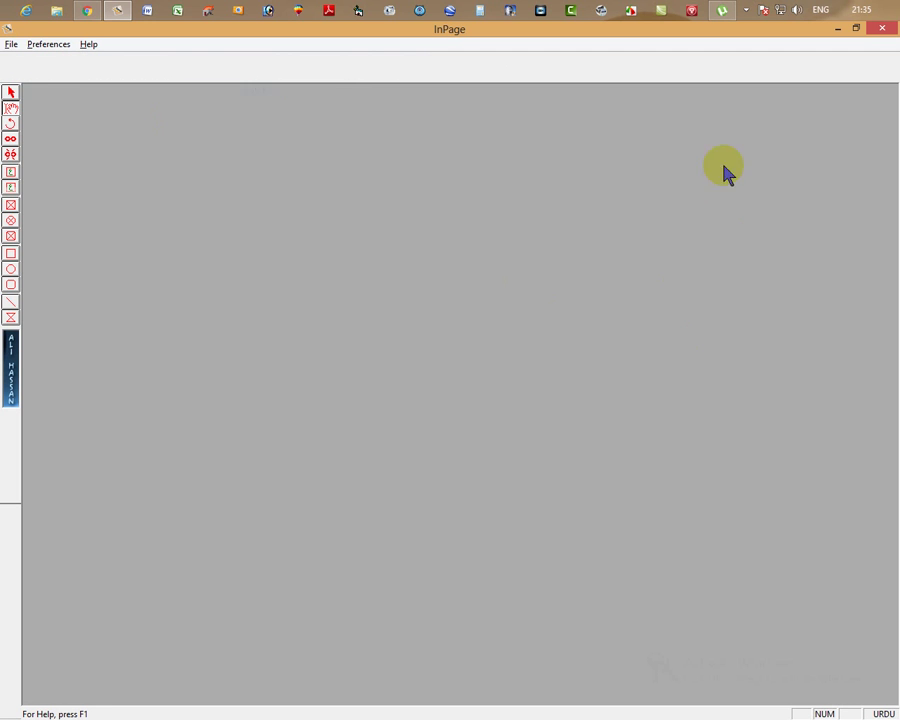
Create a new default document and enter the Urdu line "تم کیا کر رہے ہو؟" on its page
click(8, 44)
key(n)
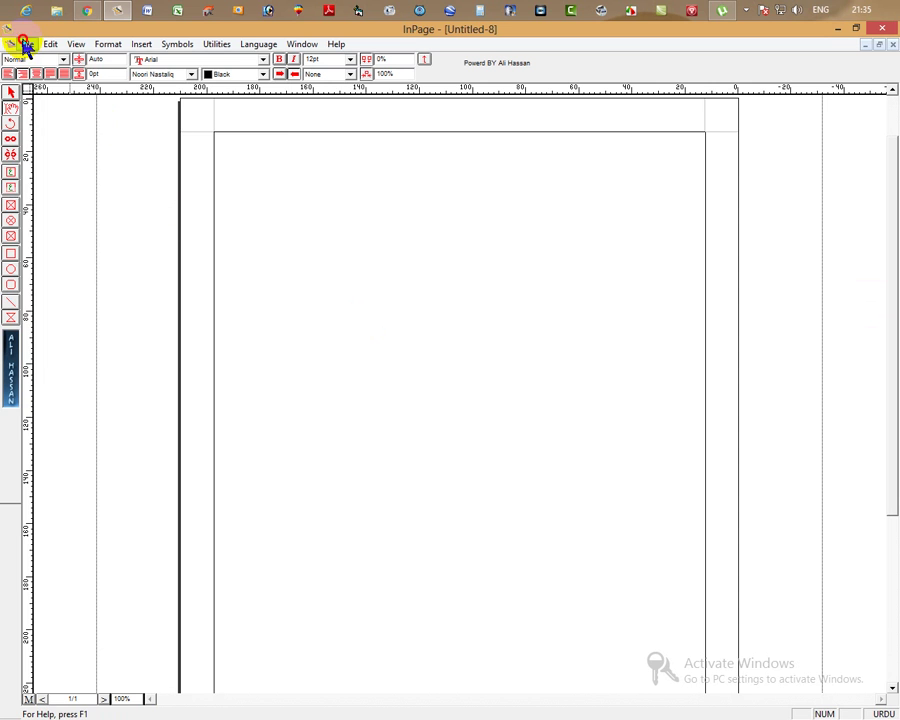
click(25, 43)
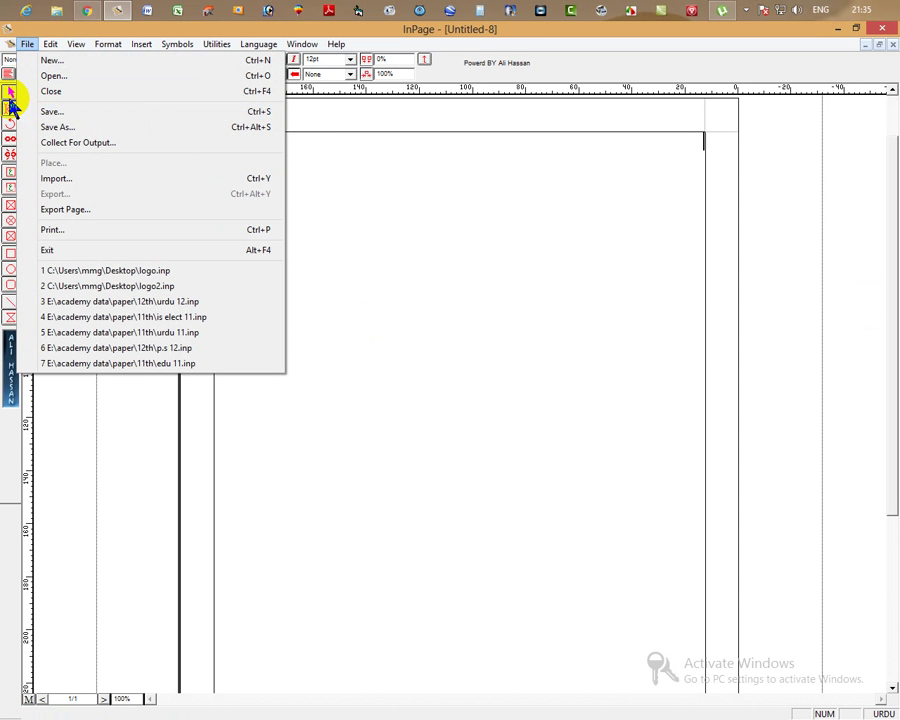
click(512, 208)
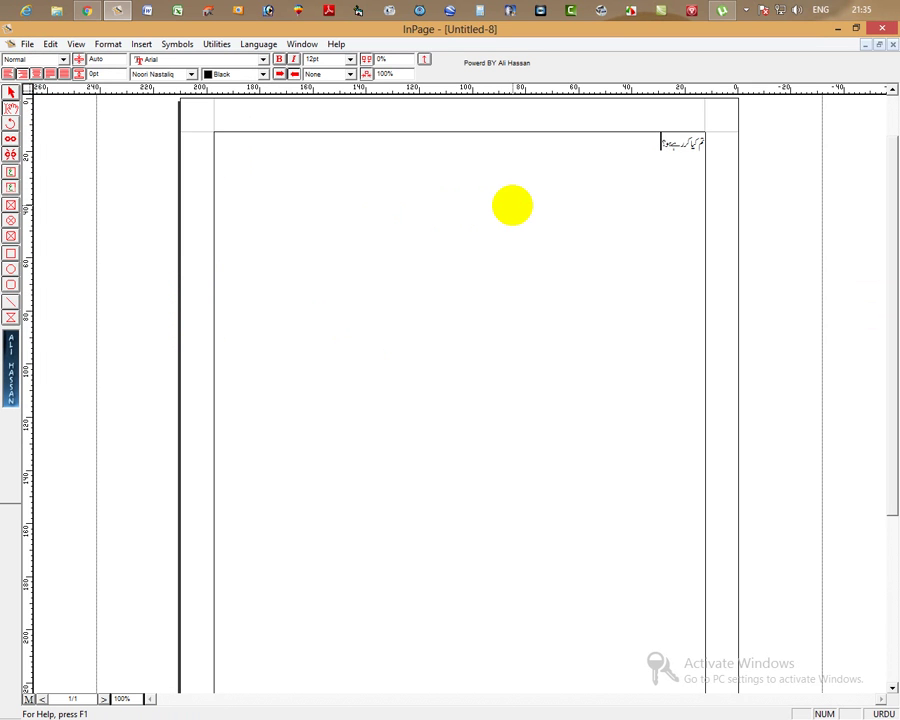
Enlarge the Urdu line to 73 pt and deselect it
key(ctrl+shift+period)
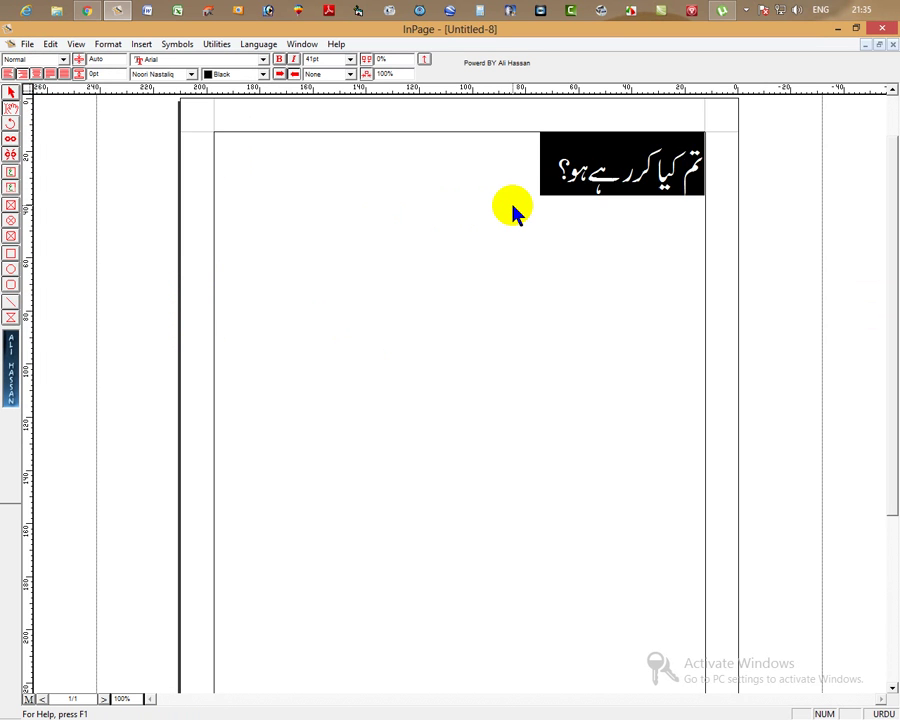
key(ctrl+shift+period)
key(ctrl+shift+period)
key(ctrl+shift+period)
click(513, 207)
drag(404, 232, 718, 196)
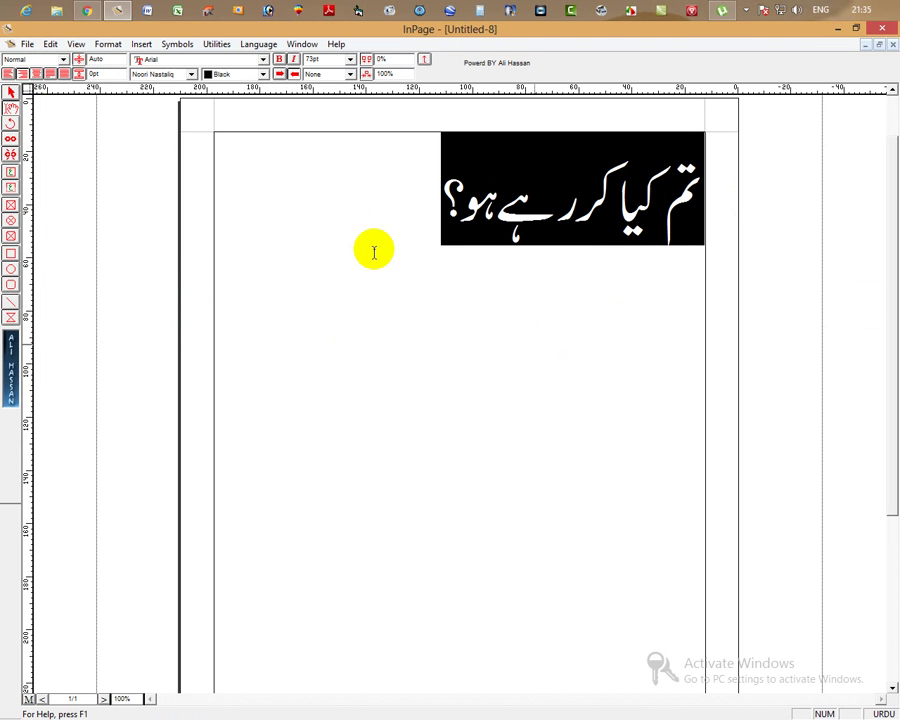
drag(367, 191, 703, 188)
click(357, 308)
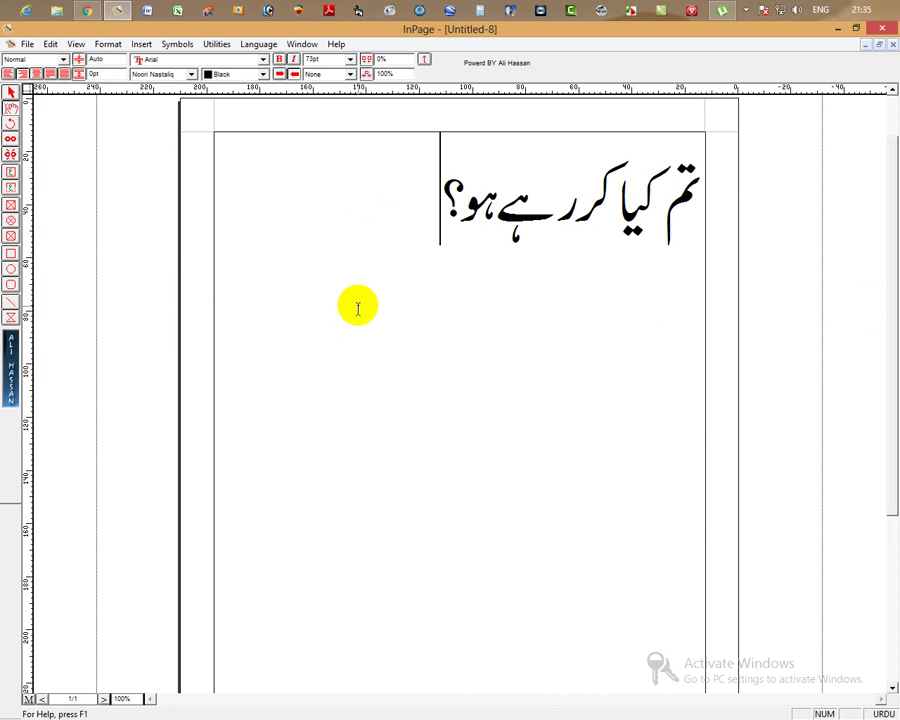
Save the new document to the Desktop as an InPage file named master
click(26, 46)
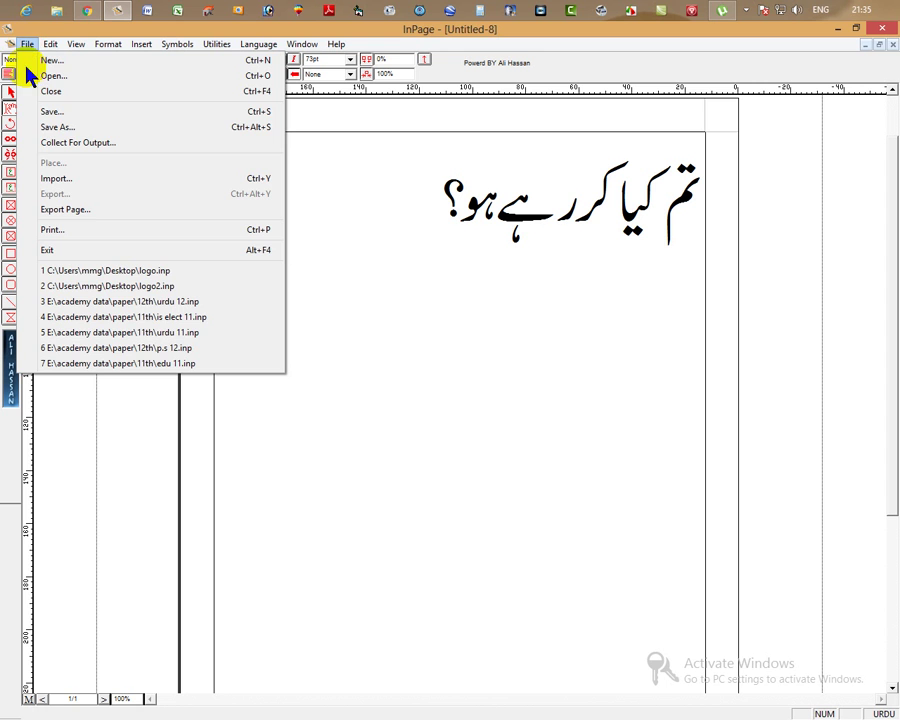
click(37, 113)
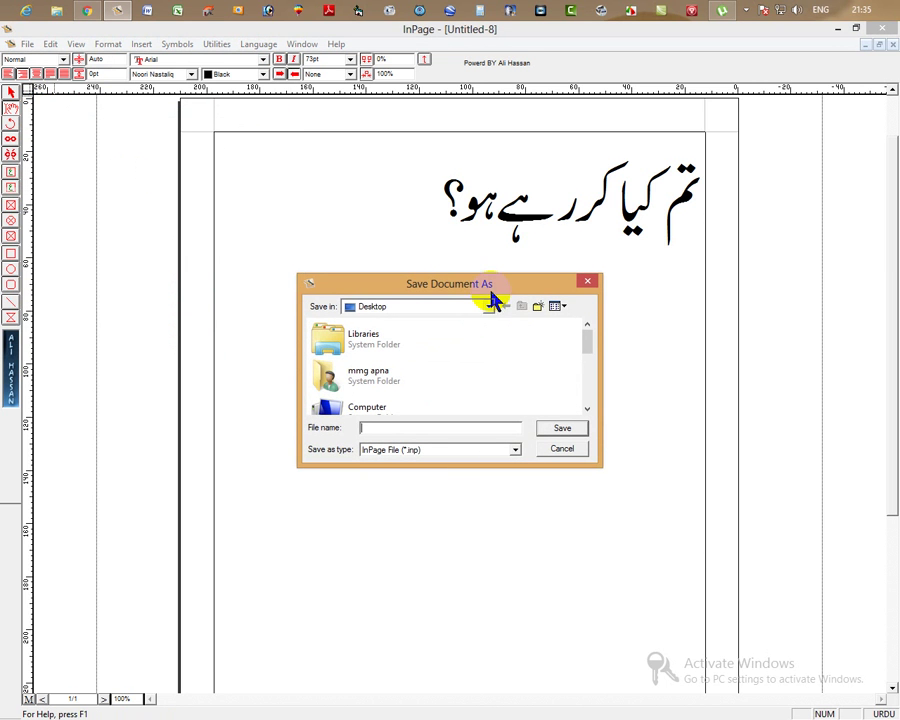
click(487, 307)
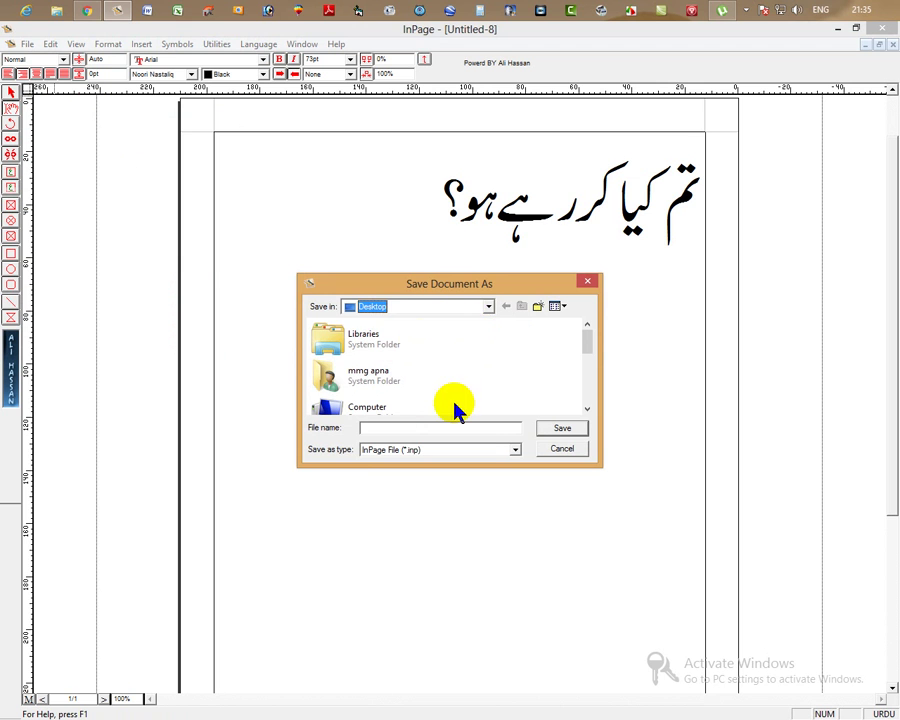
click(380, 309)
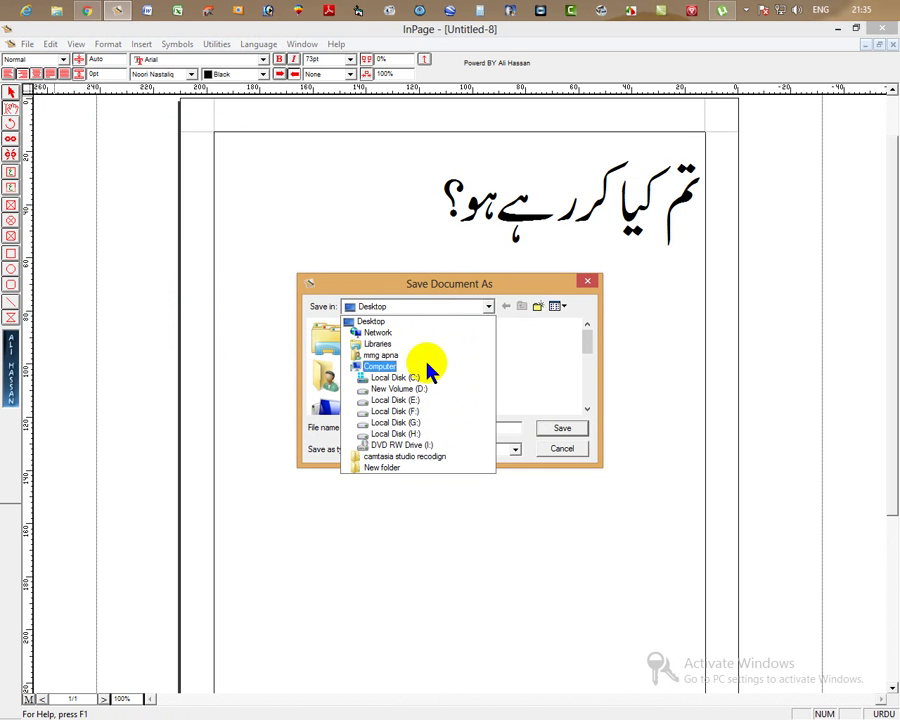
click(455, 308)
click(455, 308)
click(509, 383)
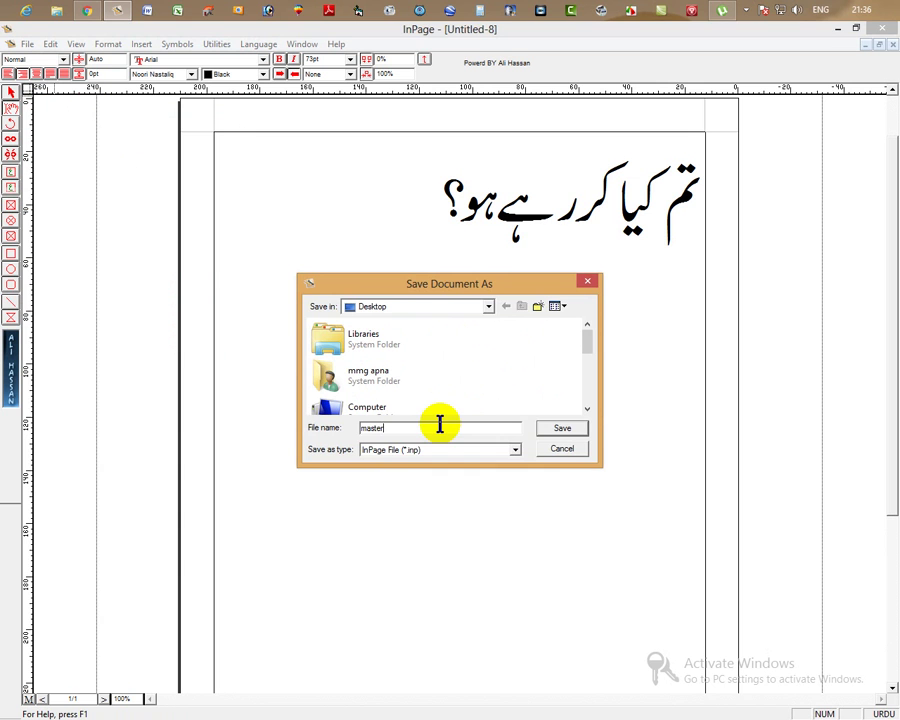
click(561, 431)
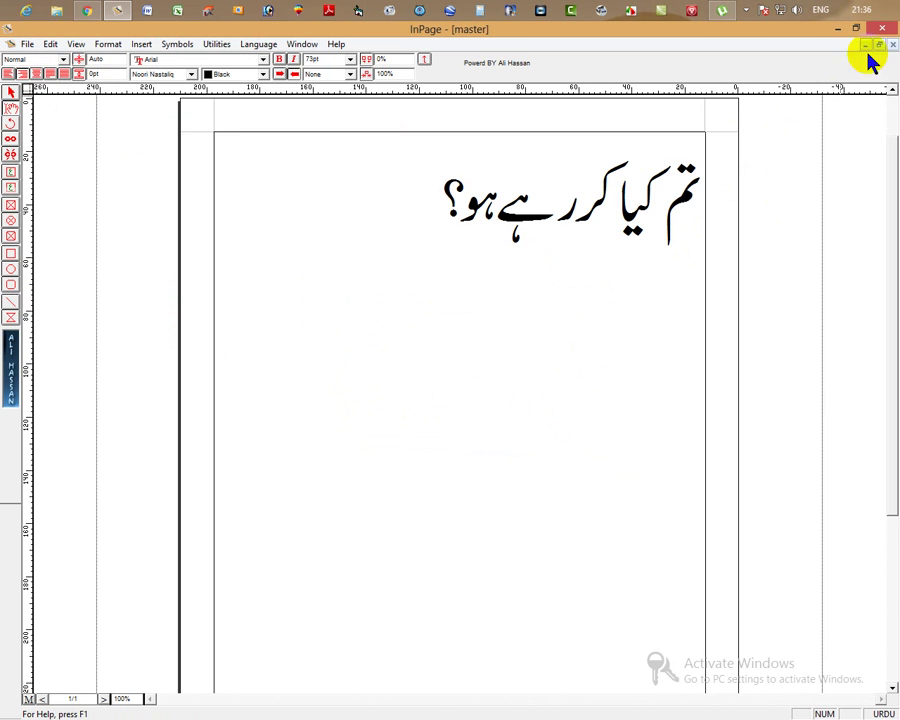
Close the master document and reopen it from the Desktop
click(893, 46)
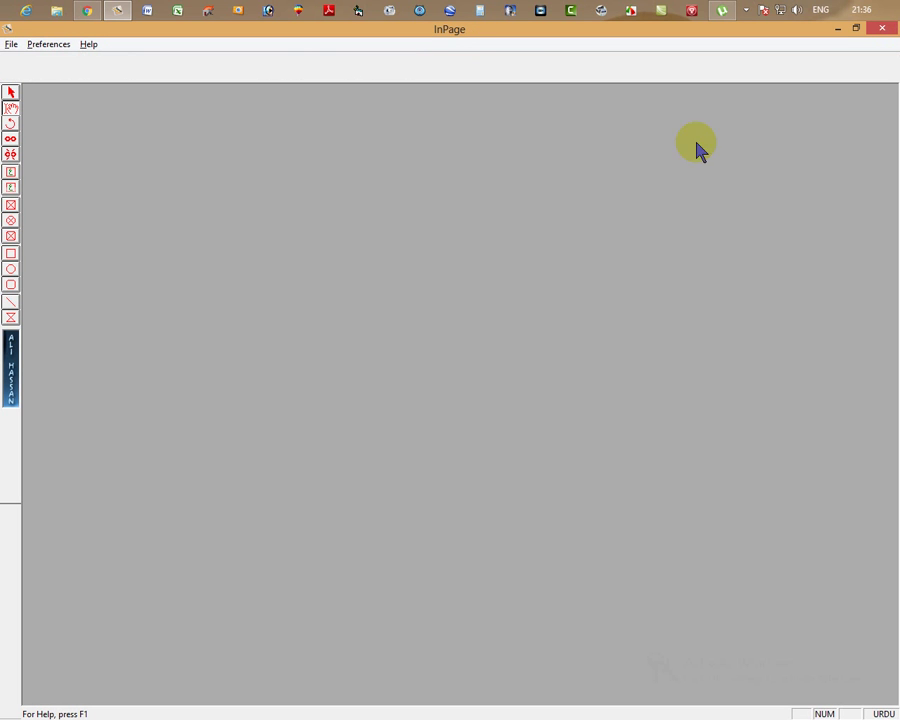
key(ctrl+o)
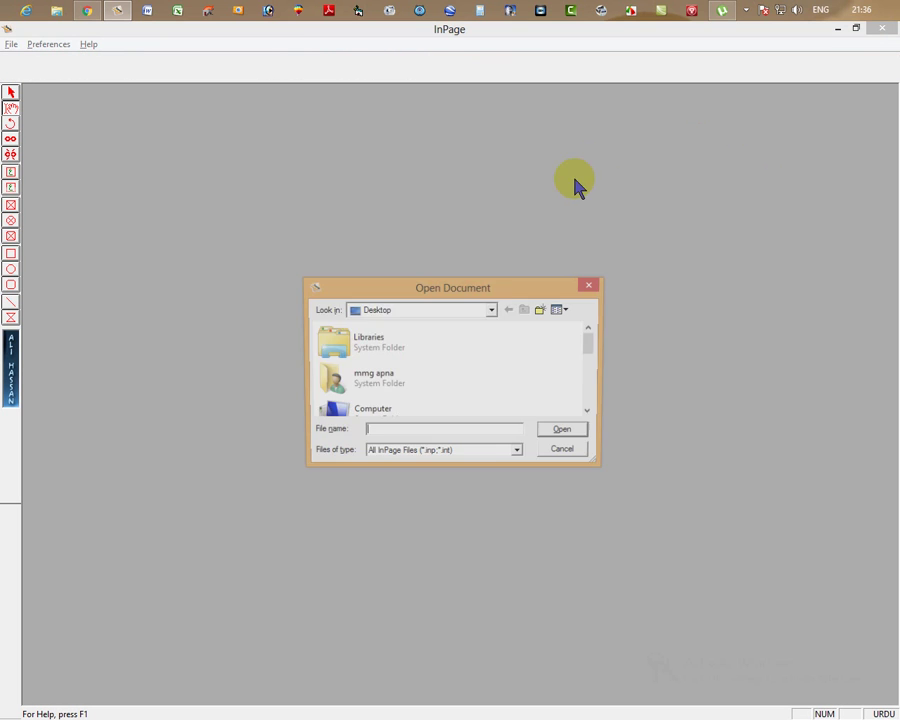
scroll(454, 360, down, 2)
scroll(450, 360, down, 3)
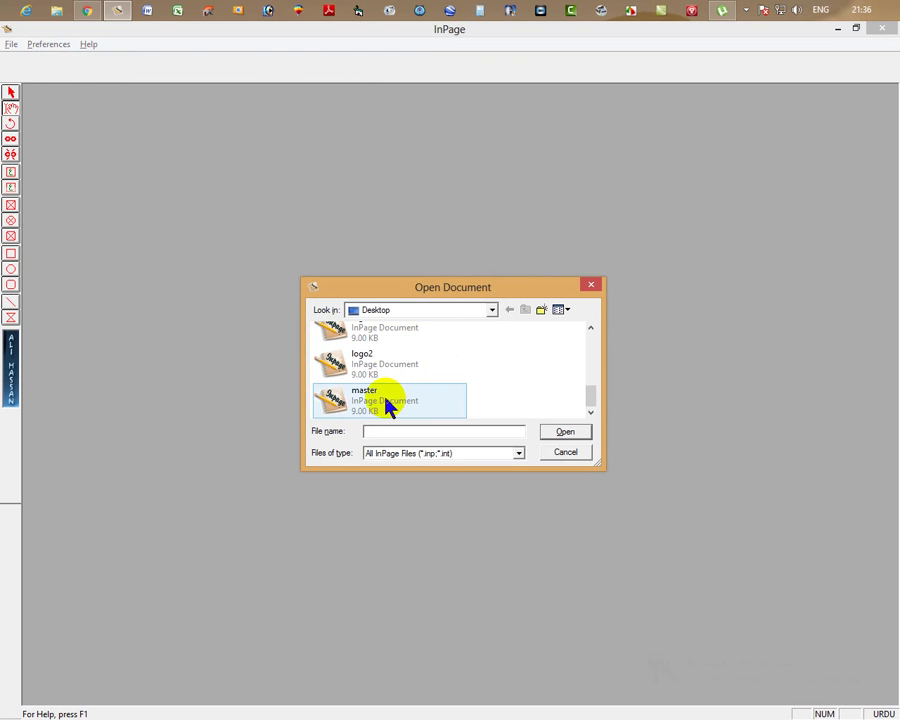
click(357, 403)
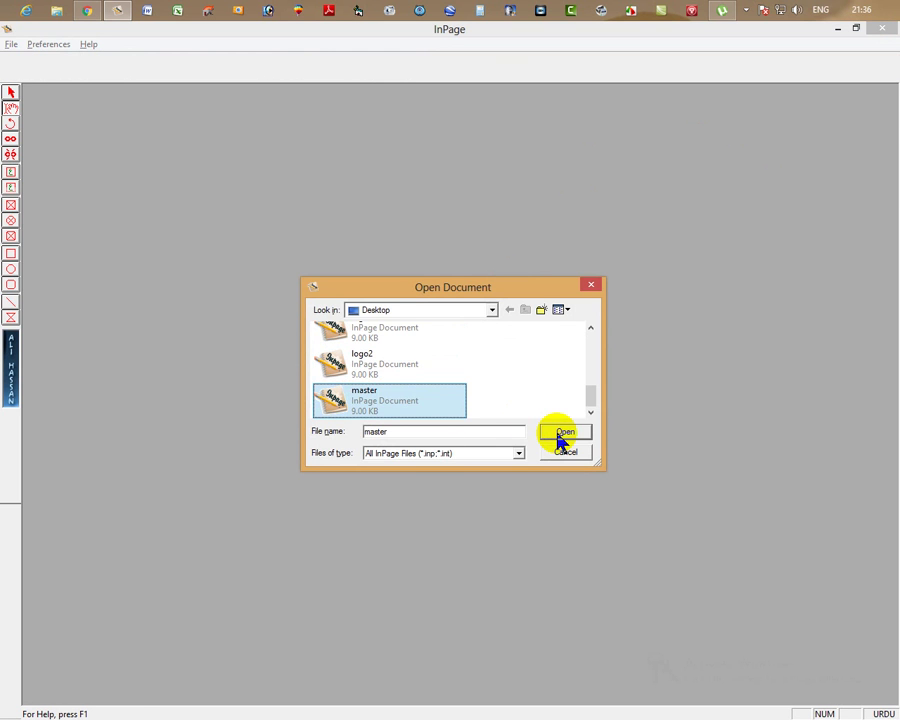
click(560, 436)
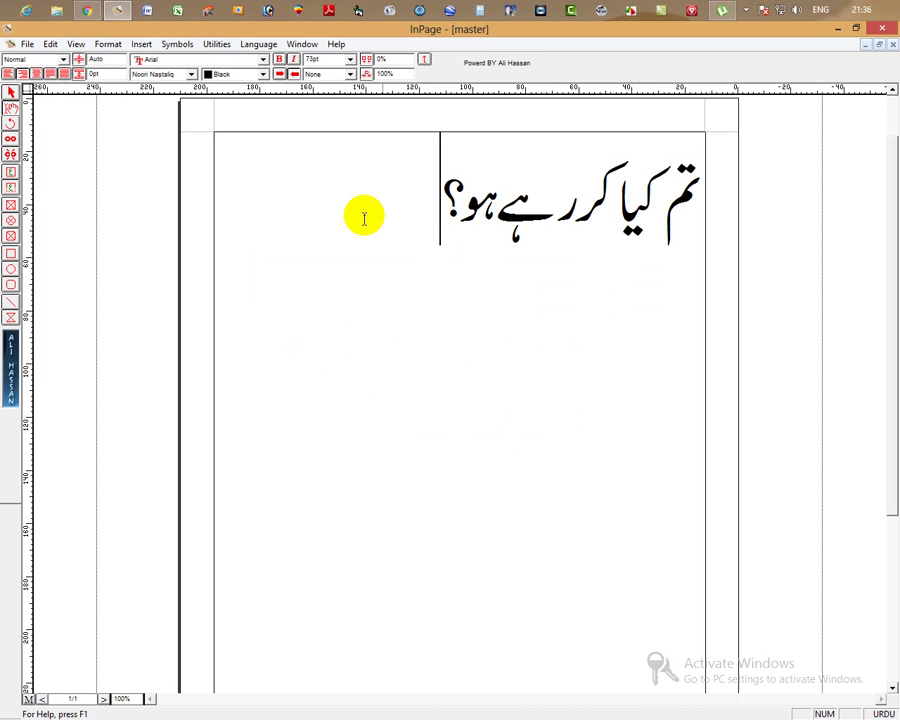
drag(364, 218, 724, 206)
click(374, 238)
triple_click(572, 192)
click(199, 267)
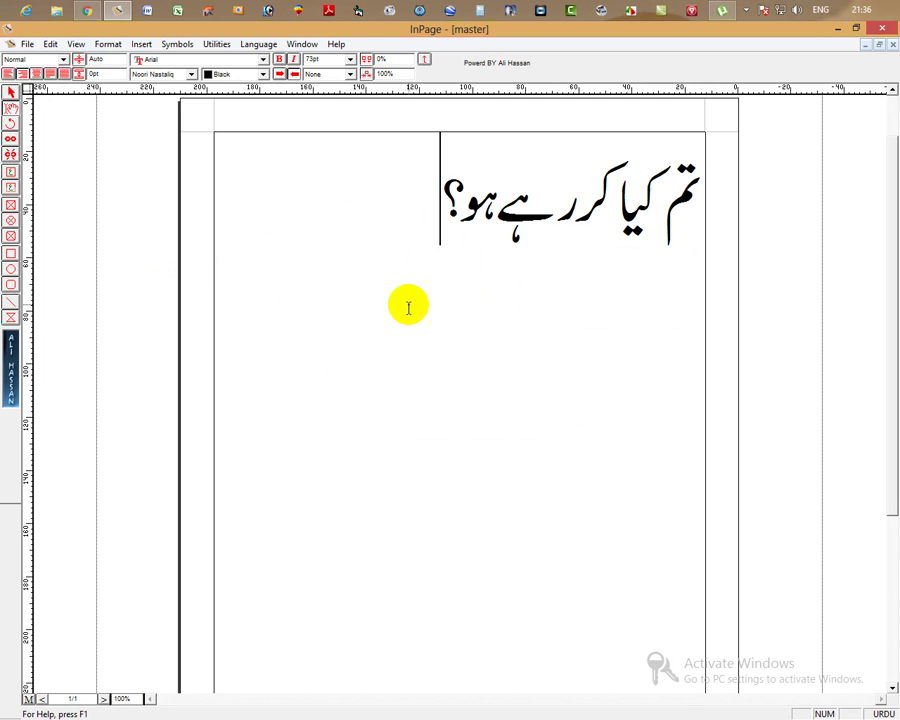
Add the question "کہاں جانے کا ارادہ ہے؟" after the existing Urdu sentence
text(کہاں)
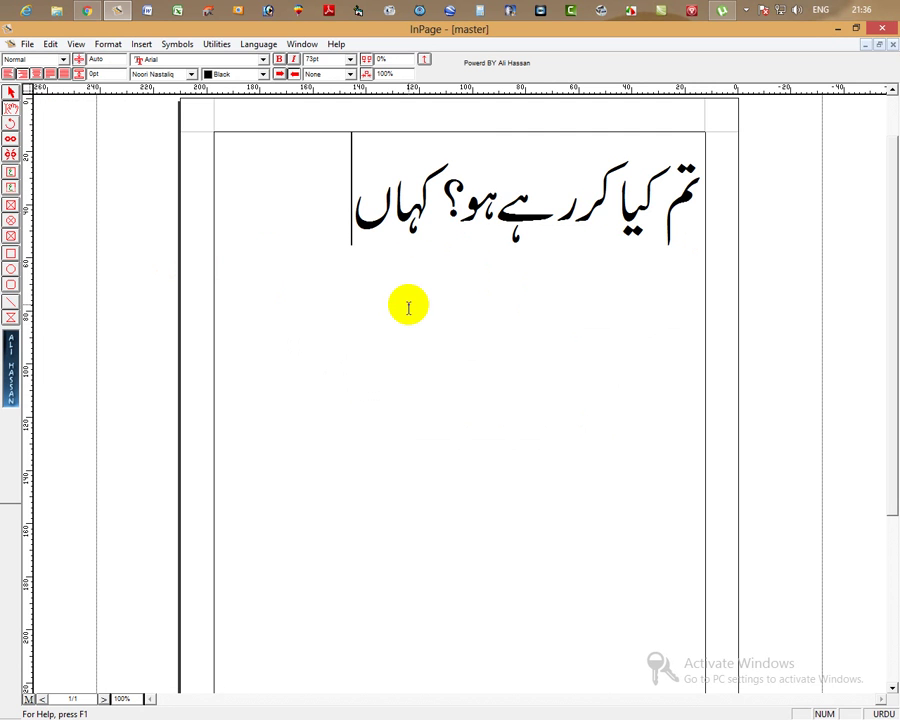
text( جانے کا)
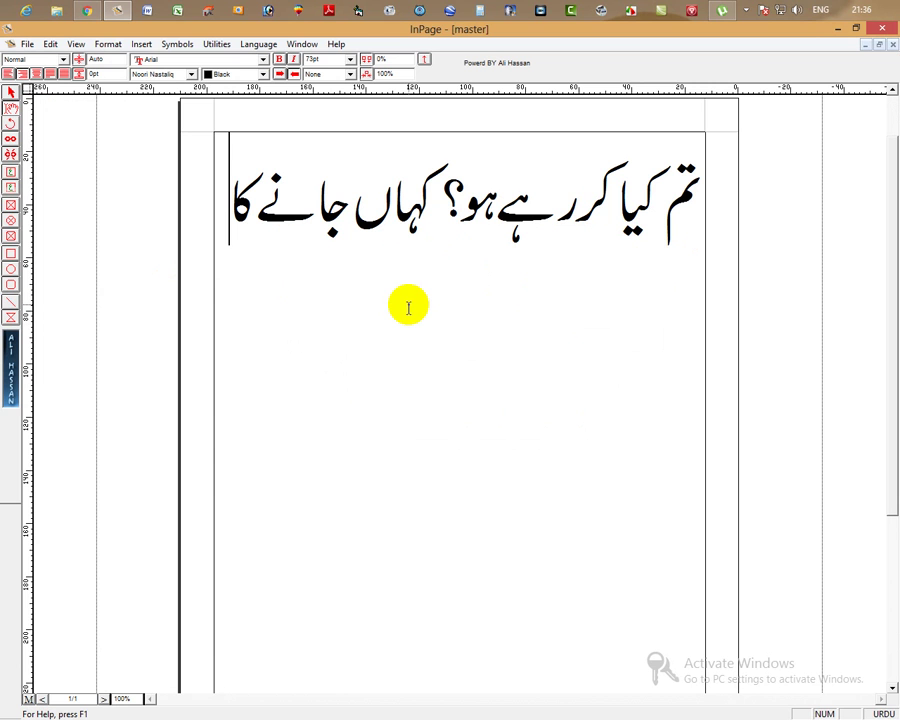
key(BackSpace)
key(BackSpace)
key(BackSpace)
text(ہے)
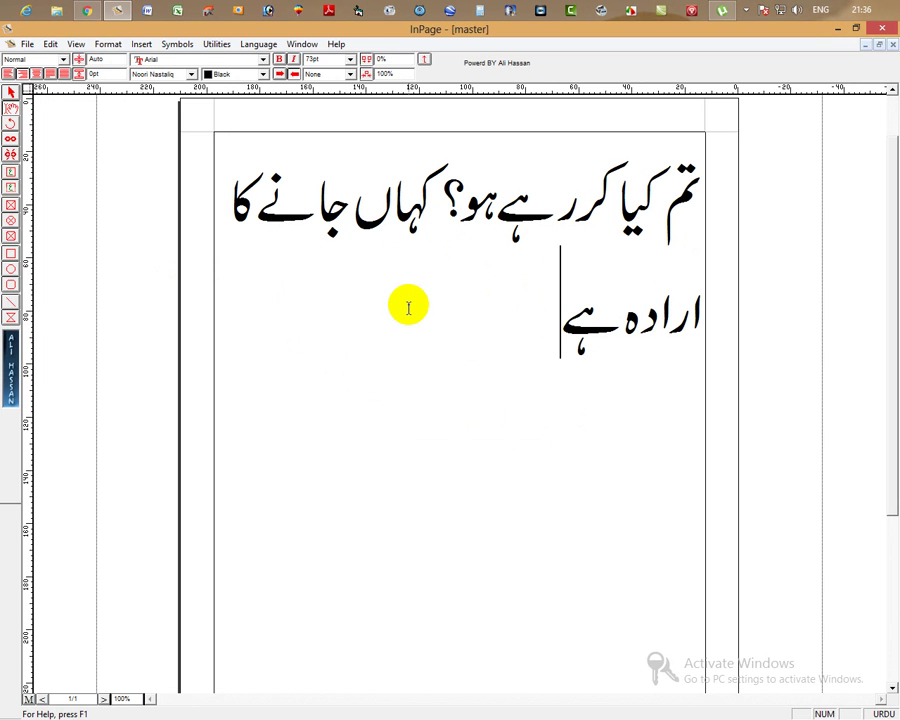
text(؟)
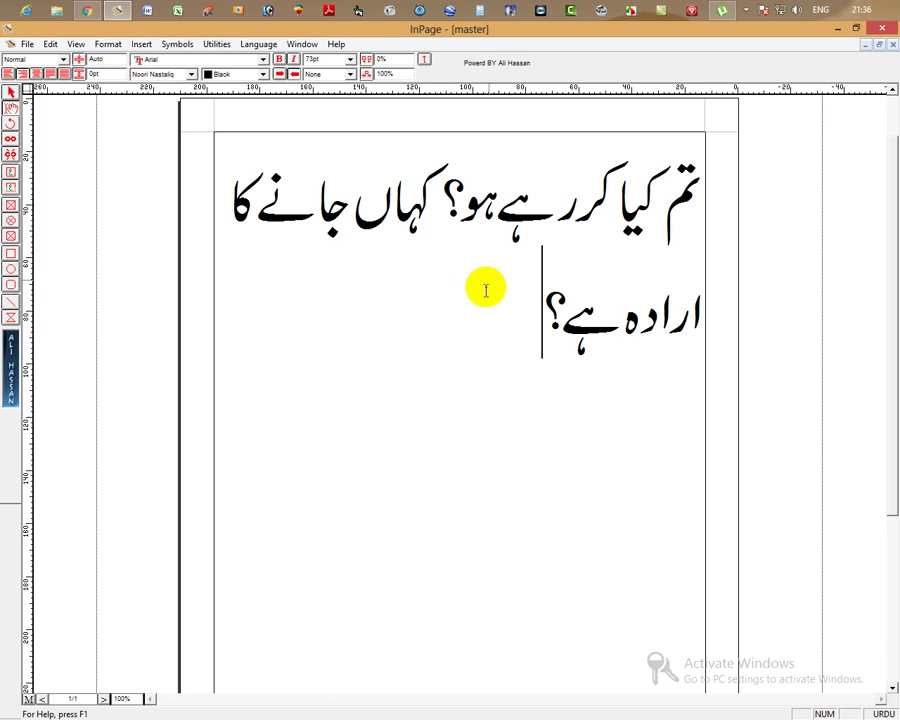
Save the extended Urdu text to the existing master file
drag(454, 321, 775, 207)
click(450, 336)
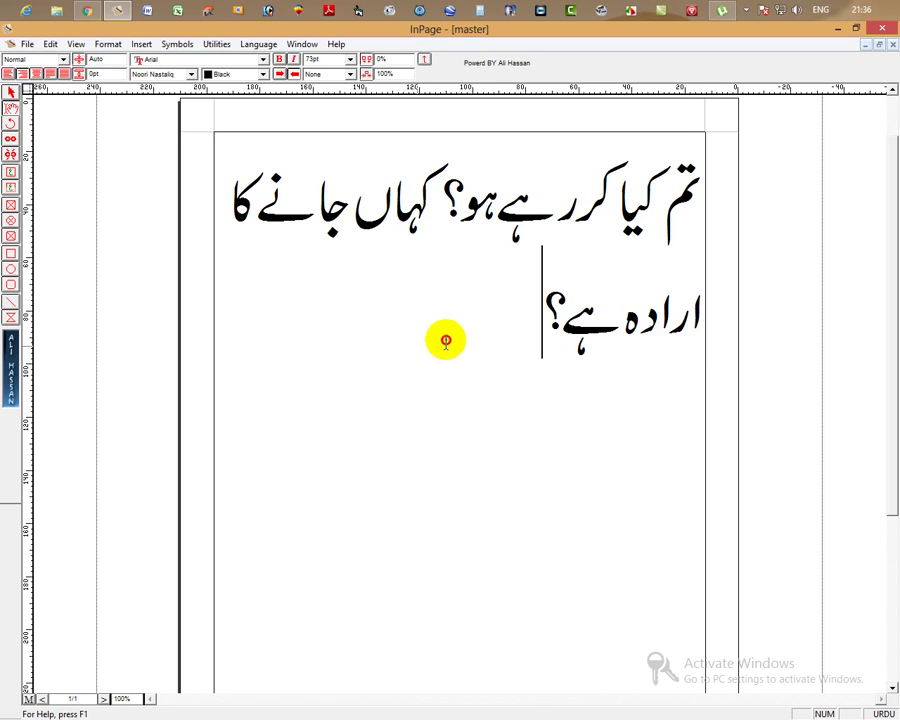
drag(446, 340, 729, 187)
click(424, 313)
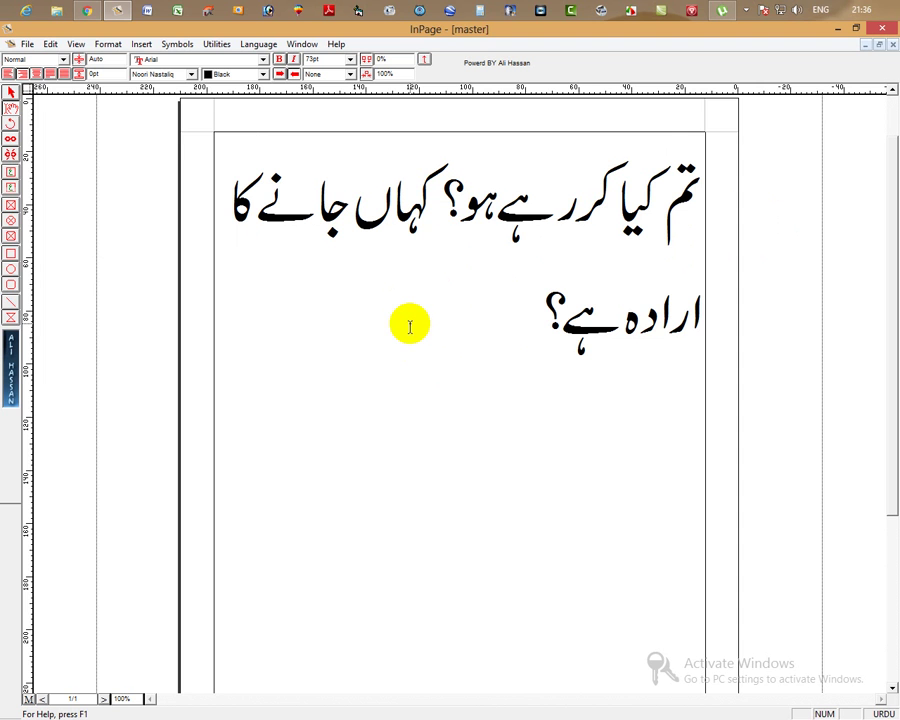
click(24, 46)
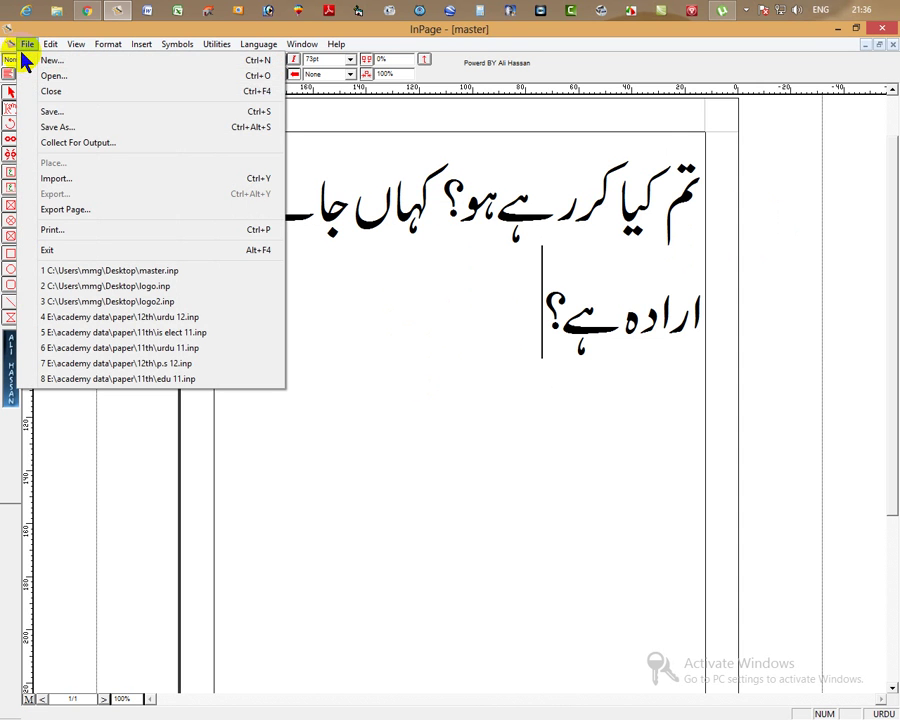
click(48, 112)
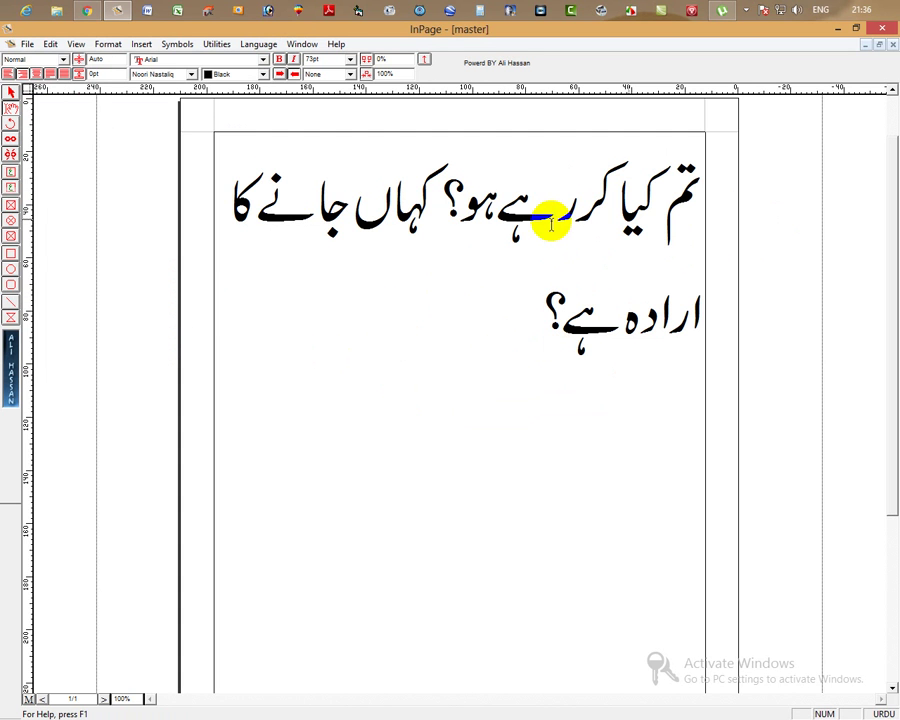
Close the saved document and open the master file again to check the added question
drag(453, 205, 694, 180)
drag(430, 224, 808, 104)
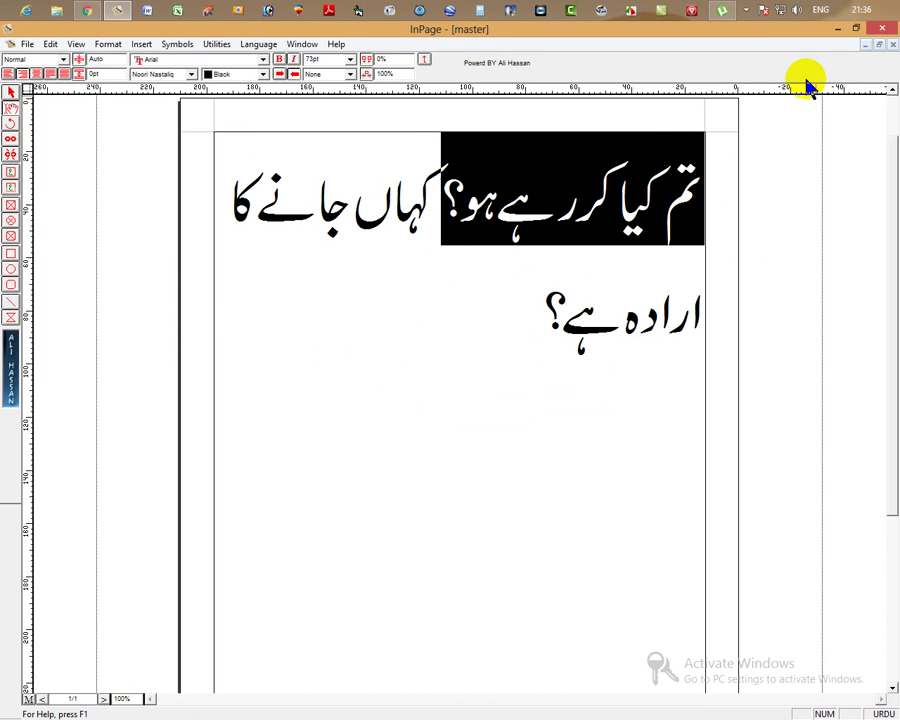
click(892, 47)
click(10, 46)
click(12, 75)
scroll(356, 395, down, 5)
click(358, 396)
click(563, 431)
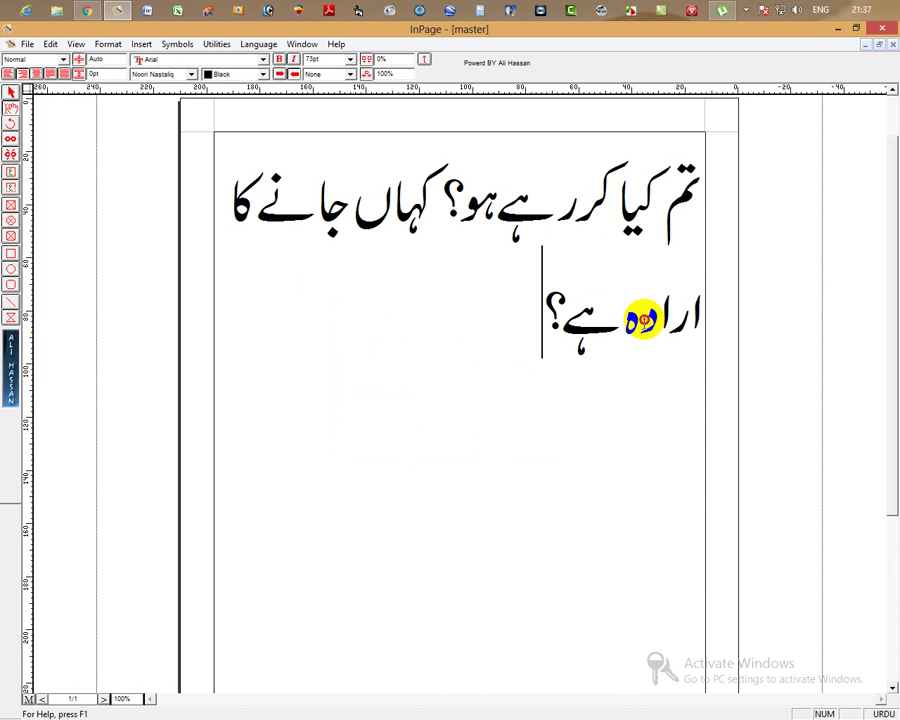
key(ctrl+a)
click(404, 322)
drag(563, 277, 680, 184)
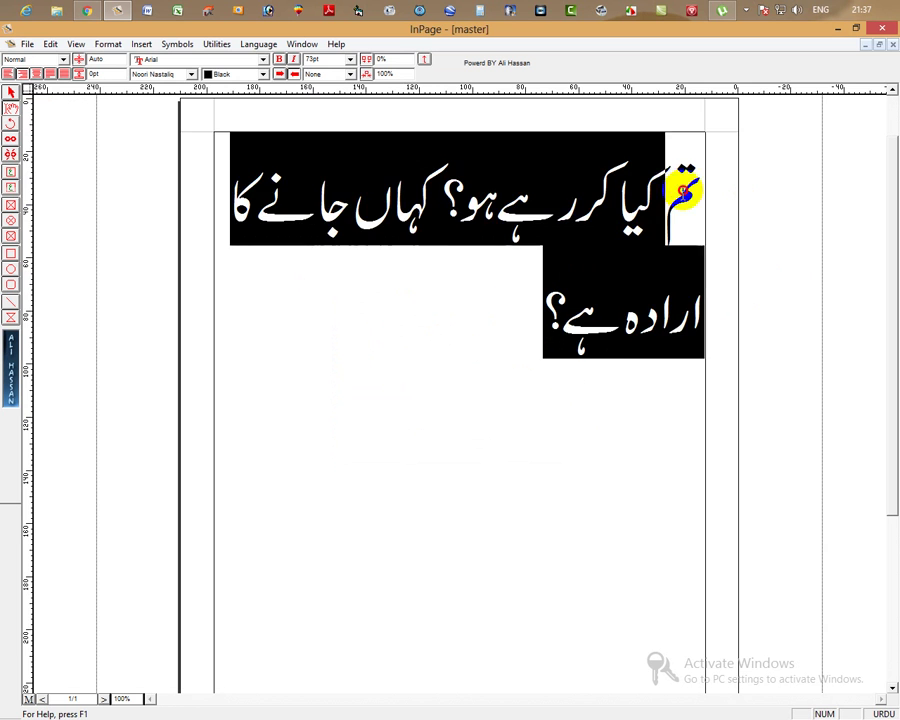
click(512, 292)
click(22, 44)
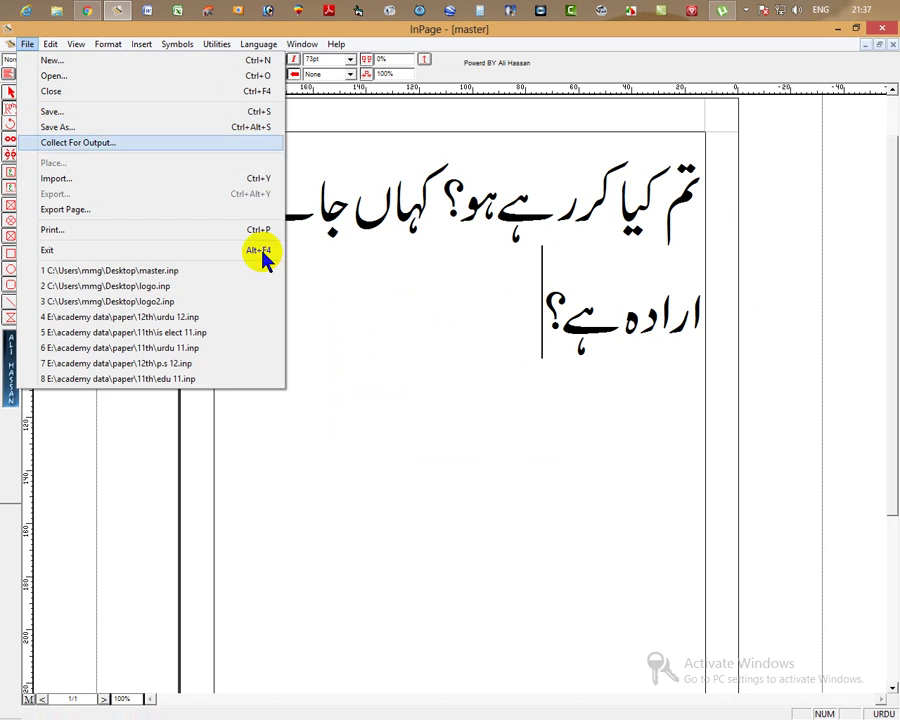
click(412, 311)
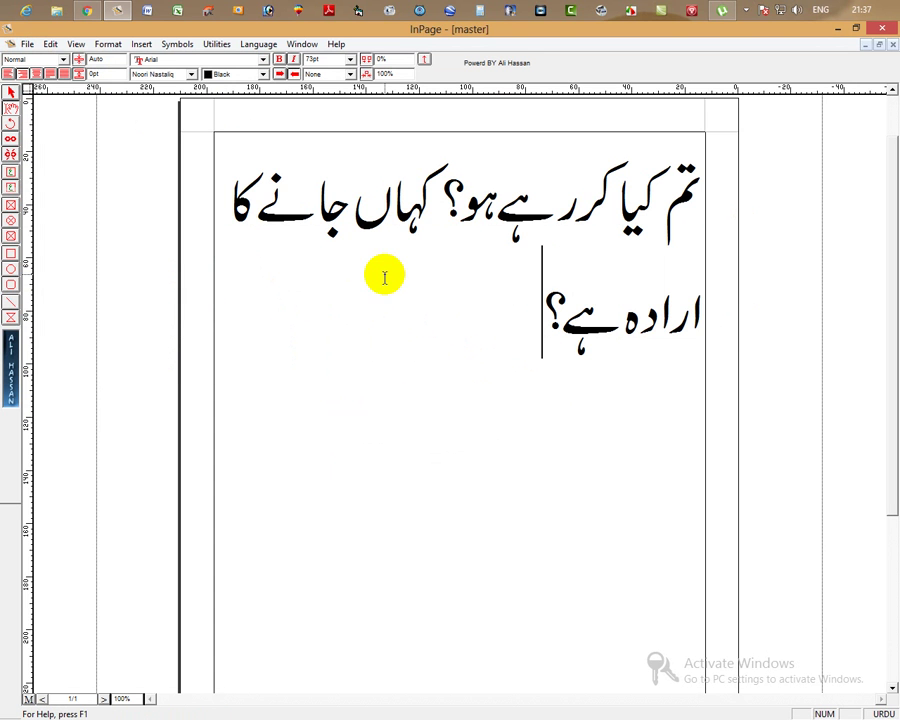
key(ctrl+a)
click(436, 360)
key(ctrl+a)
click(464, 332)
key(ctrl+a)
click(446, 337)
drag(446, 337, 733, 181)
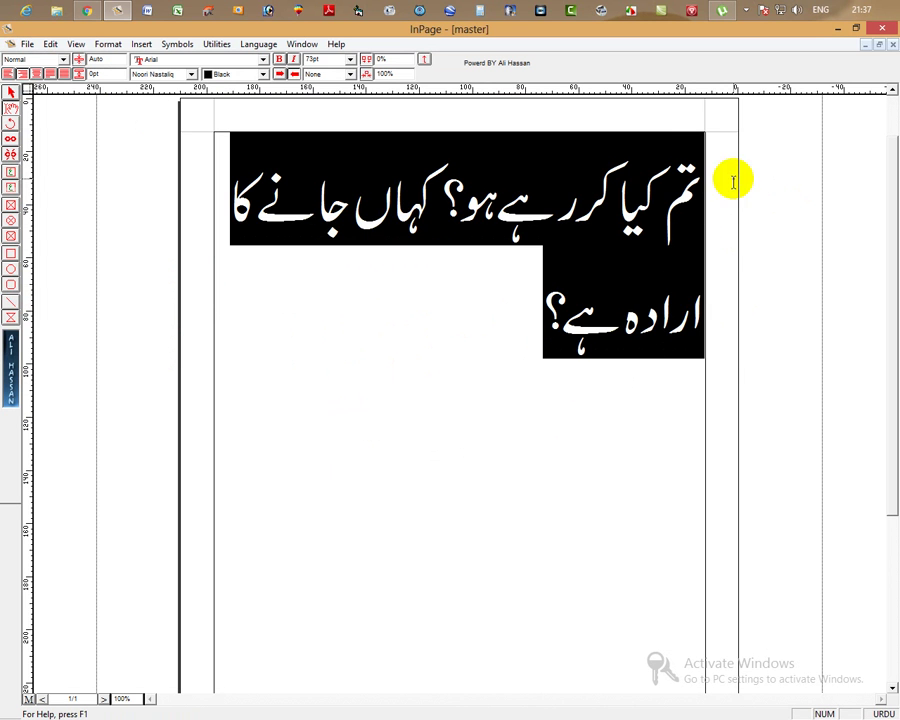
click(335, 356)
Delete all the Urdu text from the page of the master document
key(ctrl+a)
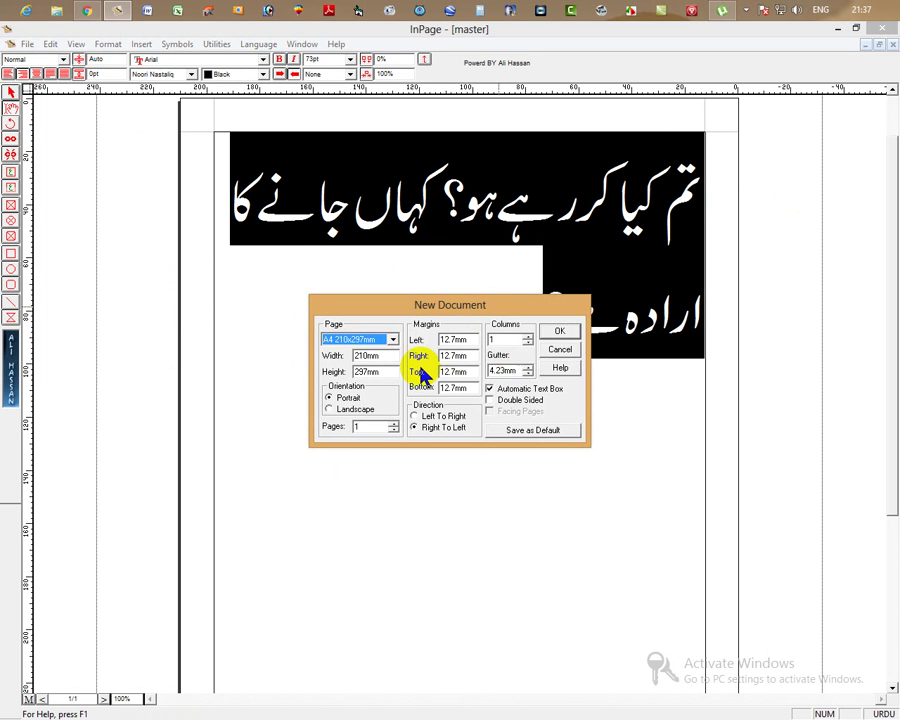
click(560, 355)
click(457, 332)
key(ctrl+a)
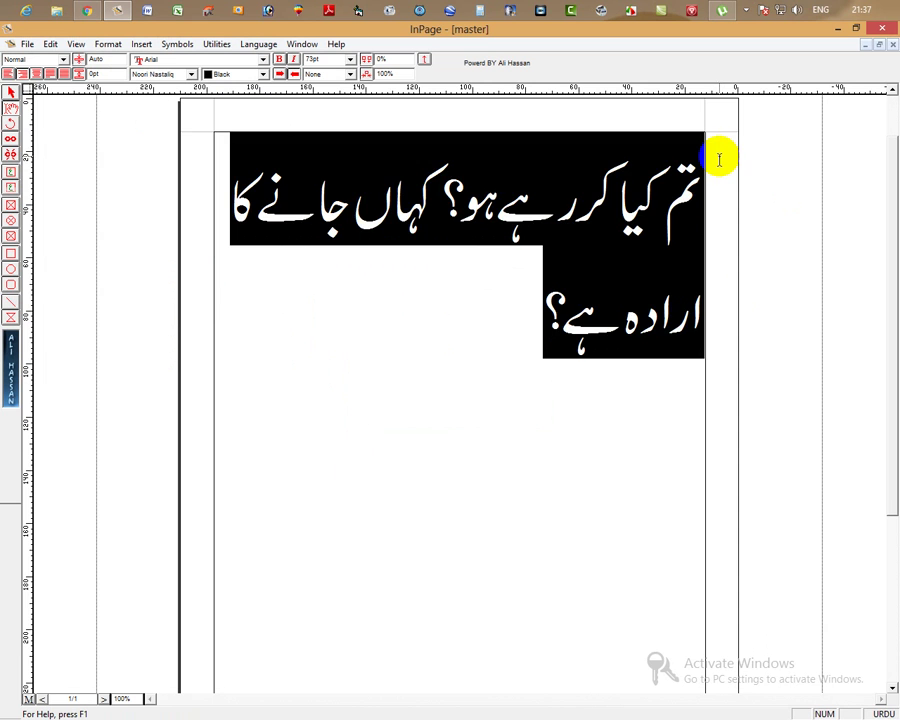
key(Delete)
right_click(444, 290)
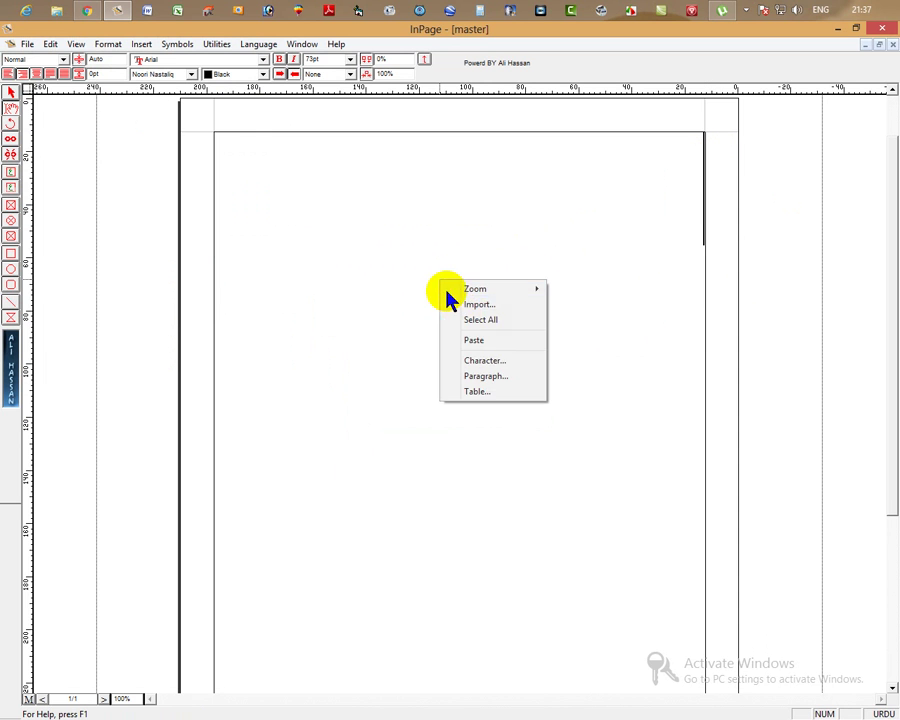
click(423, 226)
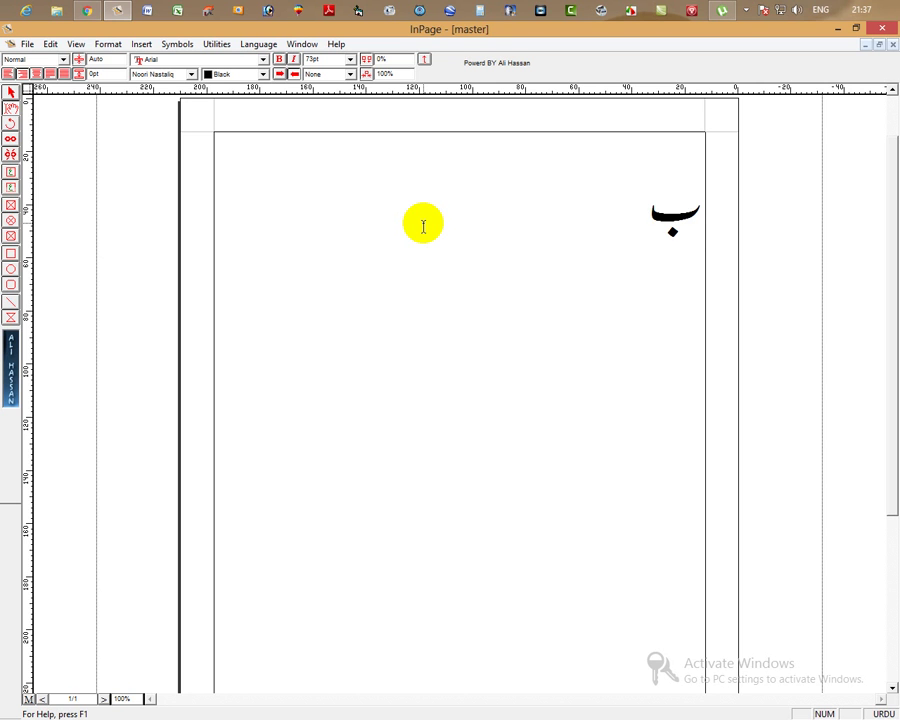
Enter the Urdu text "بخدمت جناب" on the empty page
text(دمت ک)
key(BackSpace)
text(جان)
key(BackSpace)
key(BackSpace)
text(ناب)
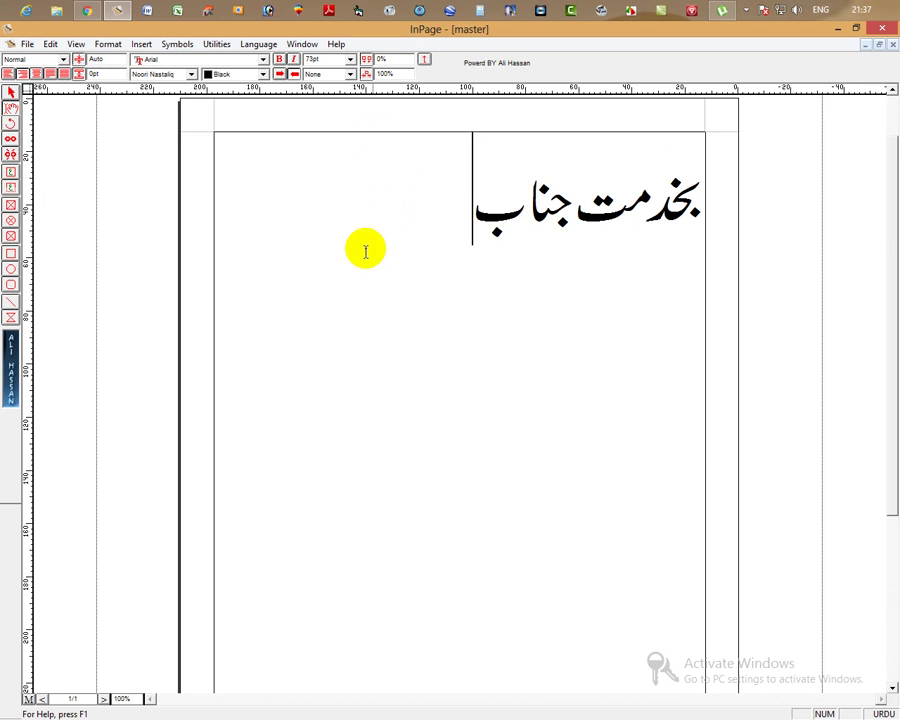
drag(364, 246, 872, 225)
drag(465, 233, 700, 214)
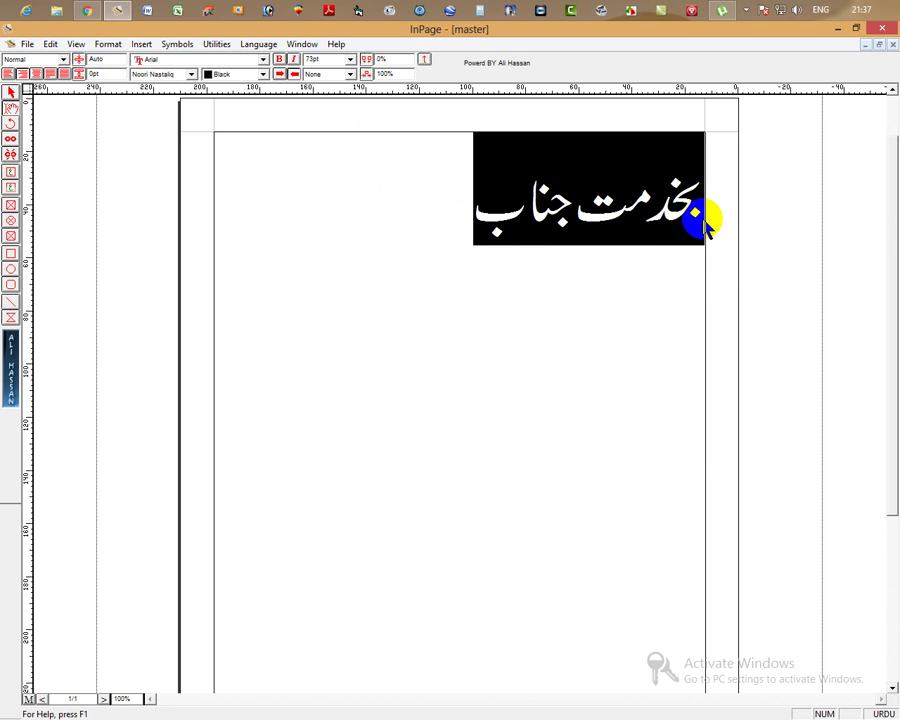
click(27, 44)
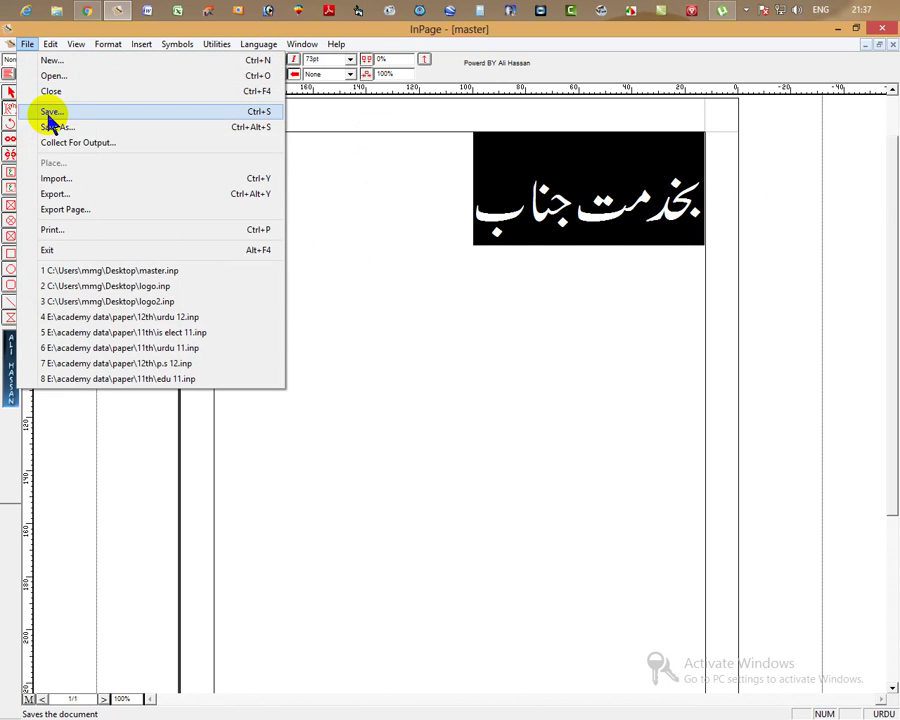
click(336, 220)
drag(640, 200, 700, 195)
click(410, 228)
drag(426, 212, 702, 198)
click(409, 232)
drag(409, 232, 700, 205)
click(286, 195)
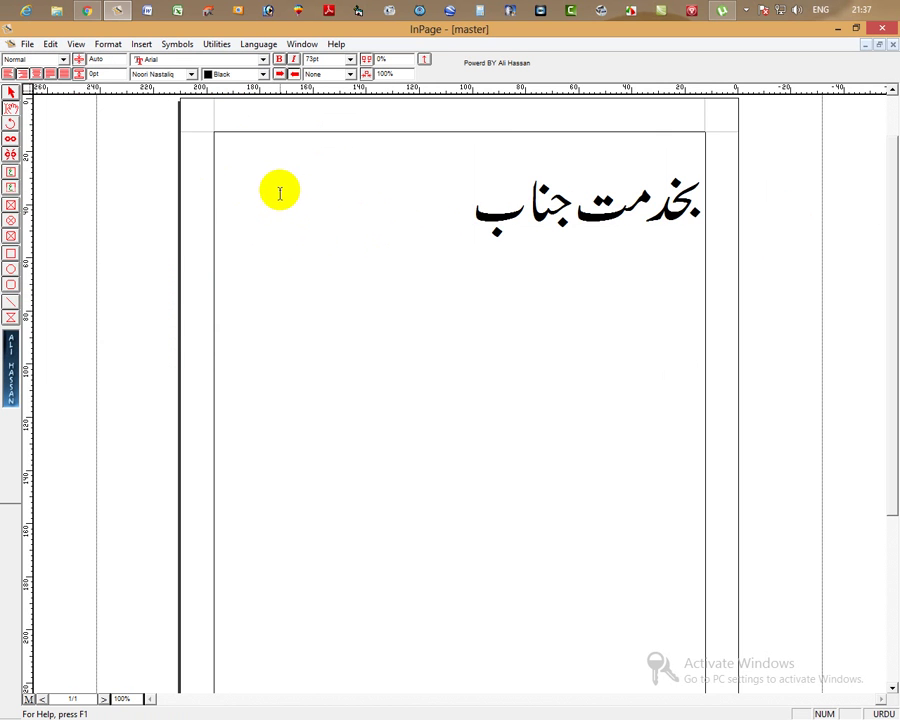
Save the document to the Desktop as a separate InPage file named appli
click(27, 44)
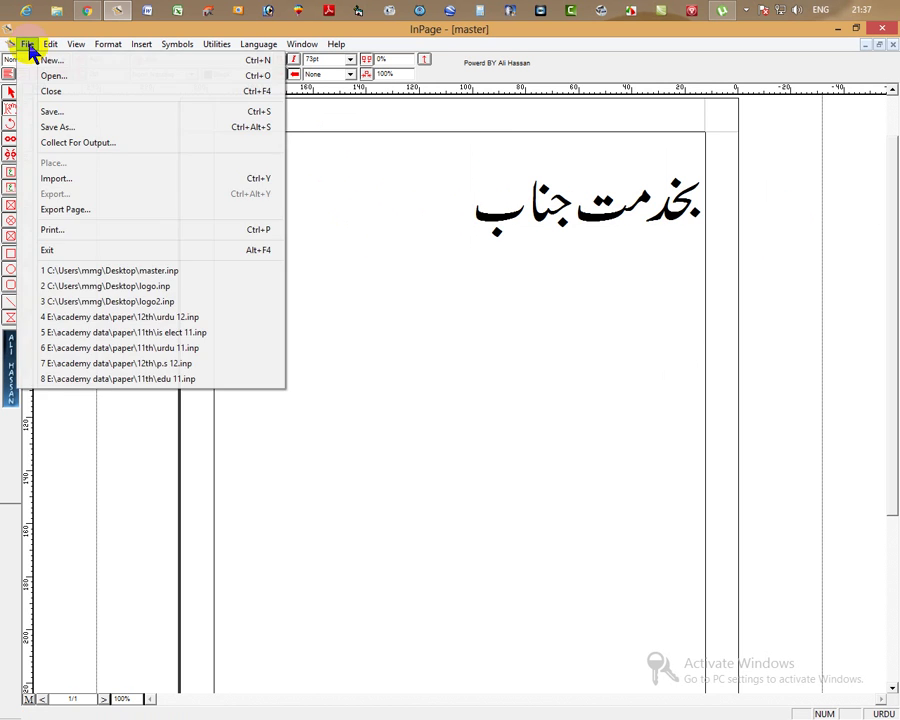
click(50, 128)
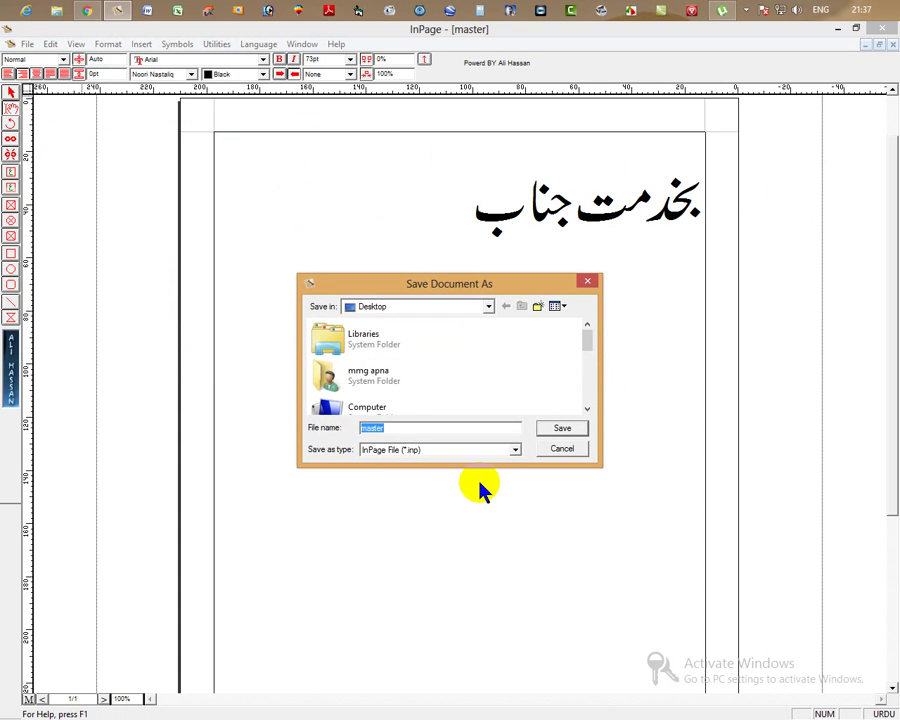
drag(410, 428, 305, 425)
text(appli)
click(562, 429)
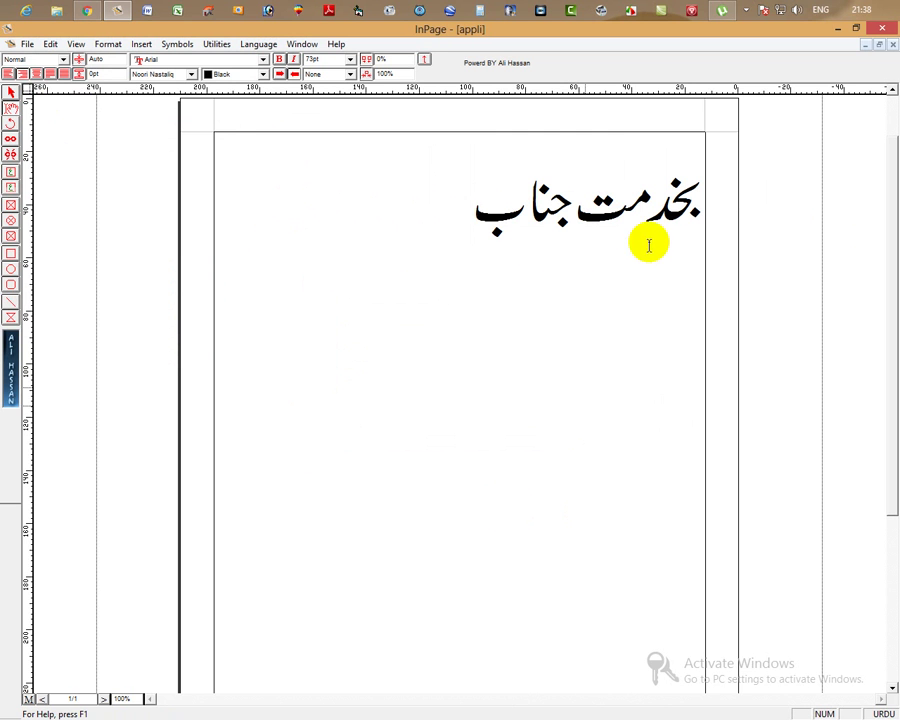
Close the saved document and open the appli file from the Desktop to check its Urdu text
click(893, 47)
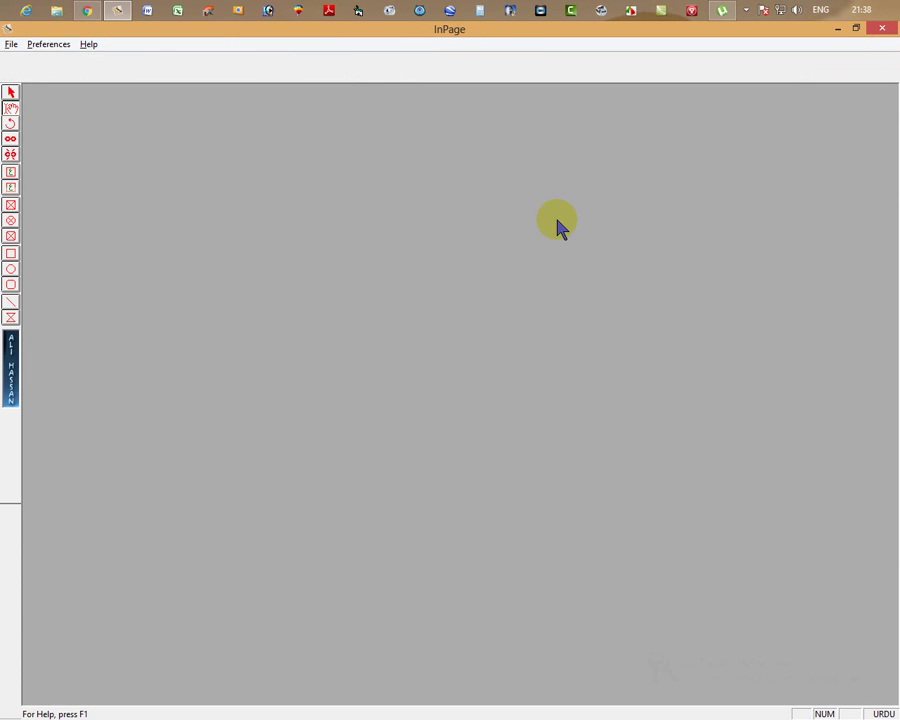
click(22, 46)
click(14, 46)
click(12, 46)
click(30, 75)
scroll(368, 390, down, 3)
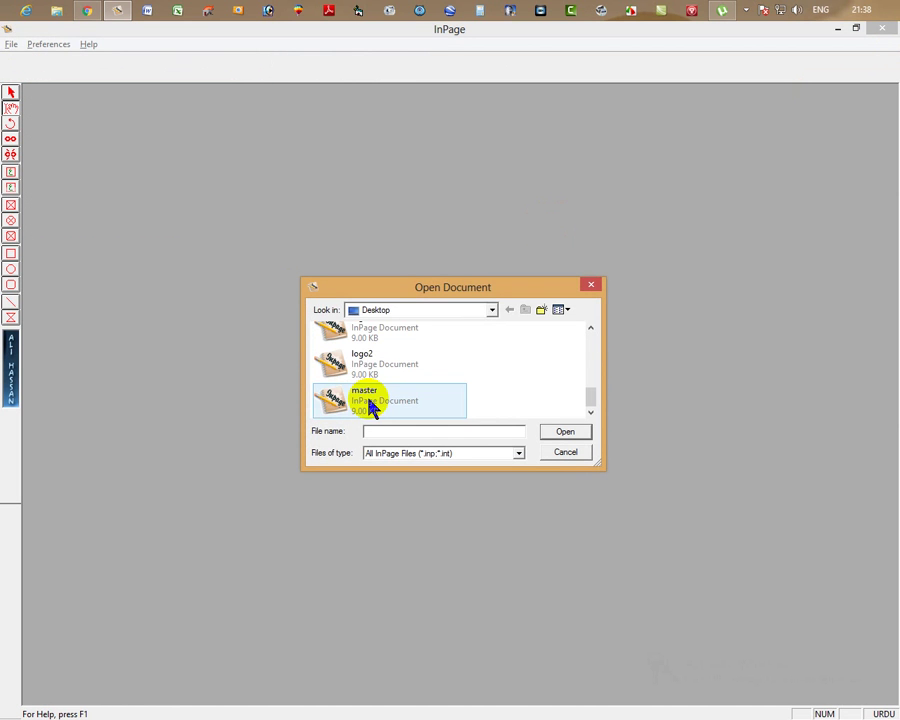
scroll(382, 378, up, 1)
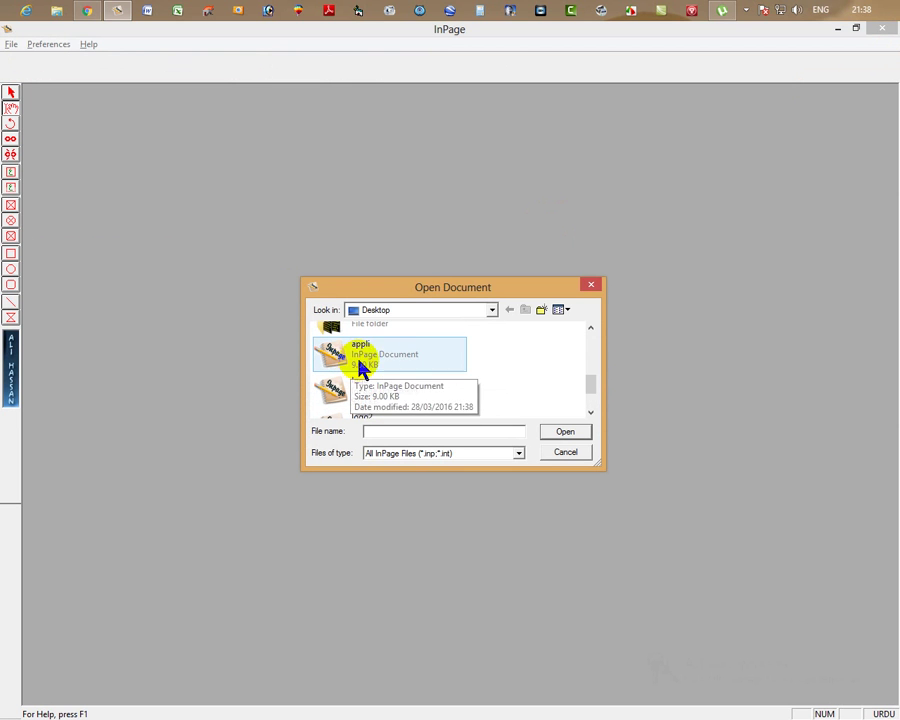
click(362, 348)
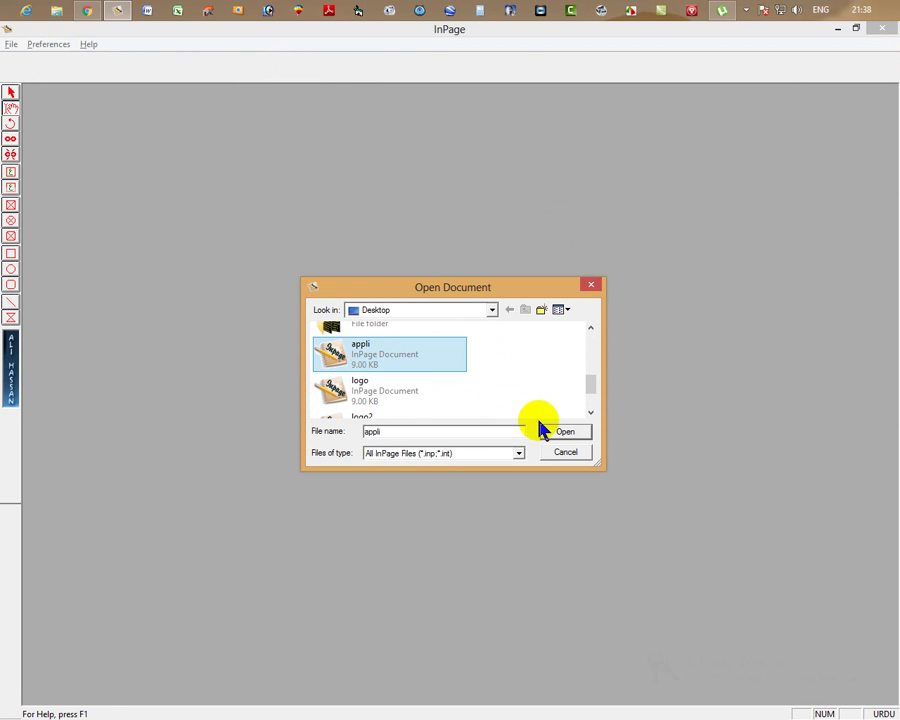
click(556, 436)
drag(451, 237, 725, 190)
drag(390, 214, 758, 191)
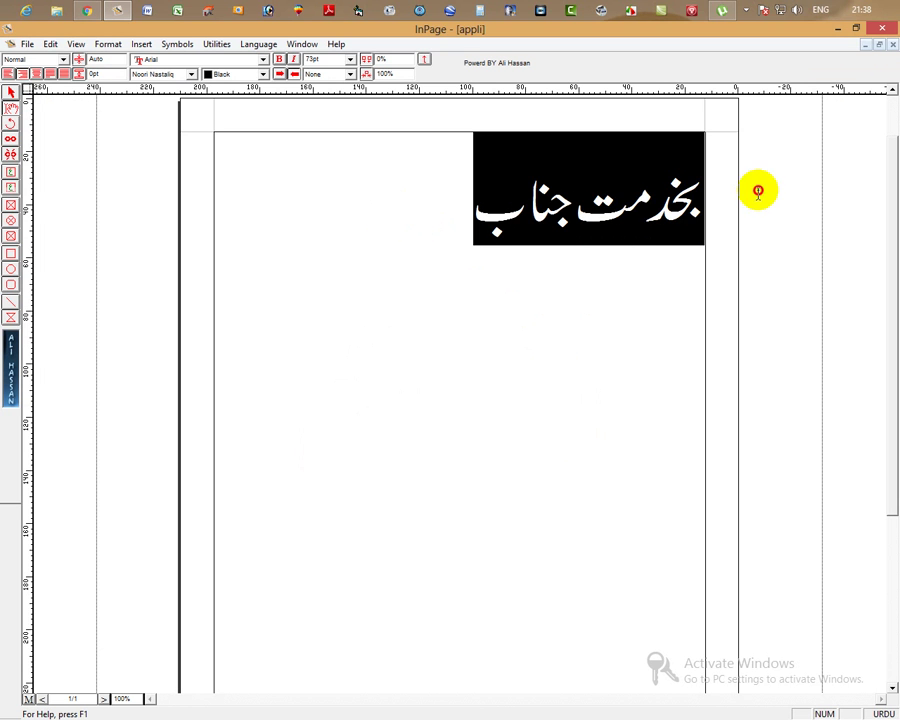
click(341, 223)
Open the master file from the Desktop alongside appli and examine its original Urdu text
key(ctrl+o)
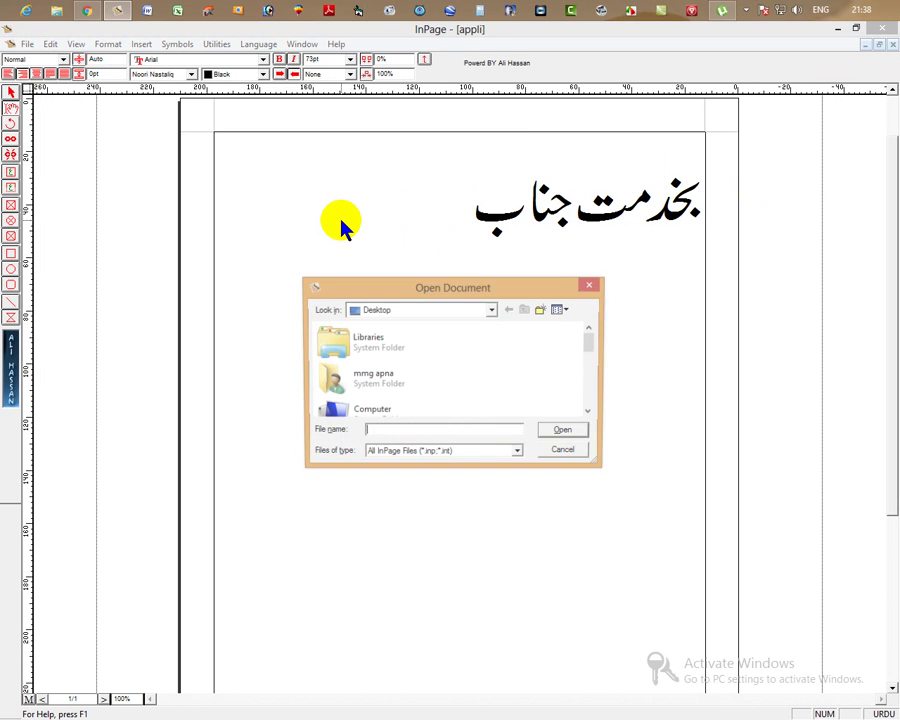
scroll(380, 358, down, 1)
scroll(380, 358, down, 4)
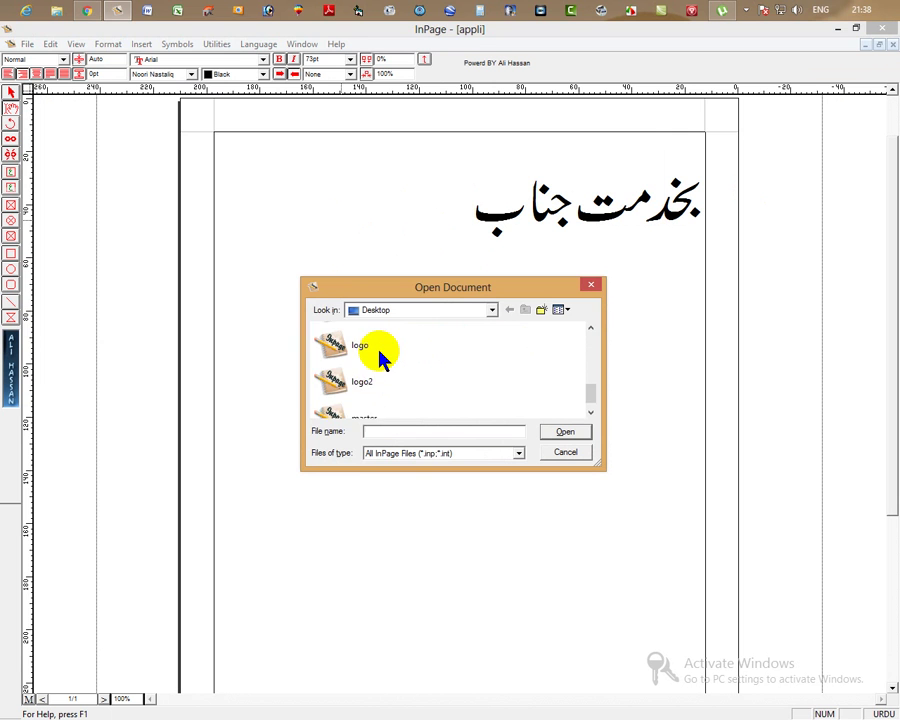
click(369, 402)
click(542, 431)
triple_click(750, 188)
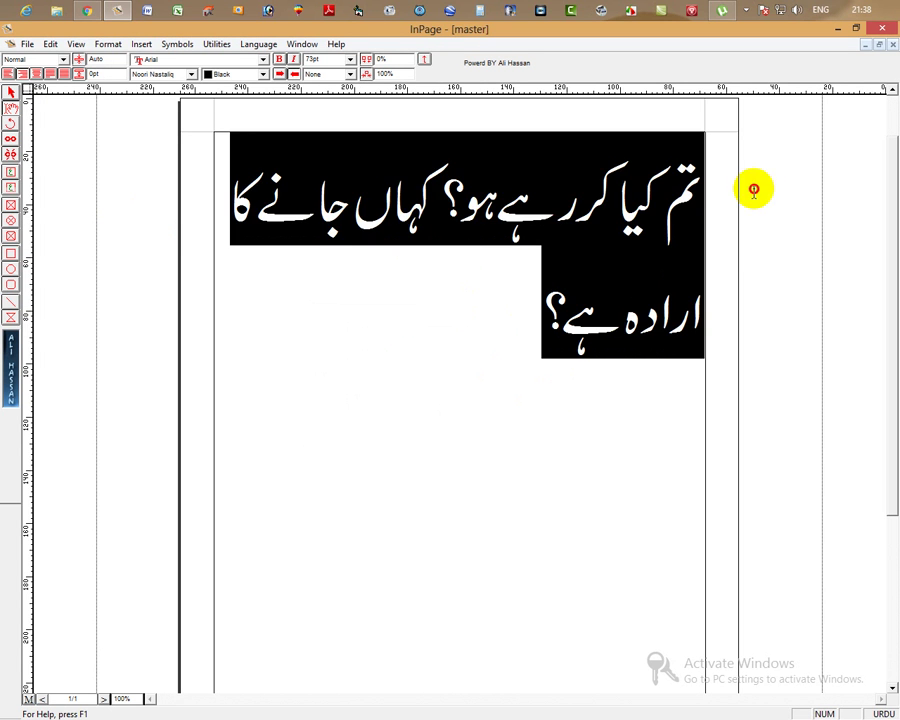
click(445, 306)
triple_click(726, 186)
click(469, 321)
triple_click(582, 257)
click(424, 305)
triple_click(619, 244)
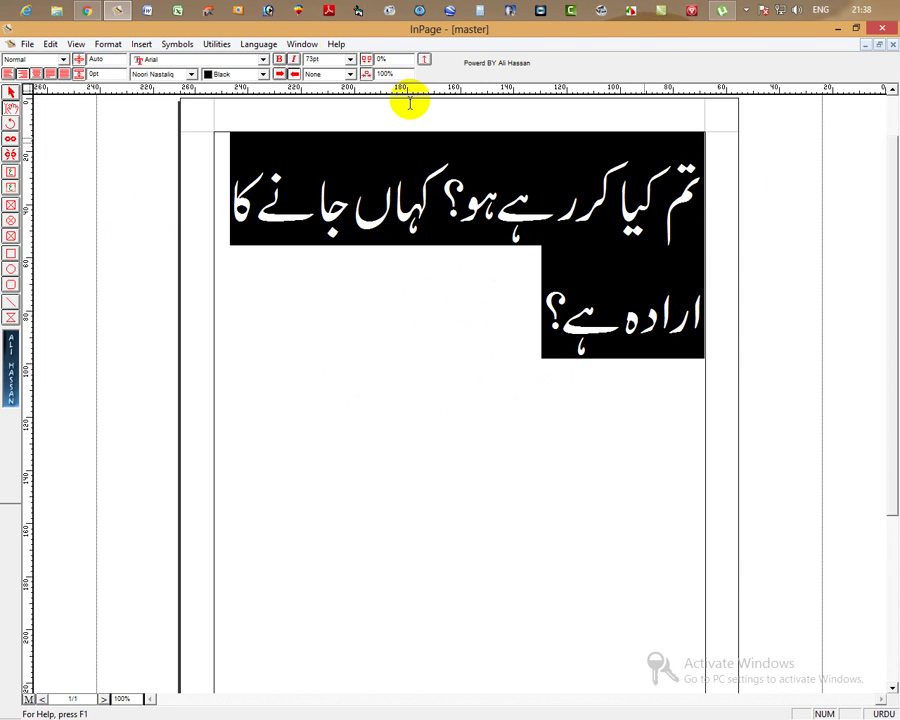
Switch to the open appli document and select its text "بخدمت جناب"
click(302, 44)
click(303, 163)
triple_click(683, 181)
click(406, 199)
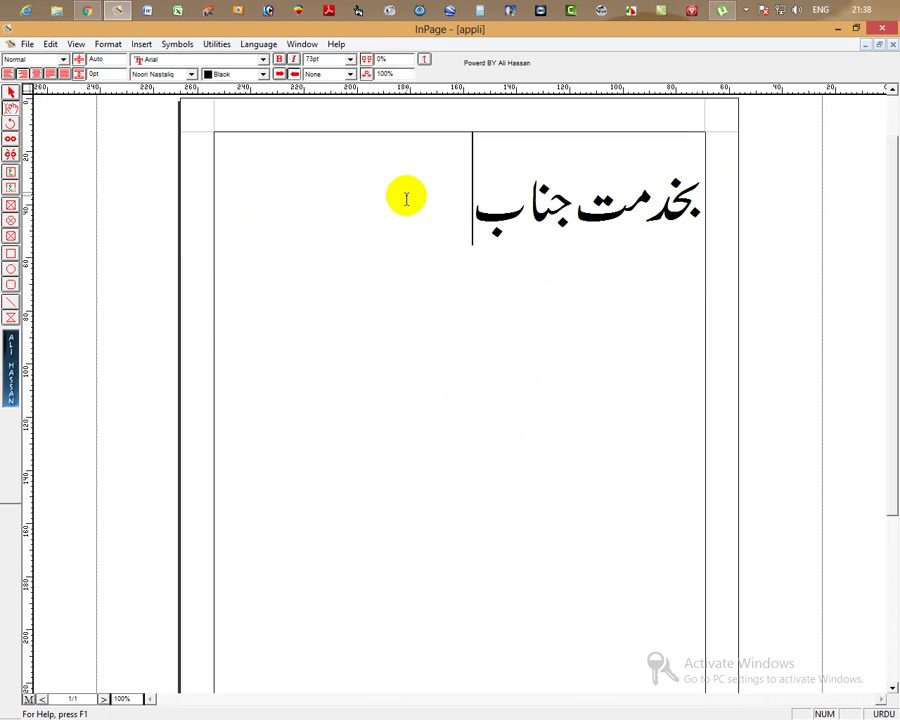
click(27, 45)
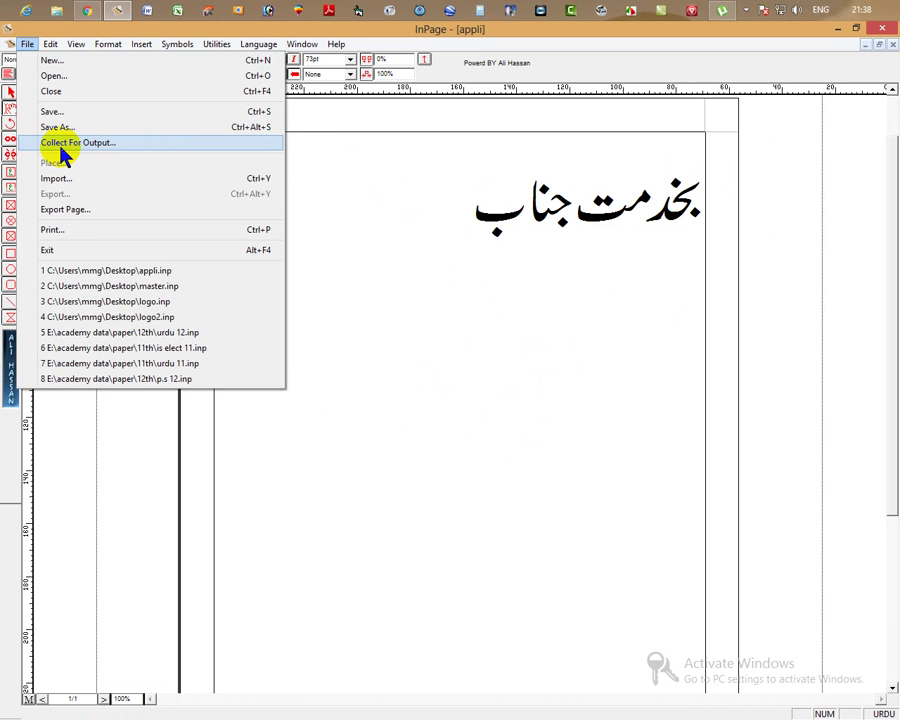
click(340, 238)
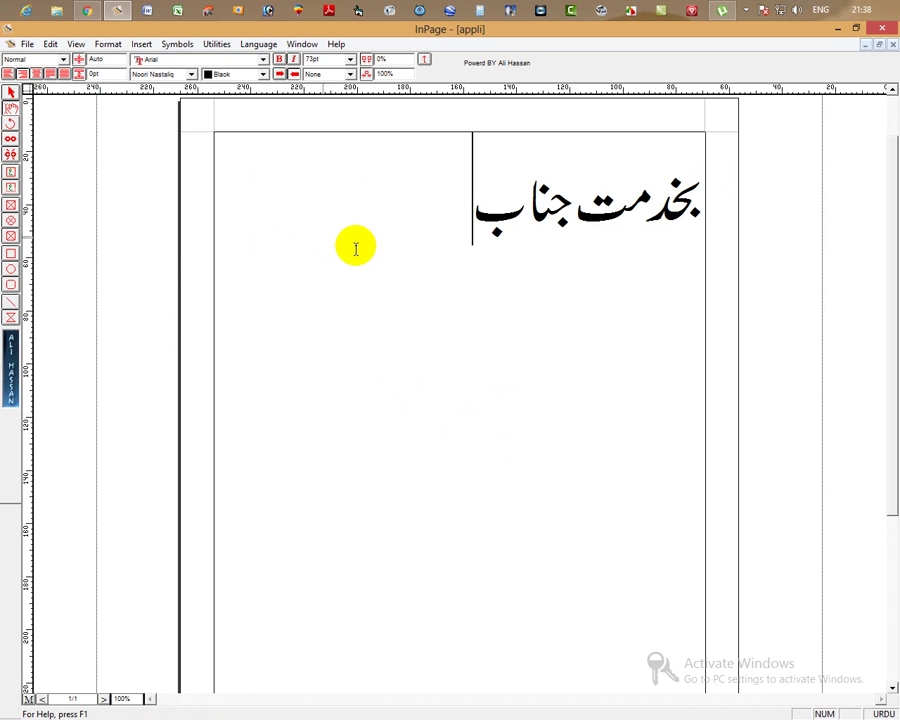
drag(484, 207, 717, 199)
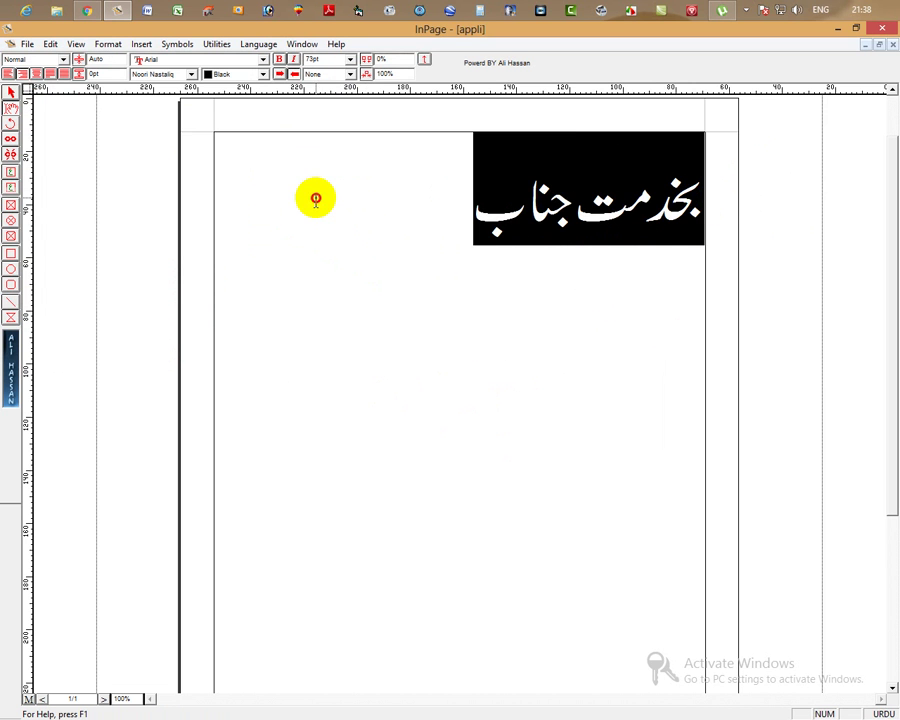
click(165, 152)
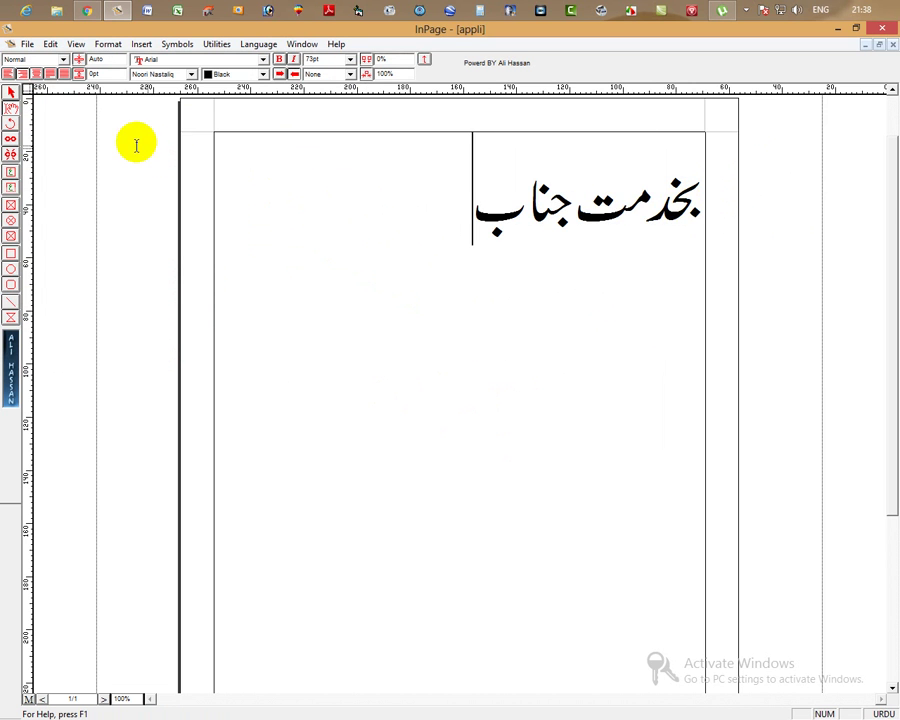
drag(675, 183, 309, 199)
drag(645, 175, 379, 214)
drag(470, 190, 747, 186)
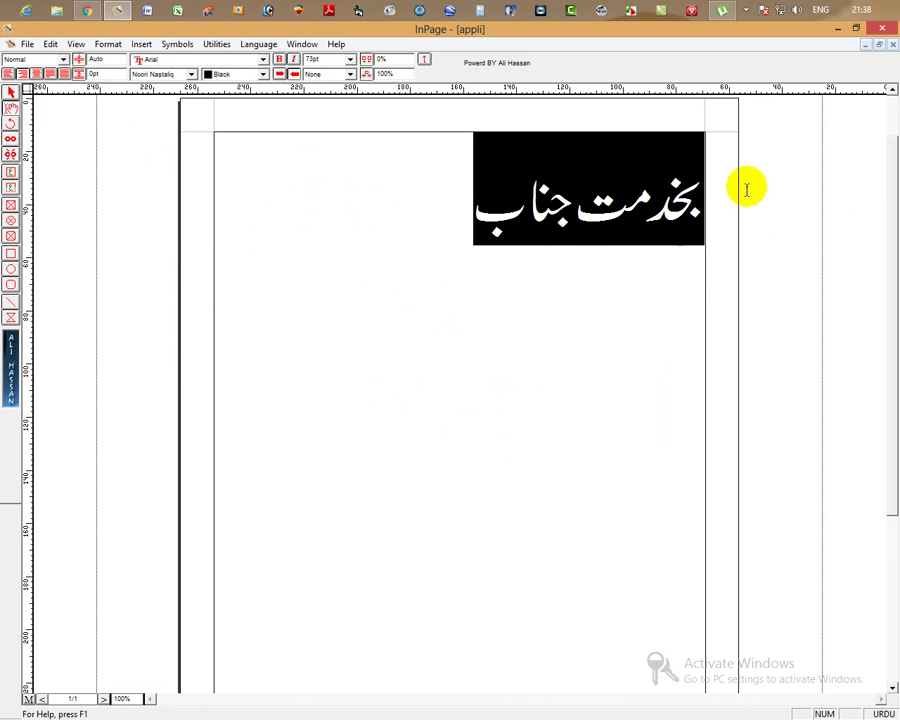
Try to collect the appli document for output by replacing the existing master file on the Desktop
click(29, 45)
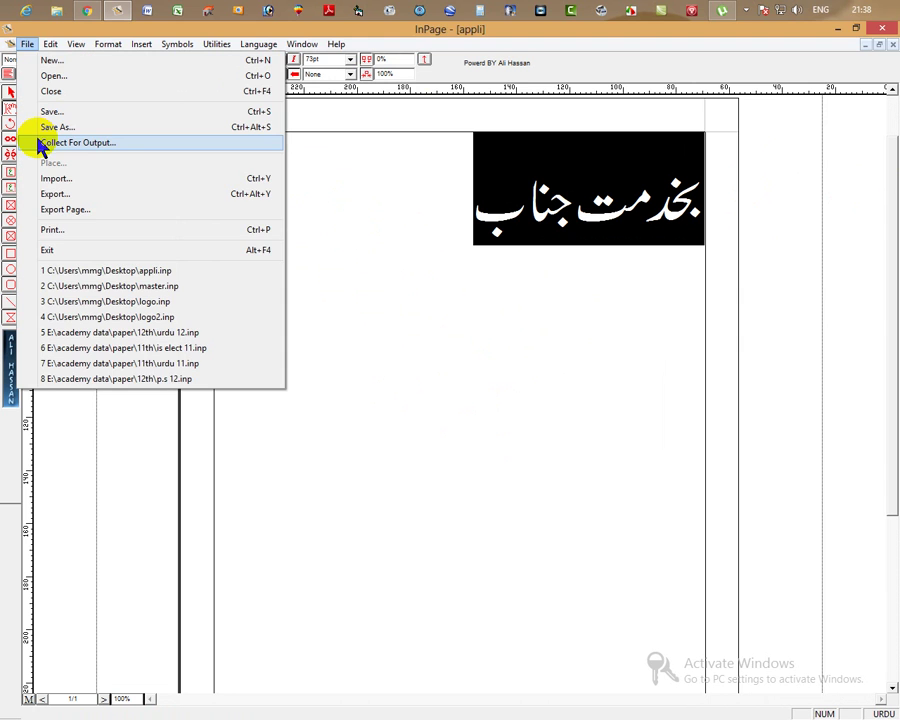
click(40, 142)
click(377, 385)
scroll(377, 390, down, 10)
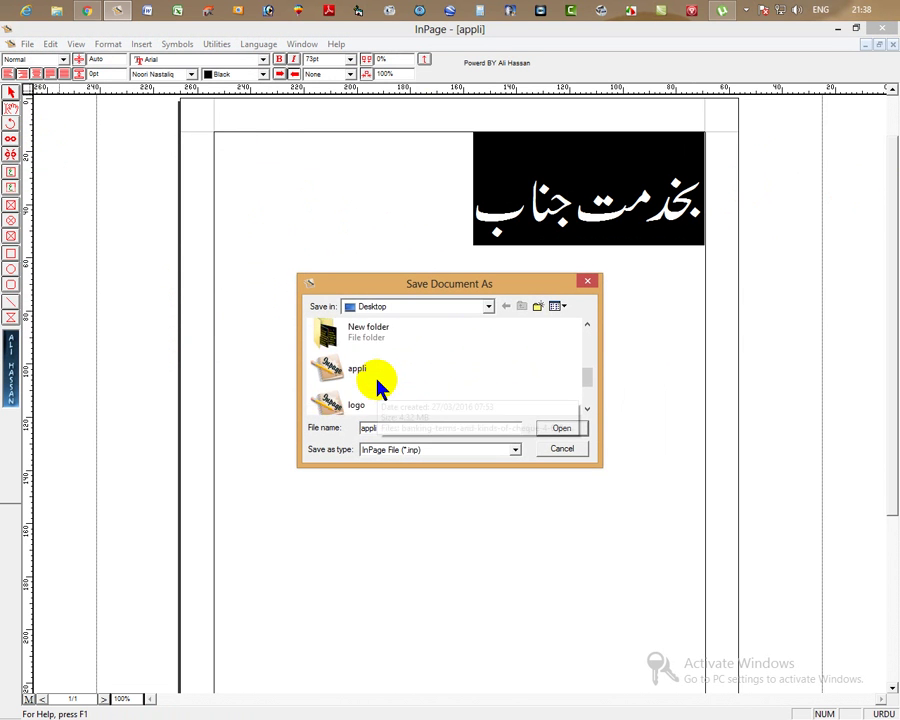
click(365, 400)
click(363, 372)
click(358, 396)
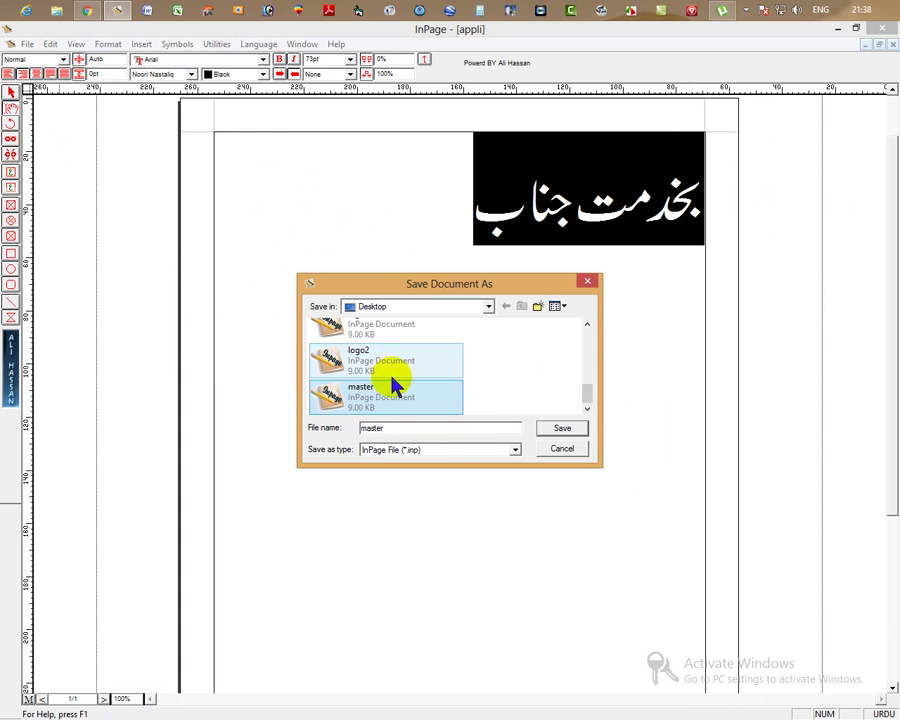
click(554, 430)
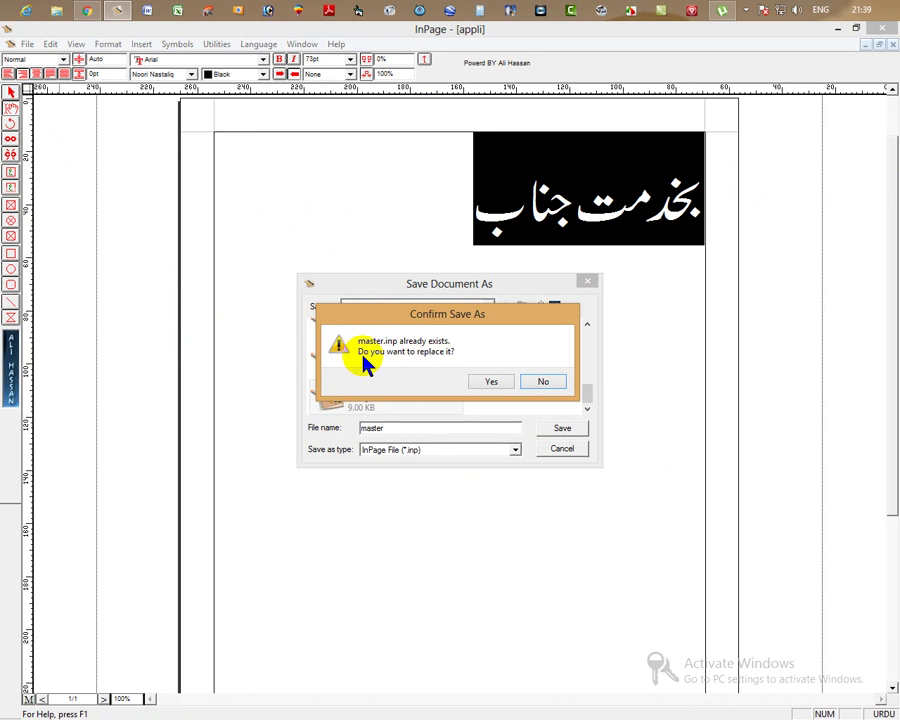
click(484, 386)
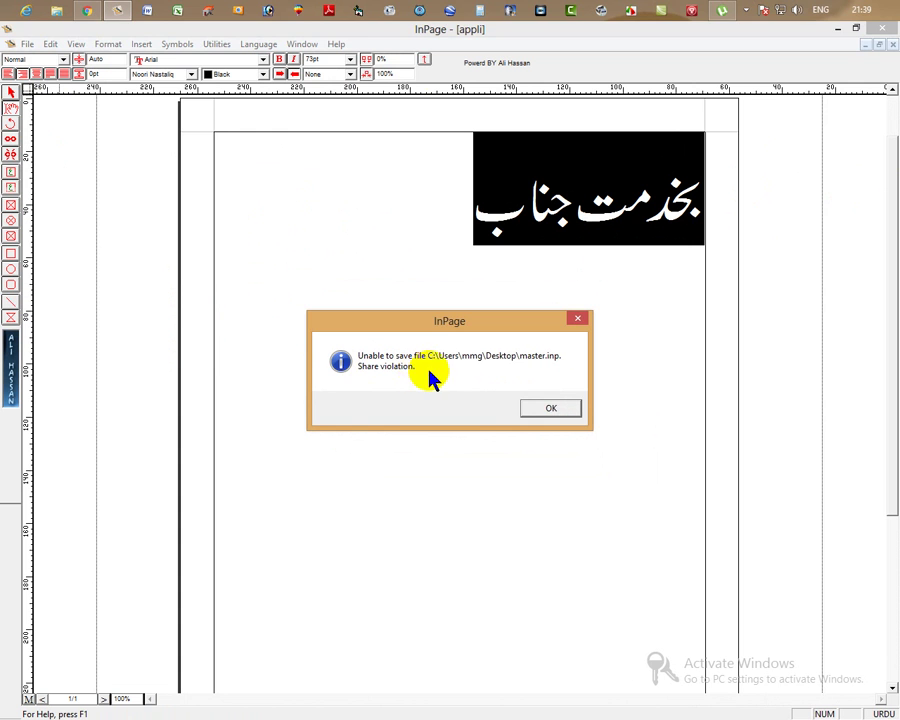
click(548, 409)
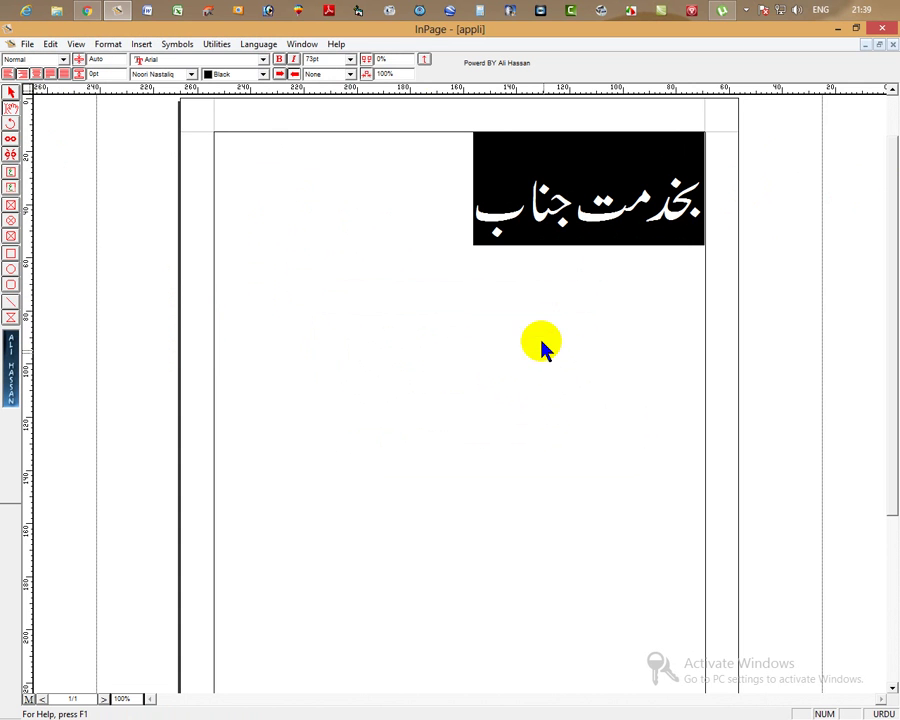
Close both open documents, appli and master
click(893, 45)
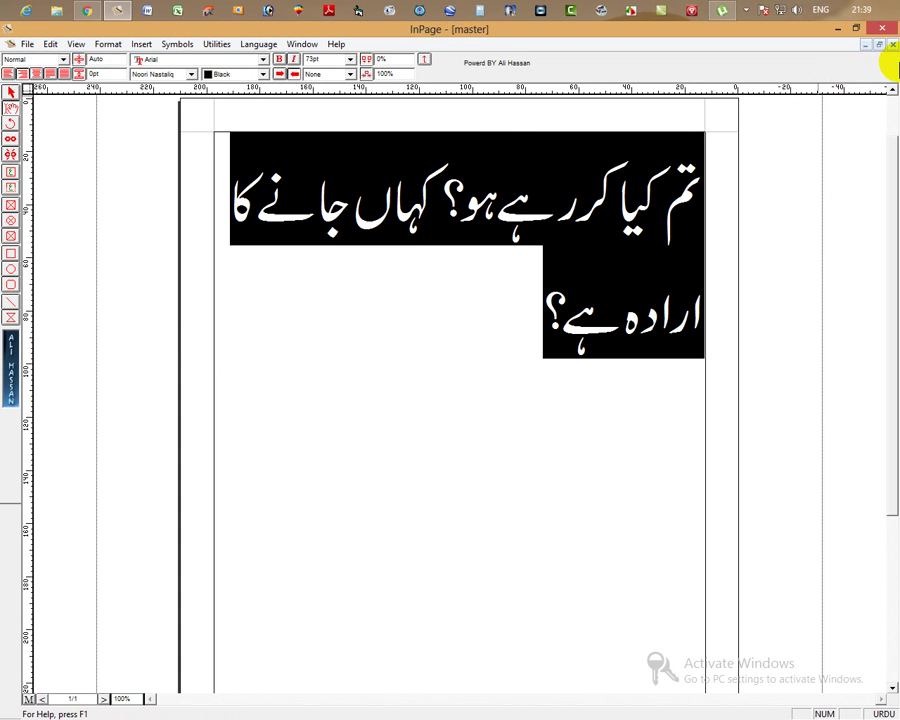
click(892, 45)
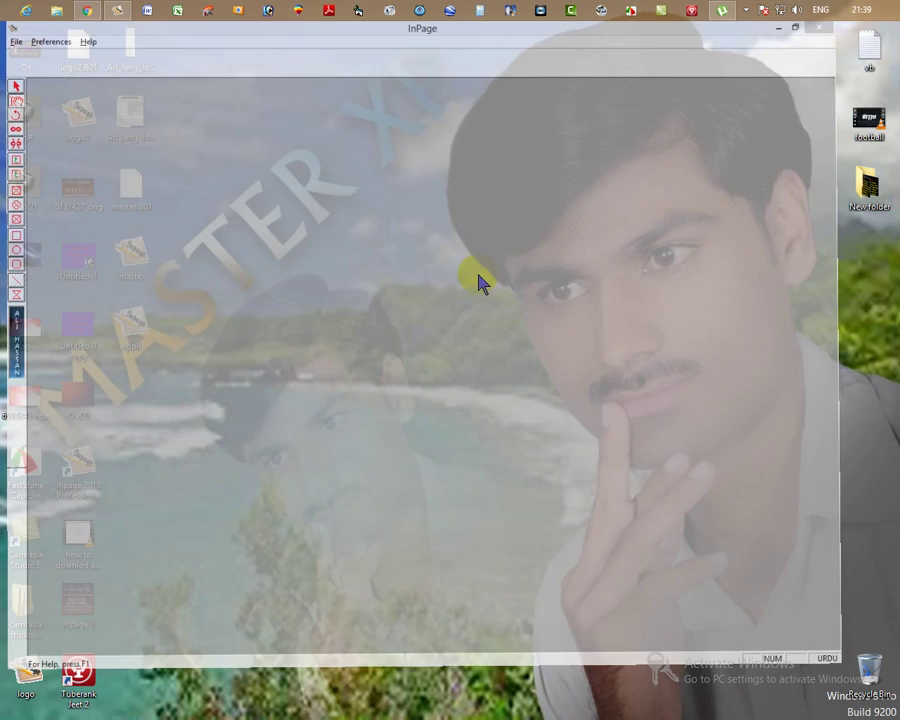
right_click(475, 278)
click(492, 312)
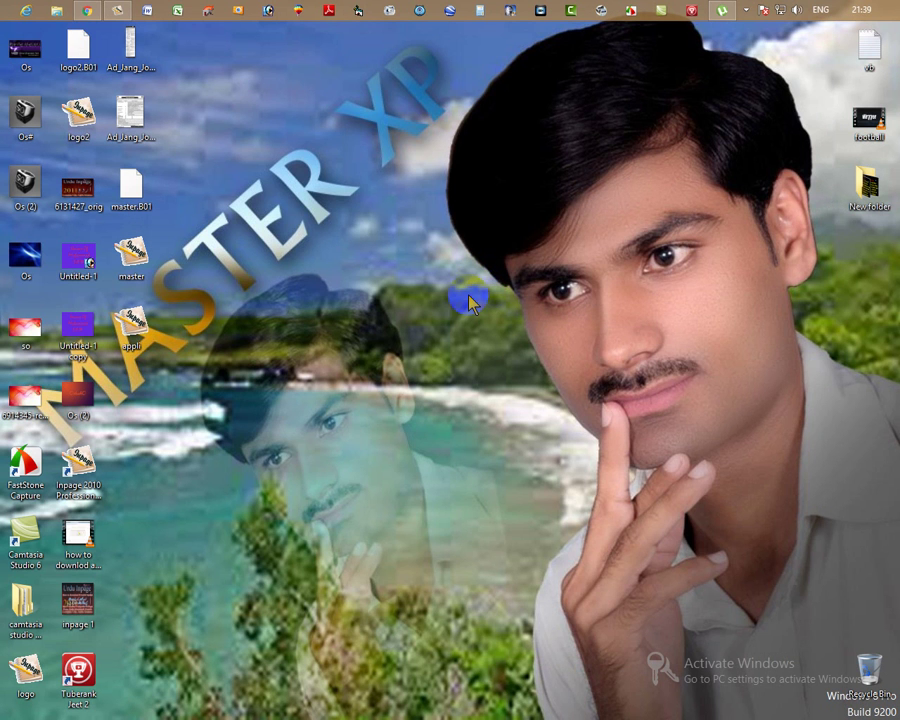
click(118, 10)
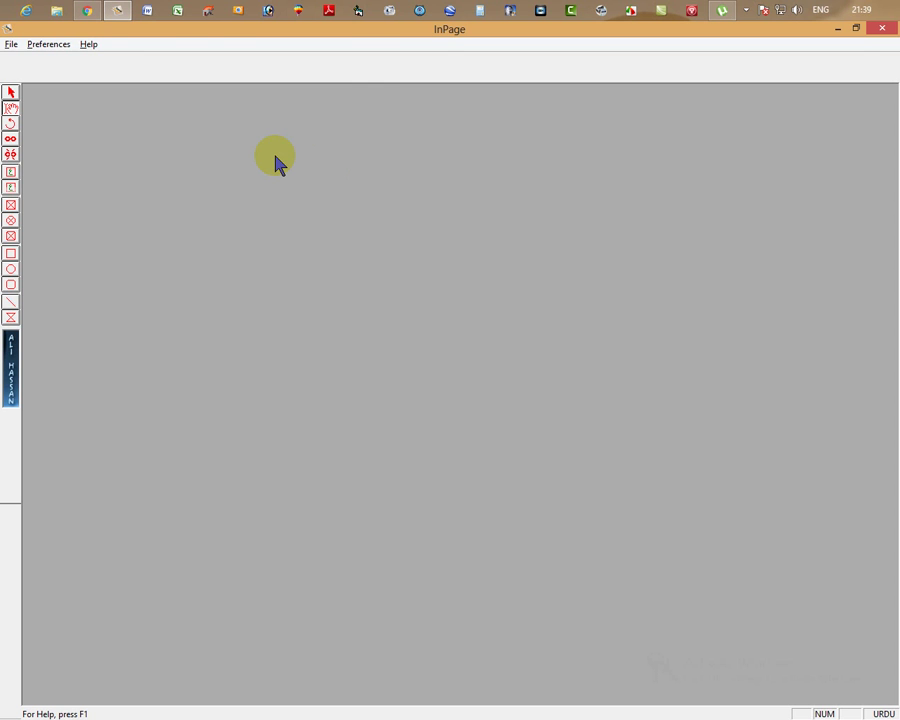
Open the master document from the Desktop again
key(ctrl+o)
scroll(392, 362, down, 5)
scroll(393, 361, up, 1)
scroll(368, 370, down, 1)
click(362, 410)
click(548, 430)
Examine the two lines of Urdu text on the master document's page
click(511, 305)
drag(559, 297, 788, 204)
click(458, 326)
drag(458, 326, 700, 190)
click(436, 322)
drag(436, 322, 700, 184)
click(511, 303)
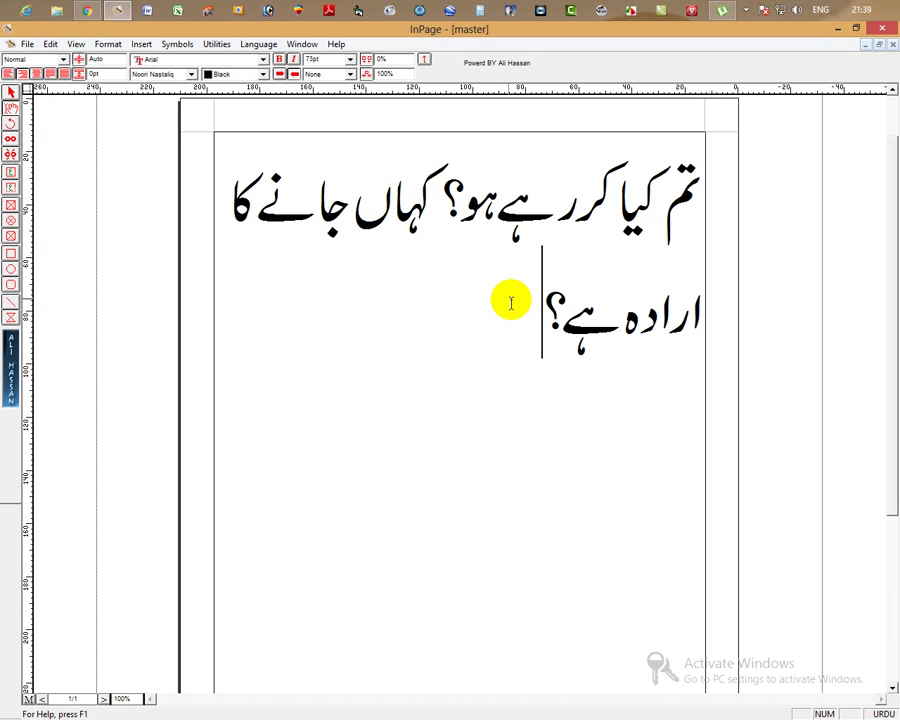
drag(508, 315, 566, 239)
click(406, 285)
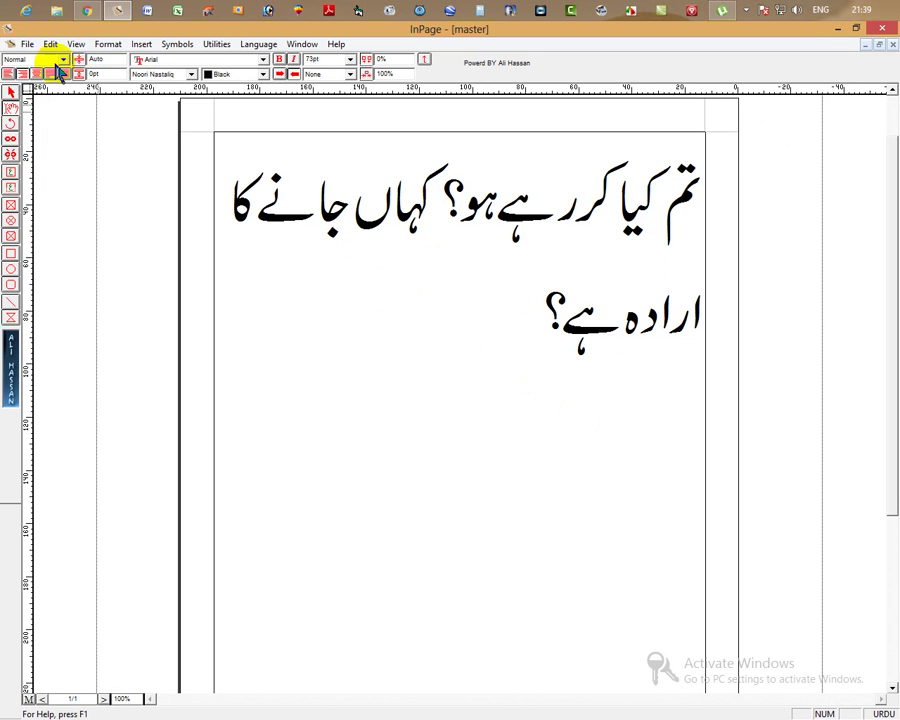
Collect the master document for output, replacing the existing appli file on the Desktop
click(26, 44)
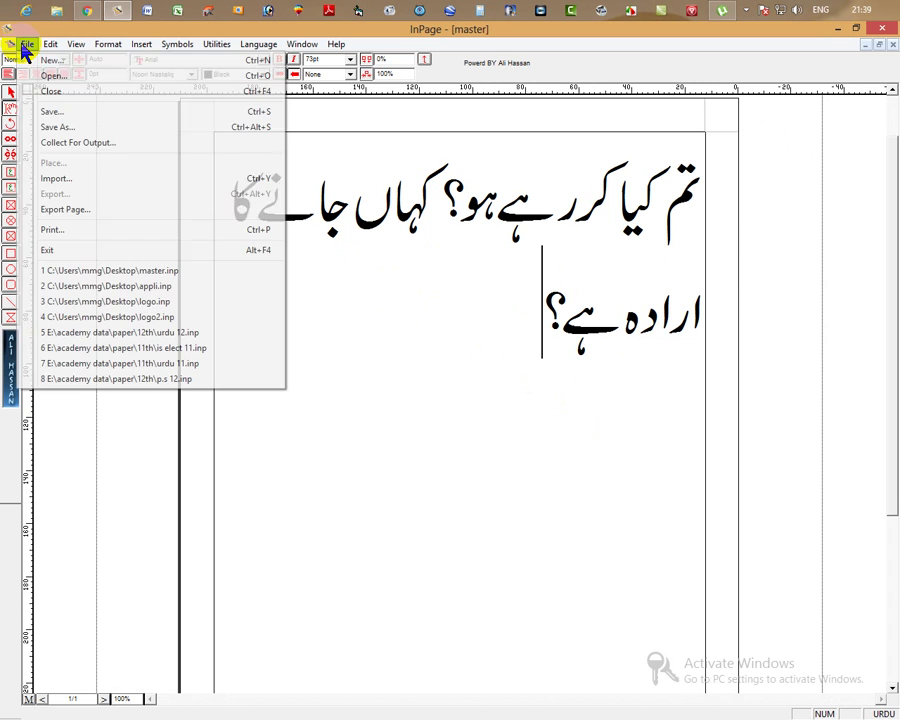
click(40, 143)
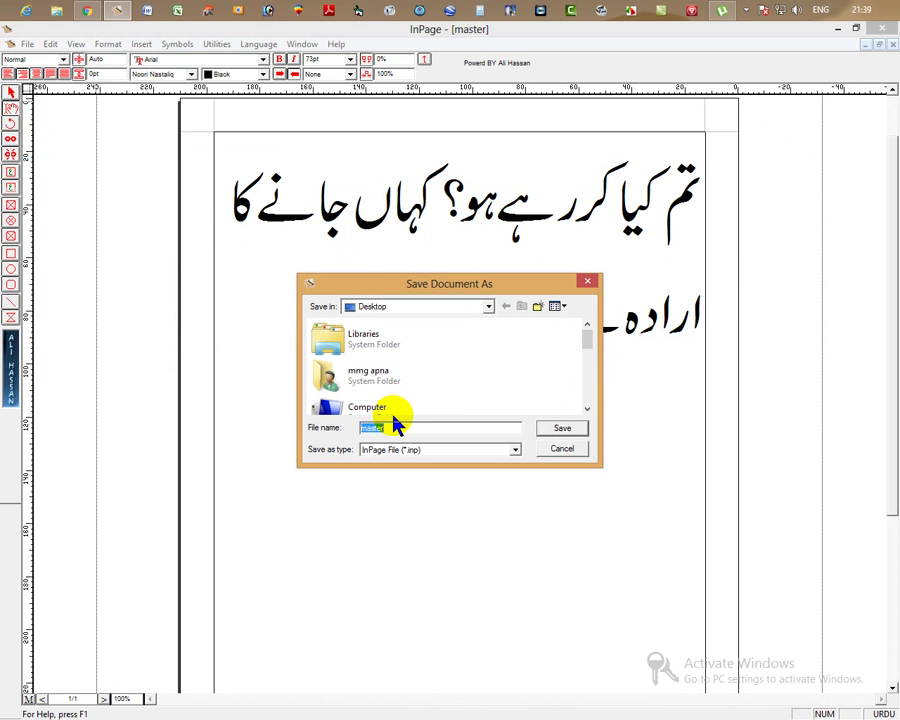
click(390, 406)
scroll(390, 400, down, 5)
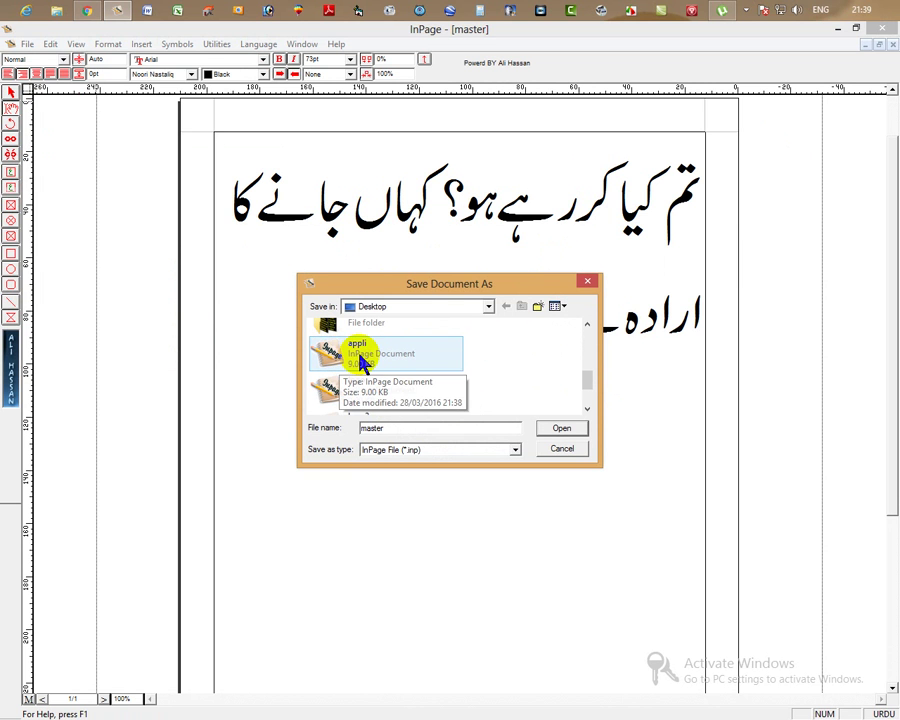
click(365, 362)
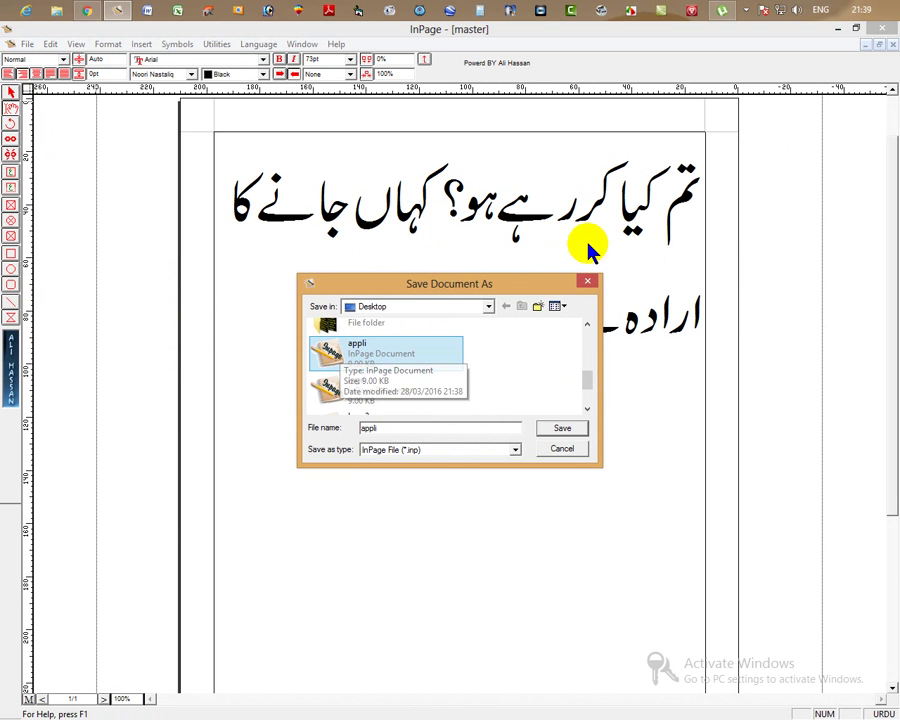
click(565, 429)
click(503, 388)
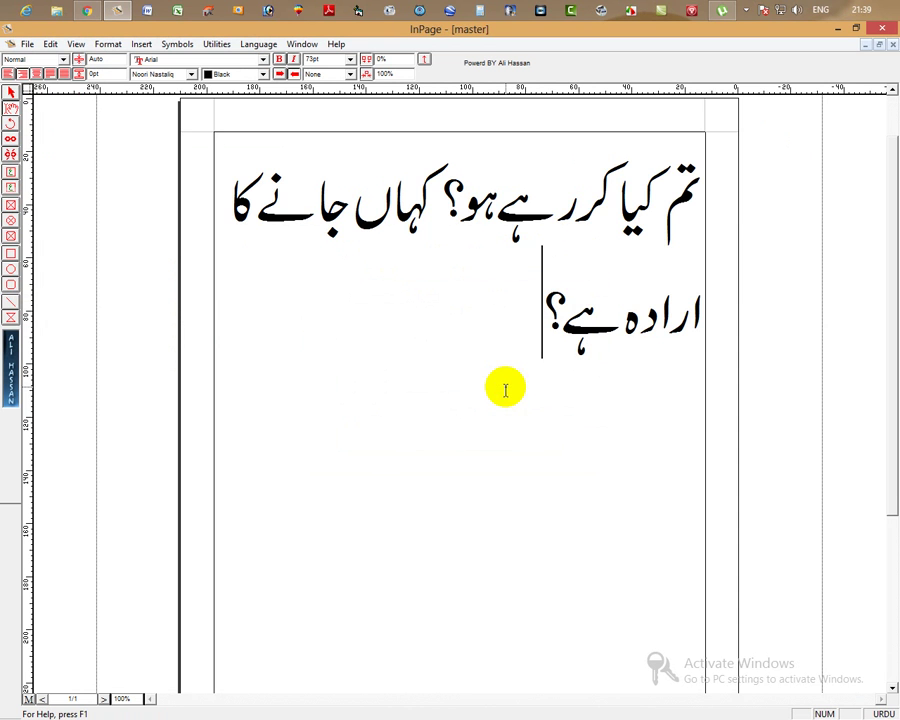
Close the master document and open the appli document from the Desktop
key(ctrl+a)
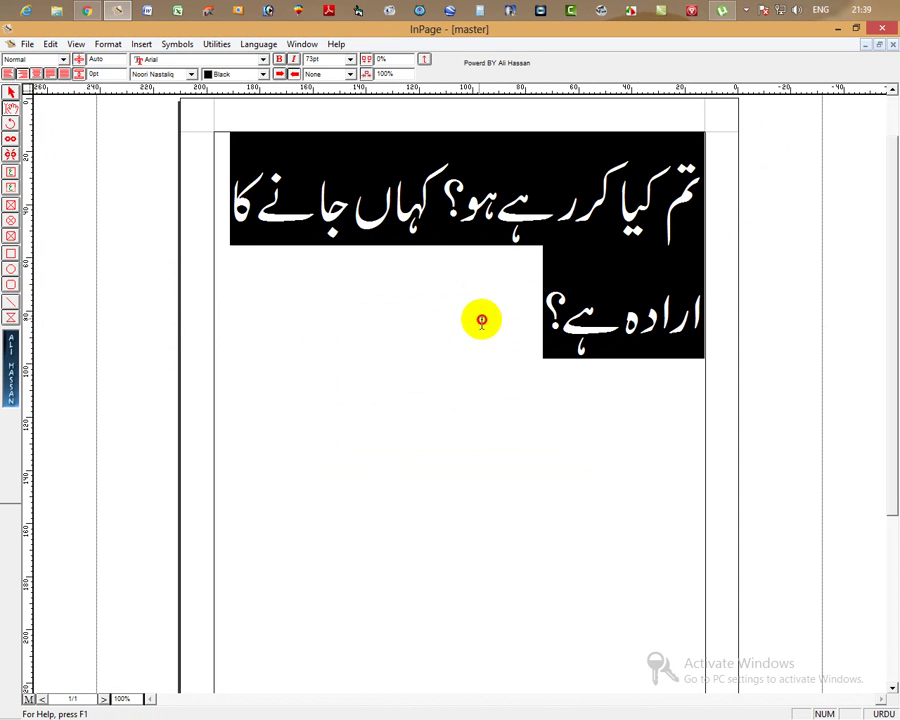
click(890, 45)
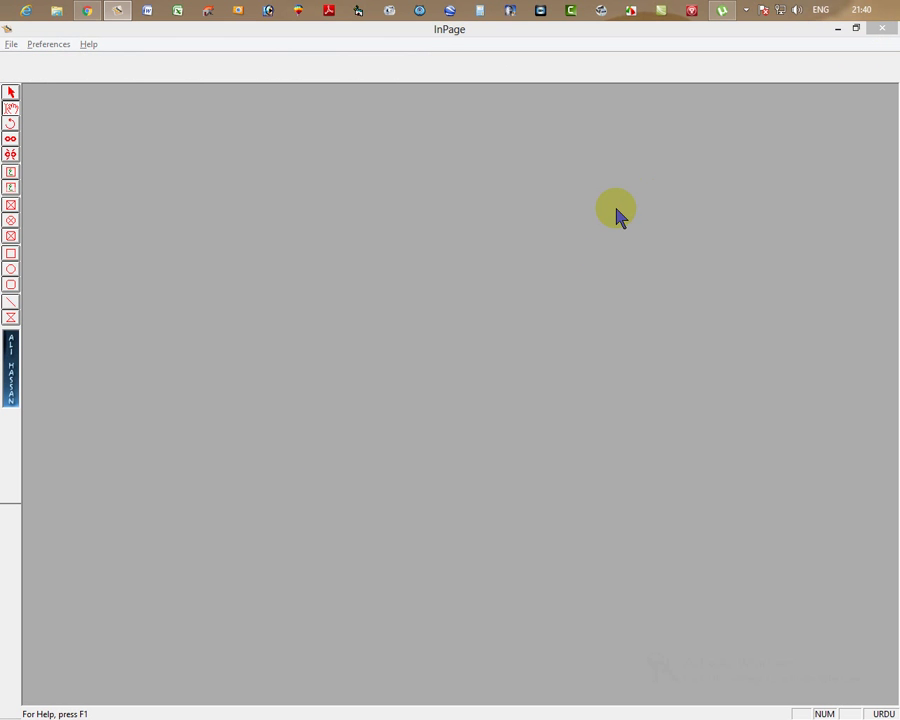
key(ctrl+o)
scroll(428, 361, down, 4)
click(356, 400)
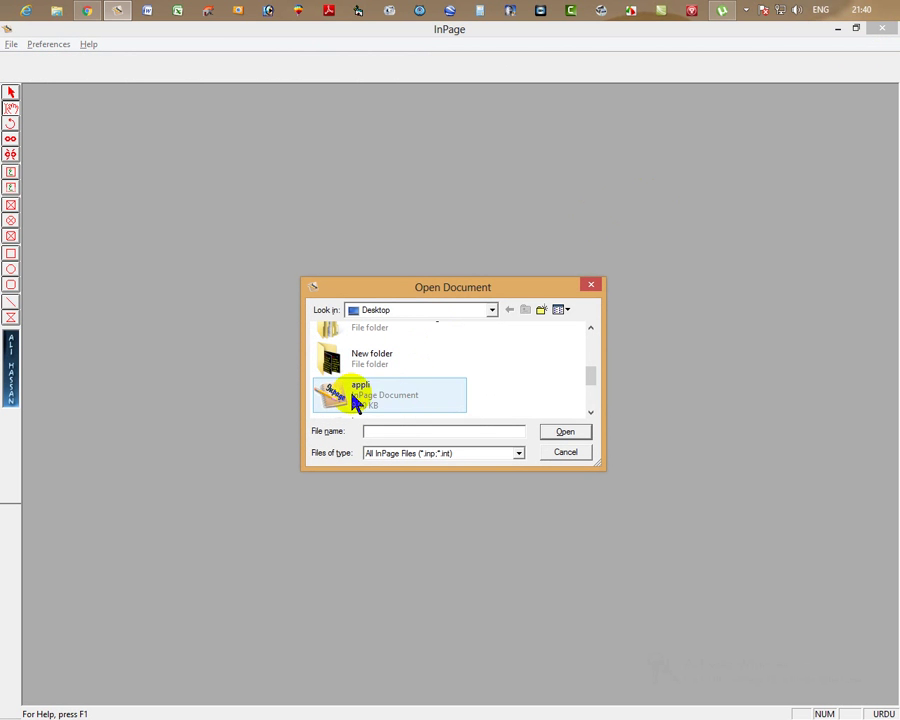
click(558, 438)
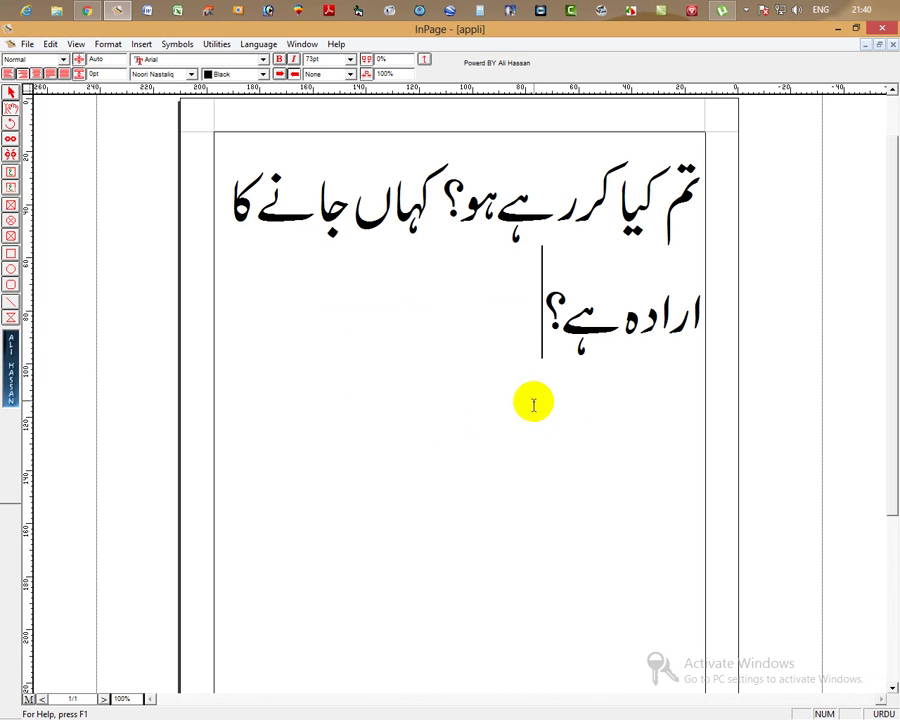
Examine the two lines of Urdu text on the appli document's page by highlighting them
drag(422, 324, 757, 195)
click(472, 342)
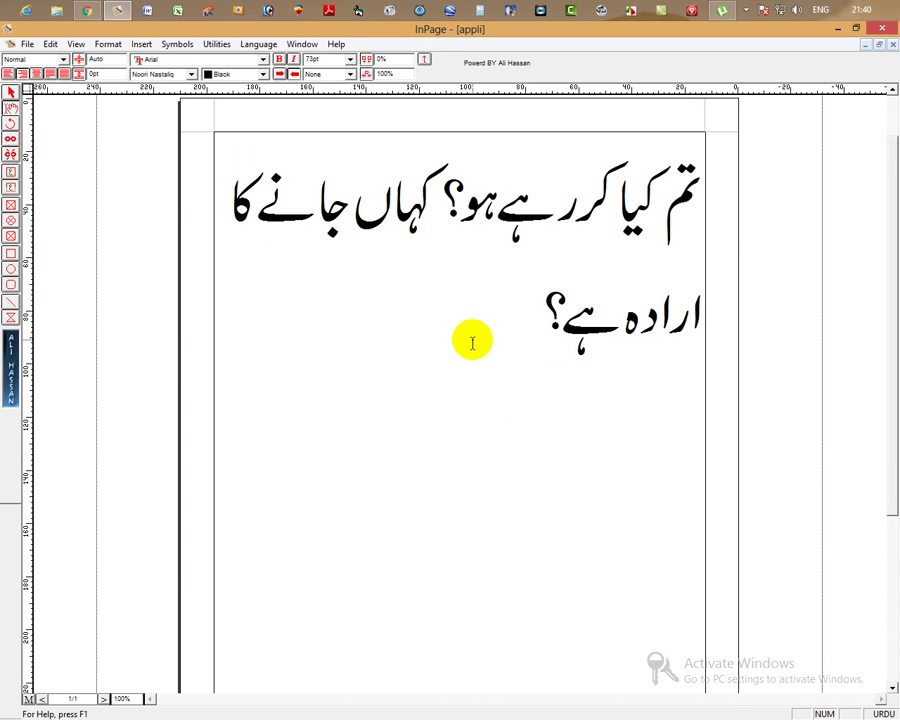
drag(500, 316, 713, 185)
click(451, 336)
drag(451, 336, 707, 185)
click(444, 337)
drag(444, 337, 703, 215)
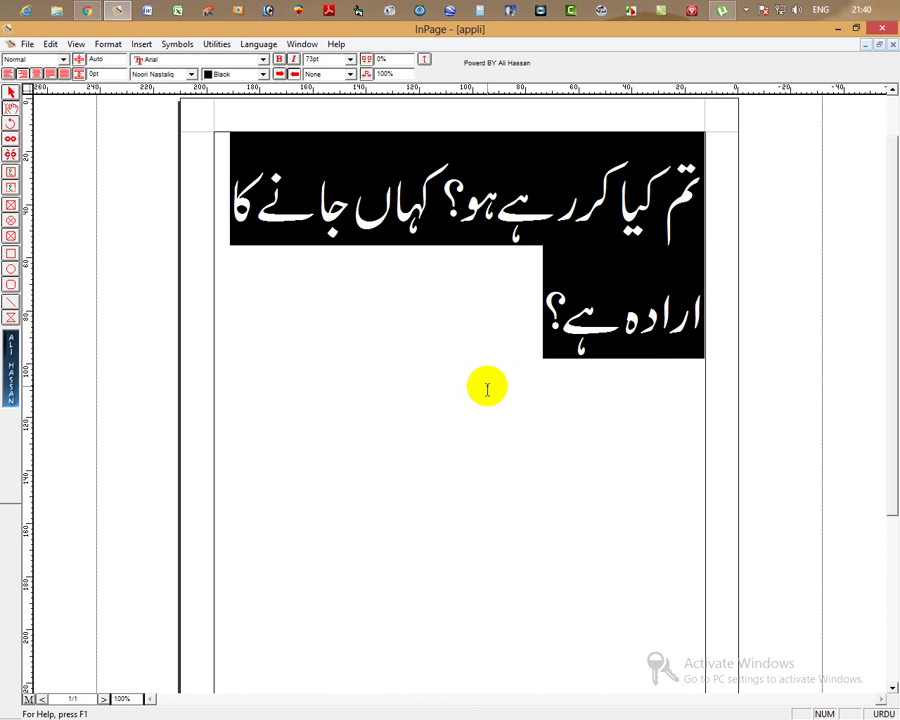
click(443, 335)
drag(446, 330, 746, 214)
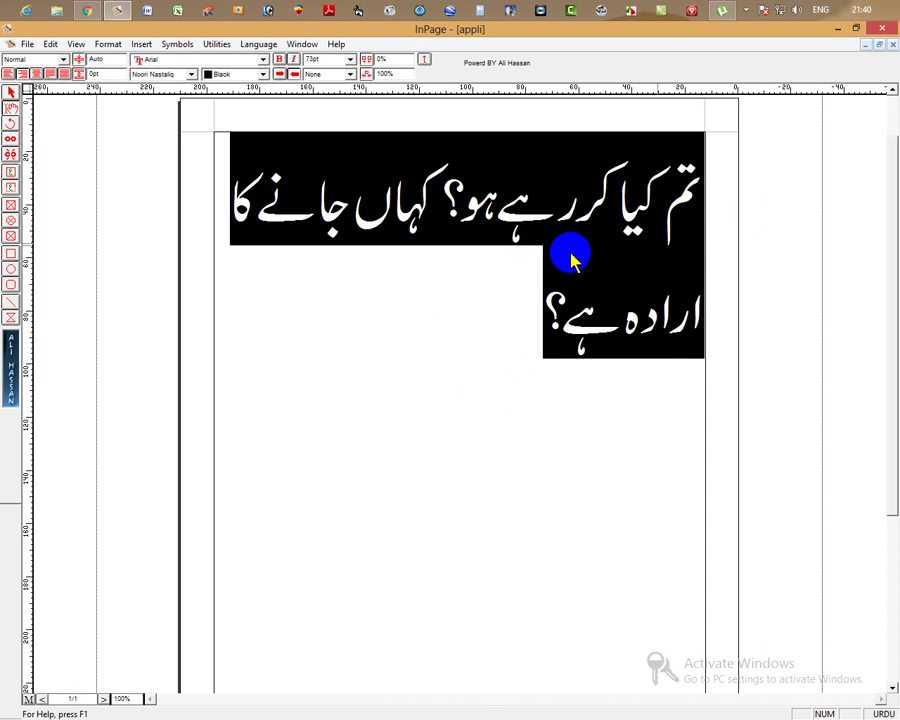
click(506, 300)
drag(506, 300, 700, 214)
click(512, 298)
drag(512, 298, 699, 197)
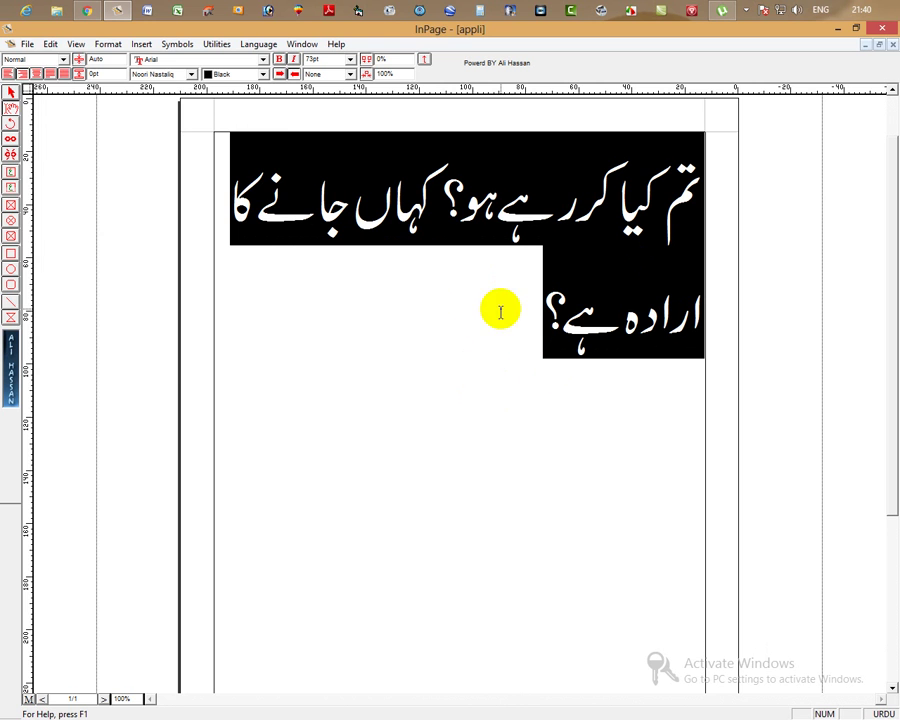
Review the Export Page settings for appli, including file name, export range and scaling, without exporting
click(29, 46)
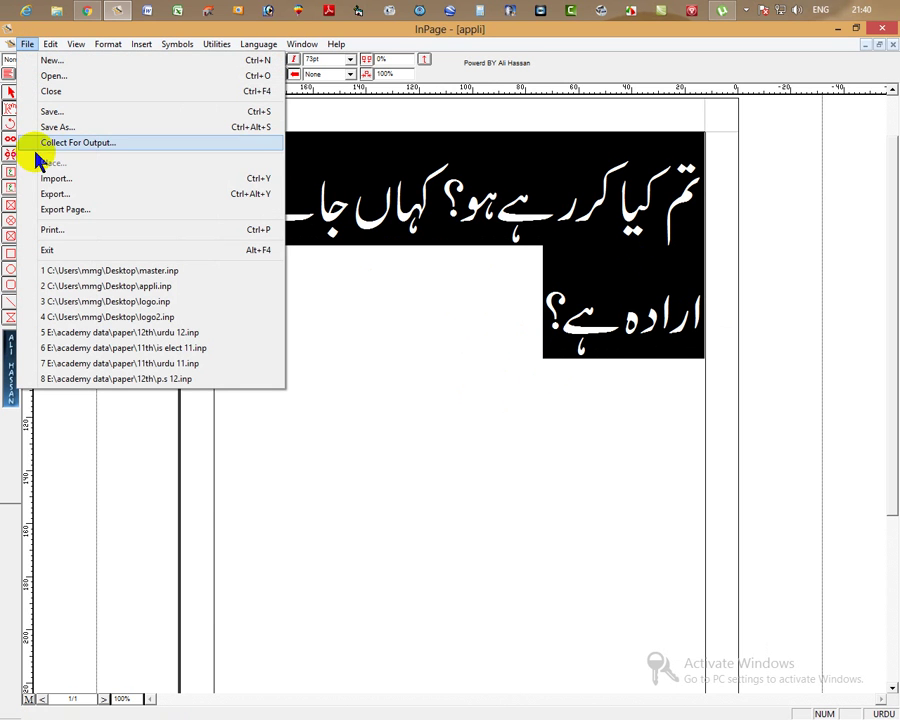
click(367, 360)
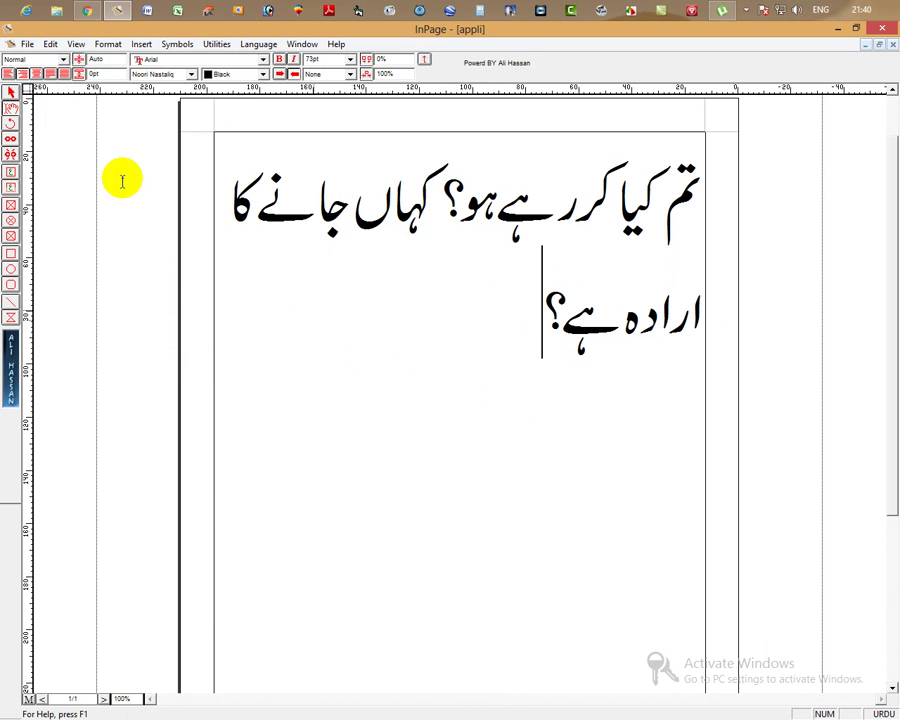
click(29, 44)
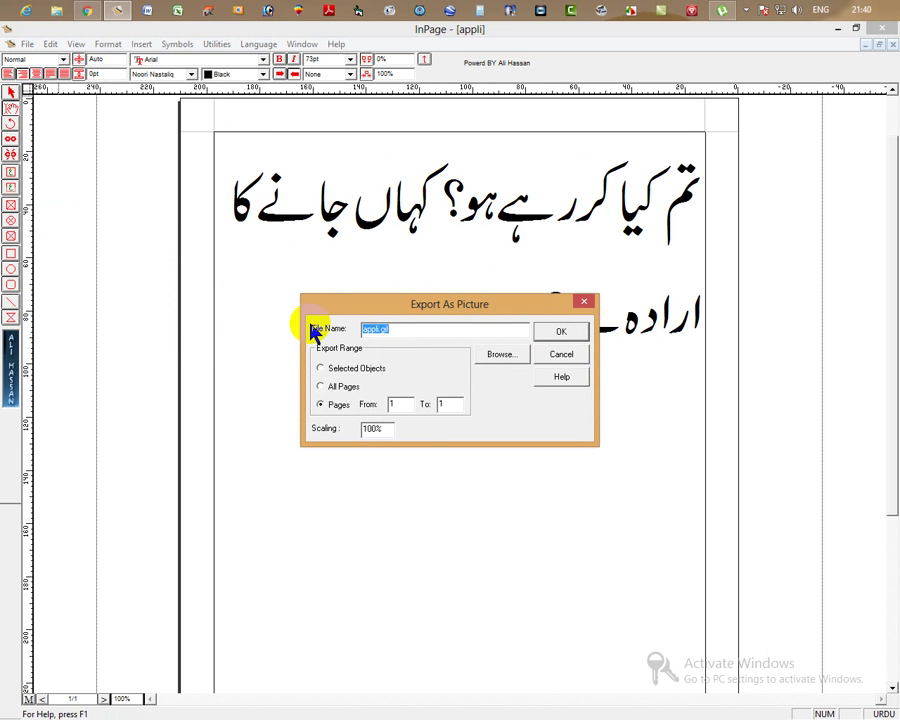
click(563, 356)
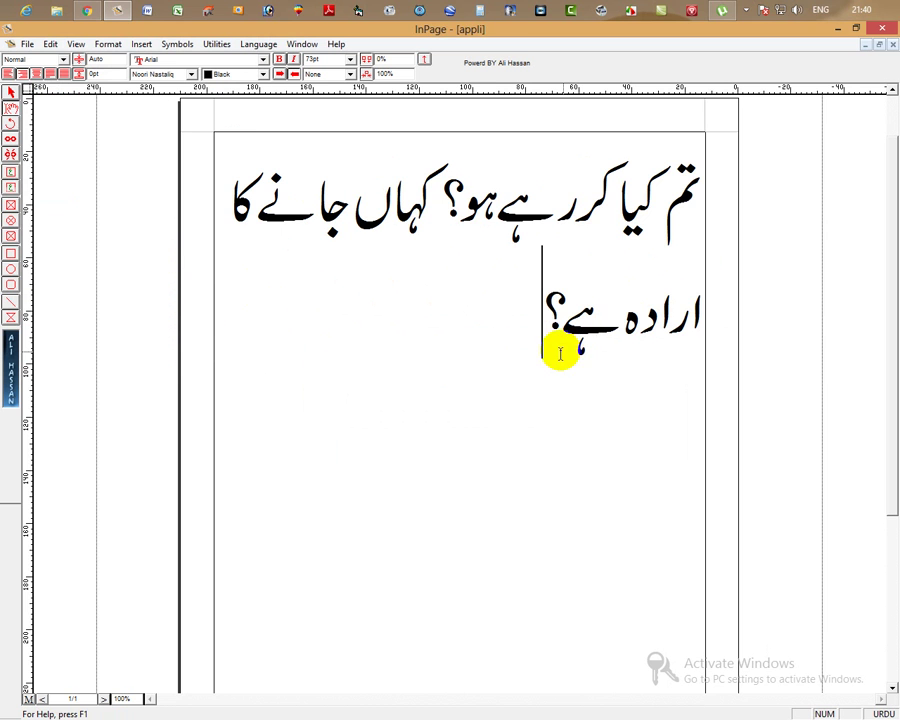
Highlight both lines of Urdu text in appli repeatedly to examine what the page contains
drag(532, 301, 732, 195)
click(450, 335)
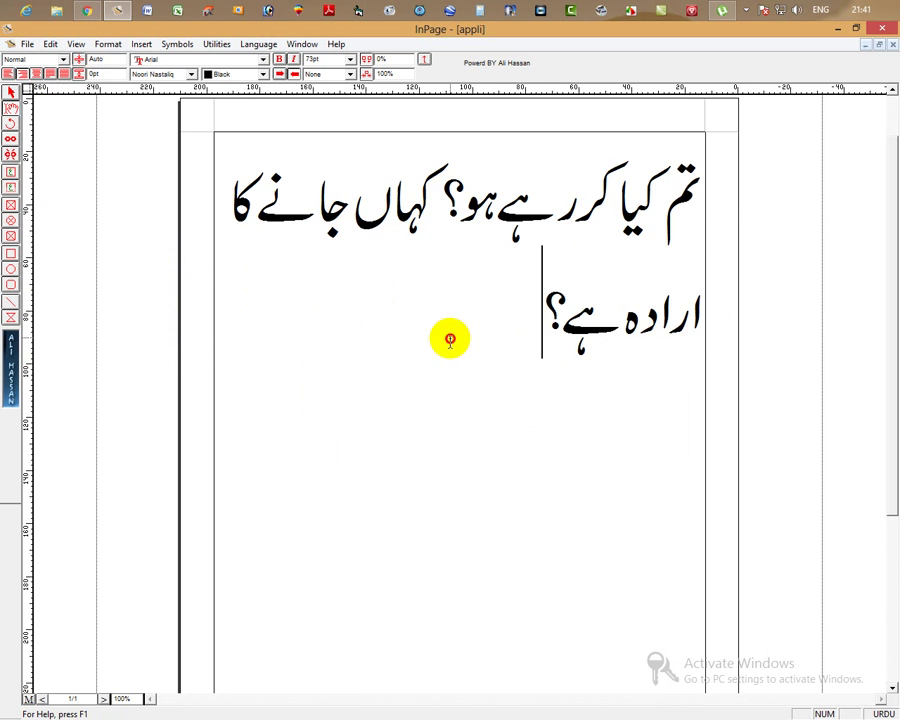
drag(450, 335, 699, 227)
click(510, 306)
drag(510, 306, 700, 200)
drag(492, 318, 711, 203)
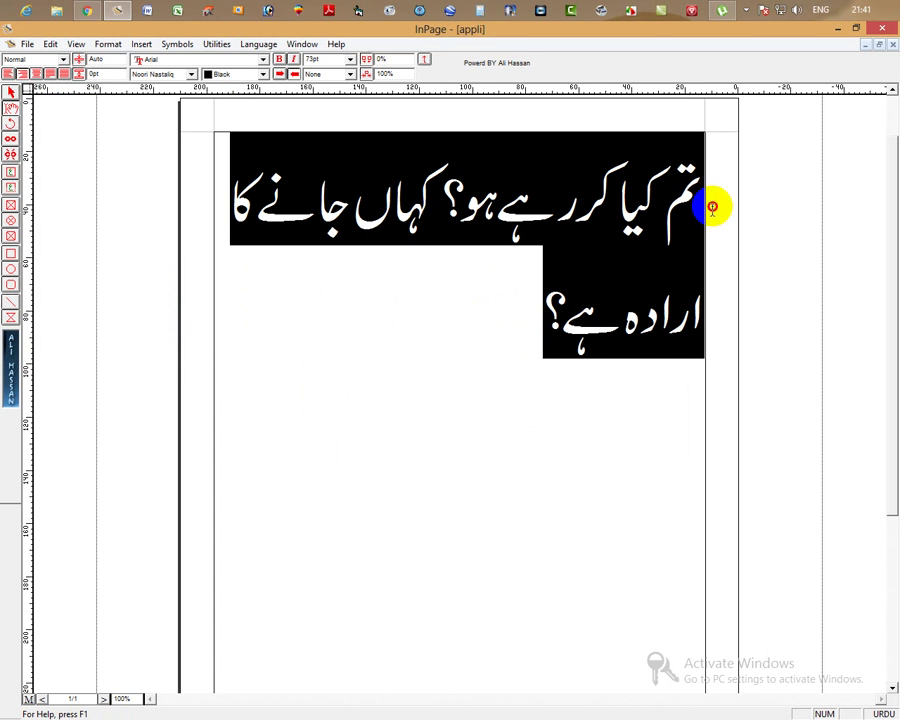
click(492, 322)
drag(492, 322, 707, 203)
click(490, 322)
drag(490, 322, 694, 213)
click(434, 307)
Review appli's print range and the Manual Tiled and Normal print styles, and cancel without printing
click(30, 45)
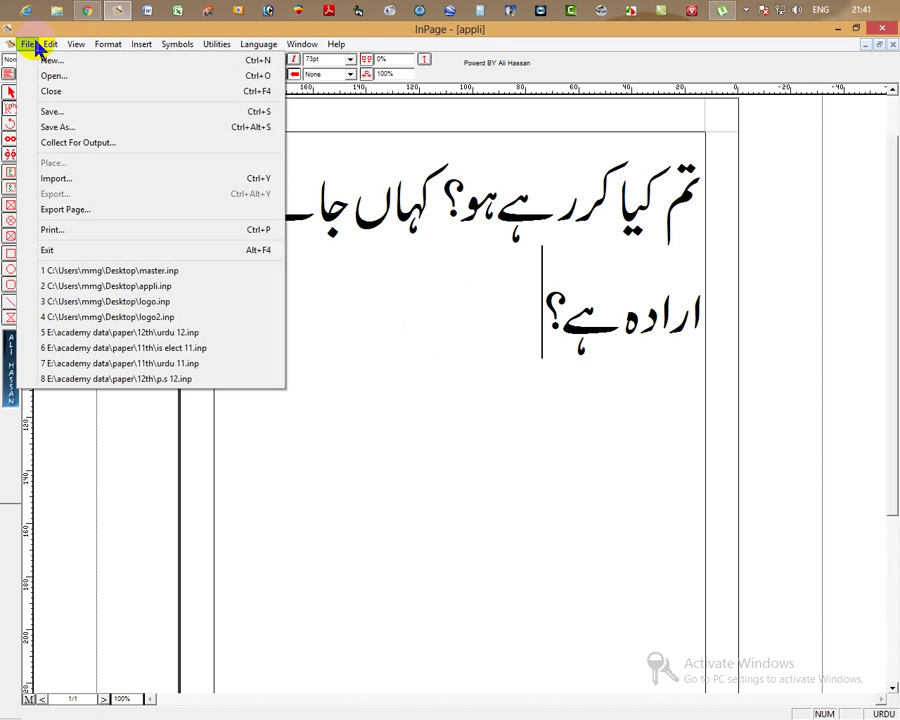
click(50, 231)
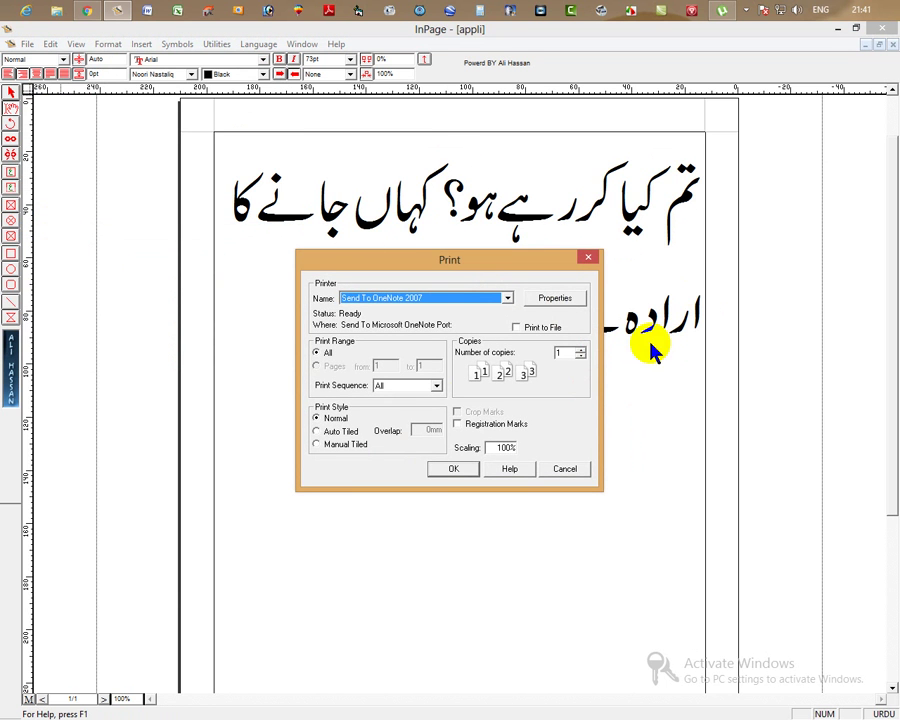
drag(500, 262, 515, 218)
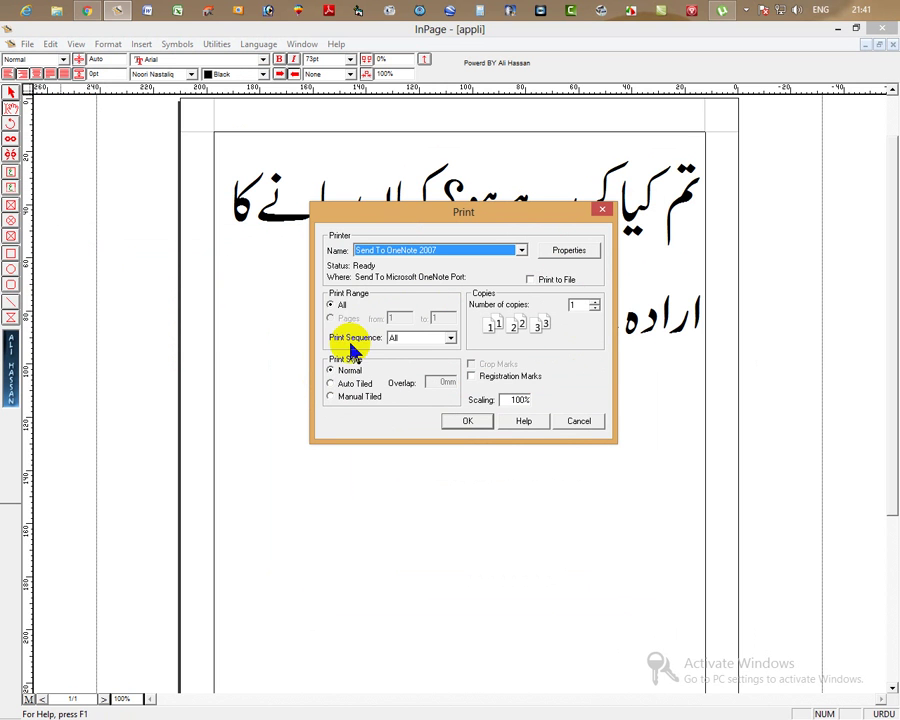
click(336, 304)
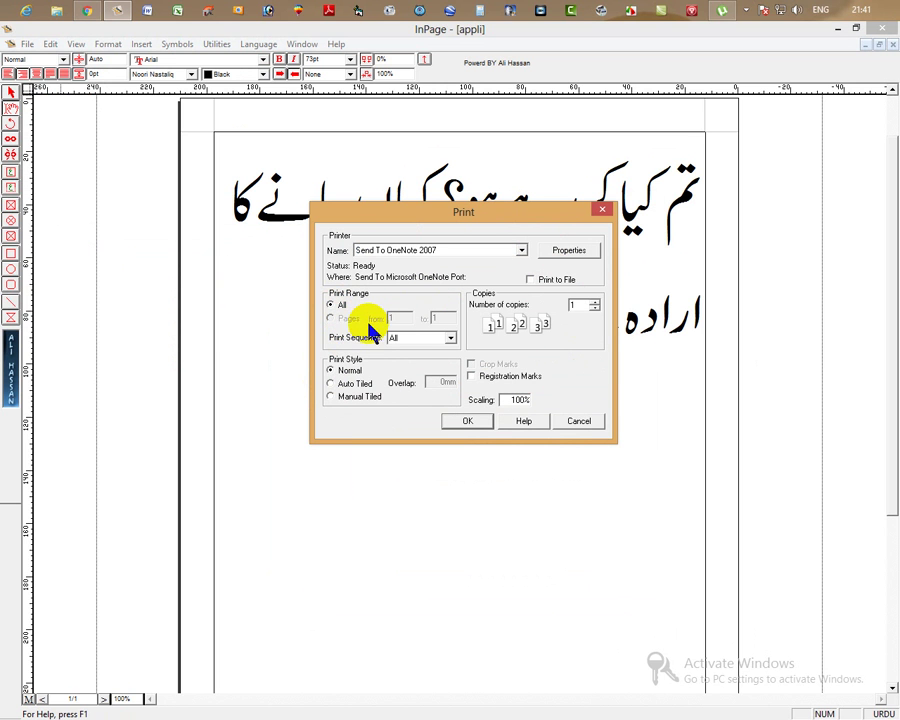
click(330, 397)
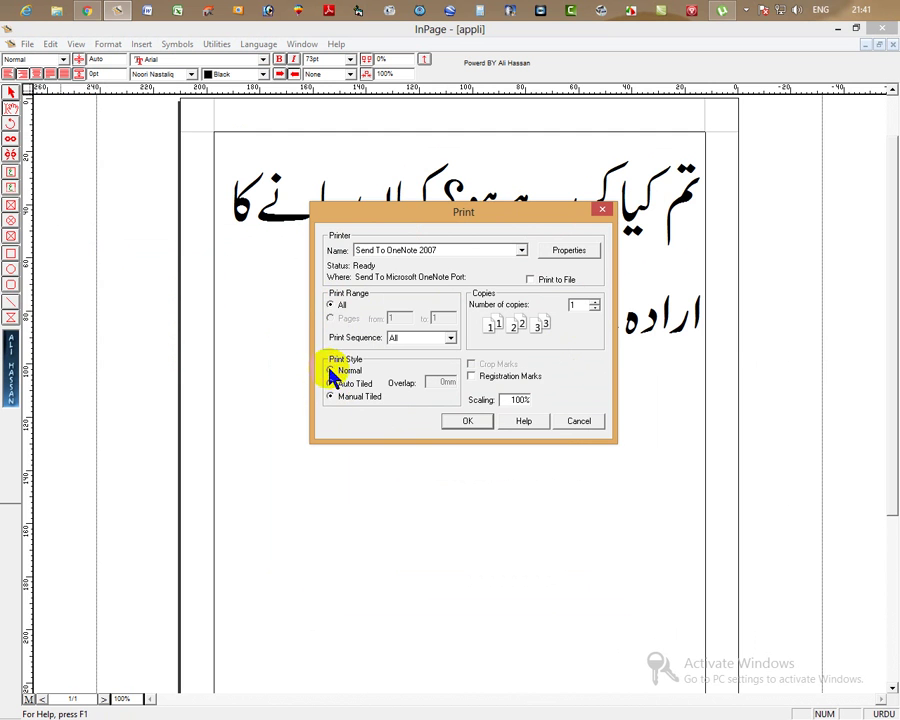
click(331, 370)
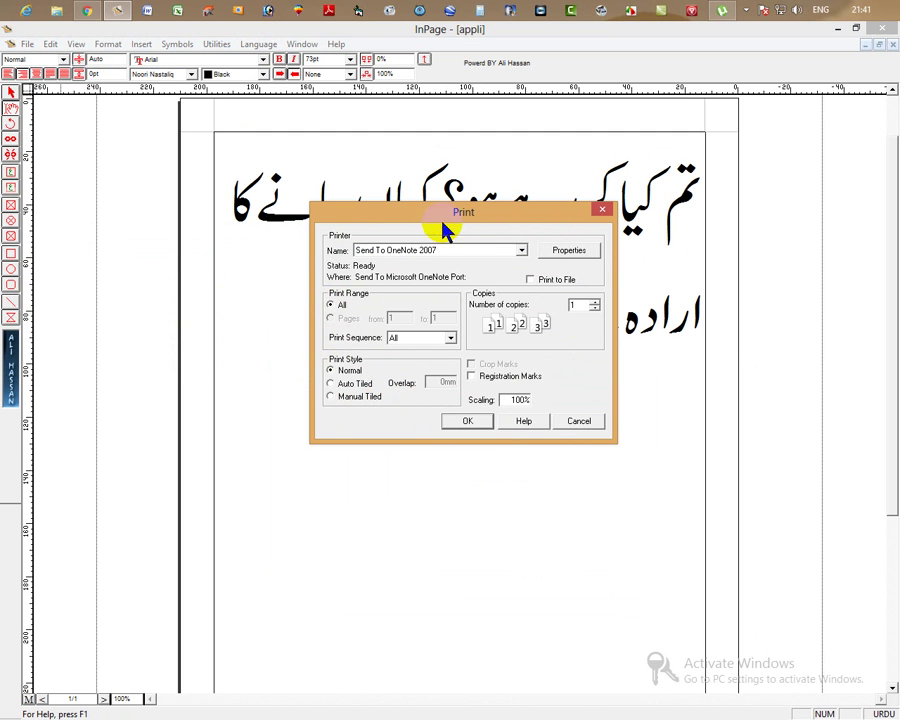
drag(445, 216, 465, 201)
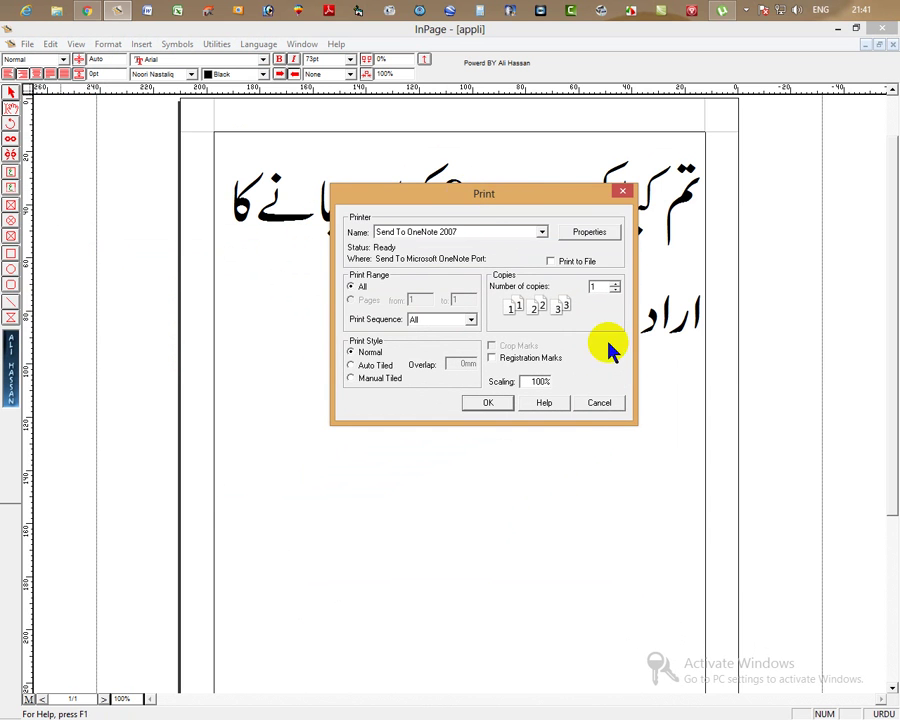
click(601, 405)
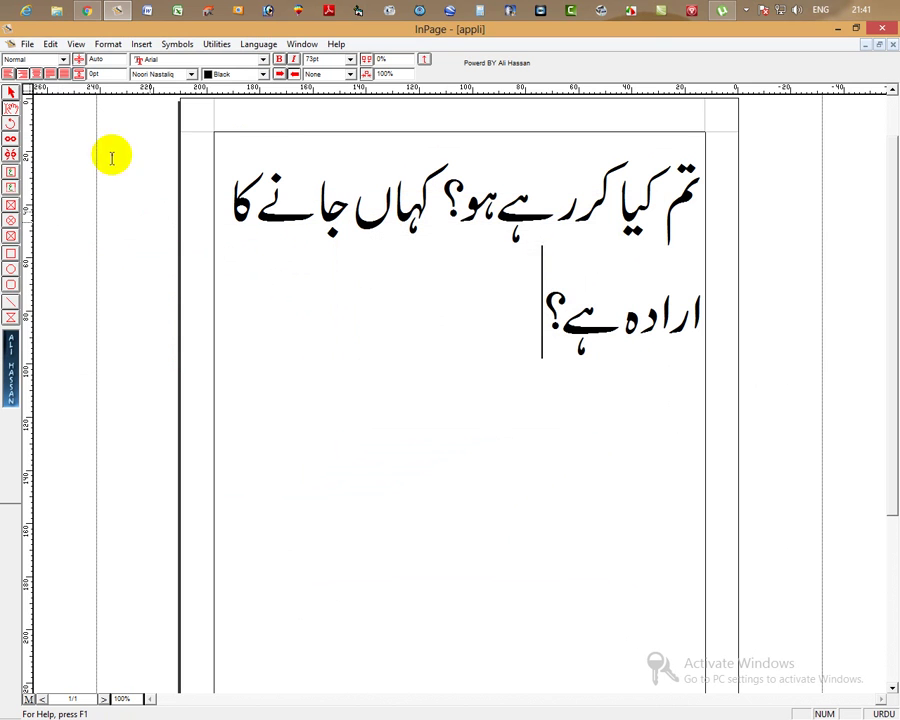
Close the appli document and create a new blank document
click(28, 44)
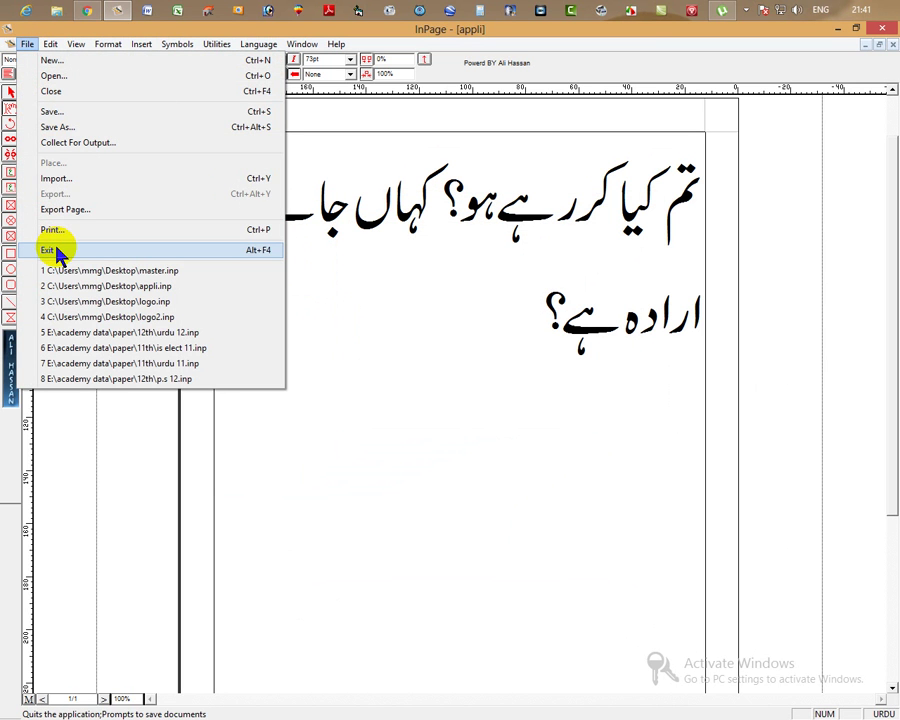
click(70, 92)
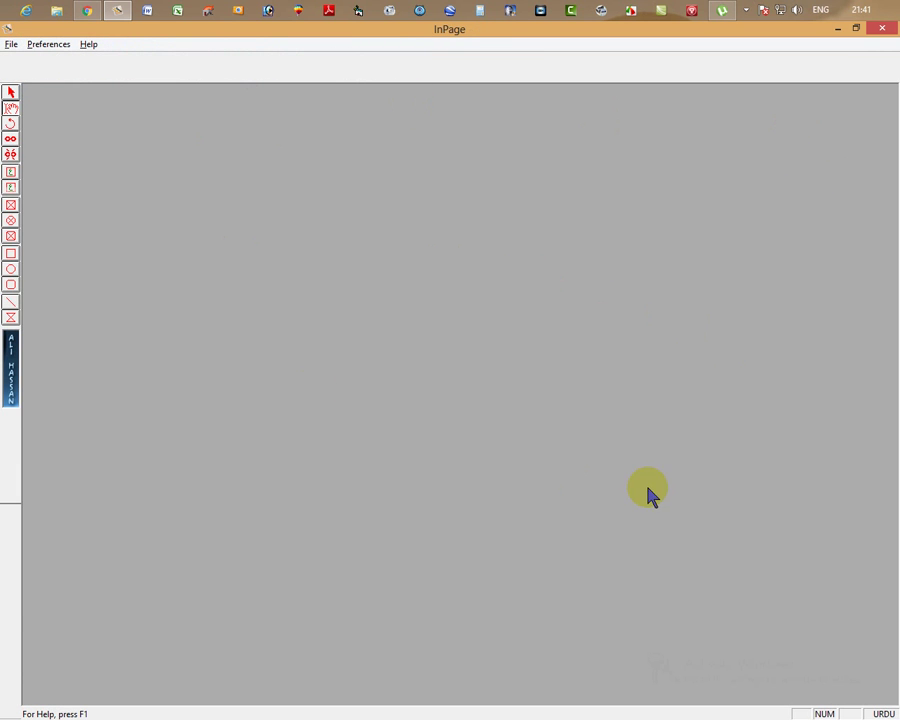
key(ctrl+n)
Exit InPage and refresh the Windows desktop
click(27, 44)
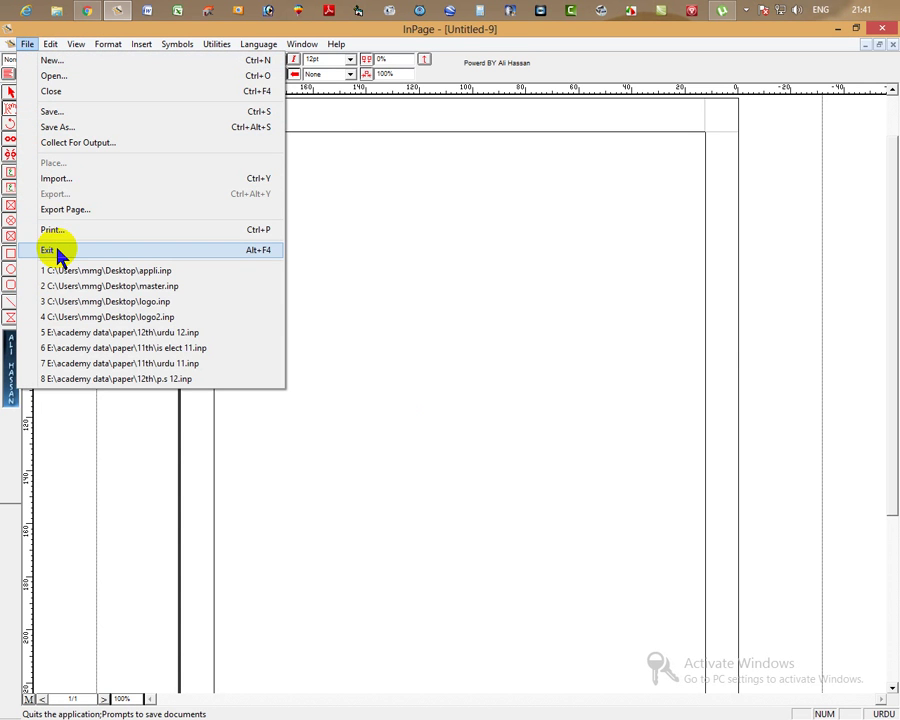
click(57, 252)
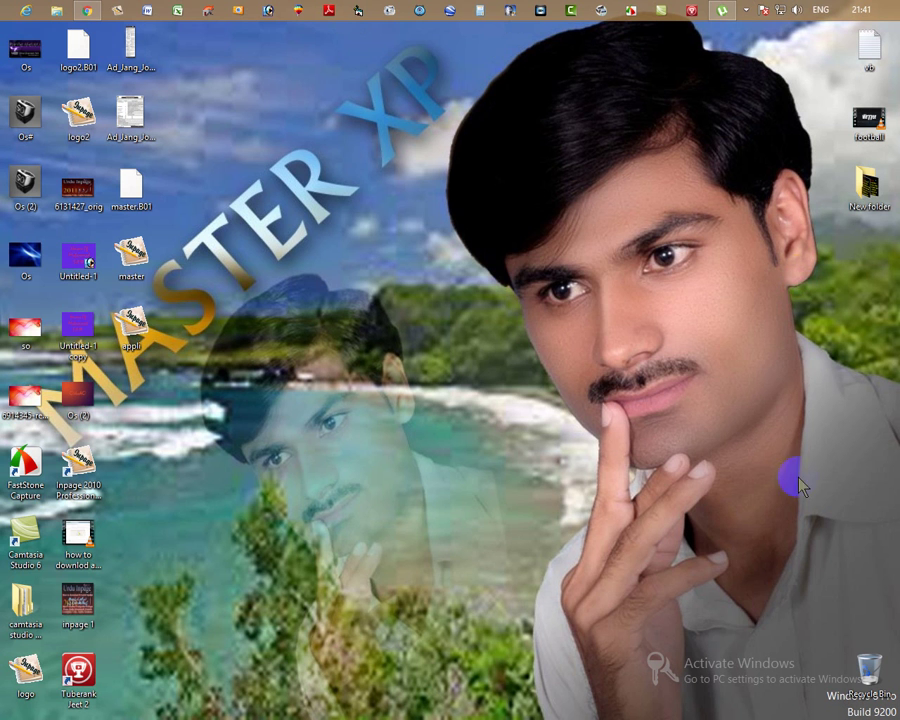
right_click(468, 235)
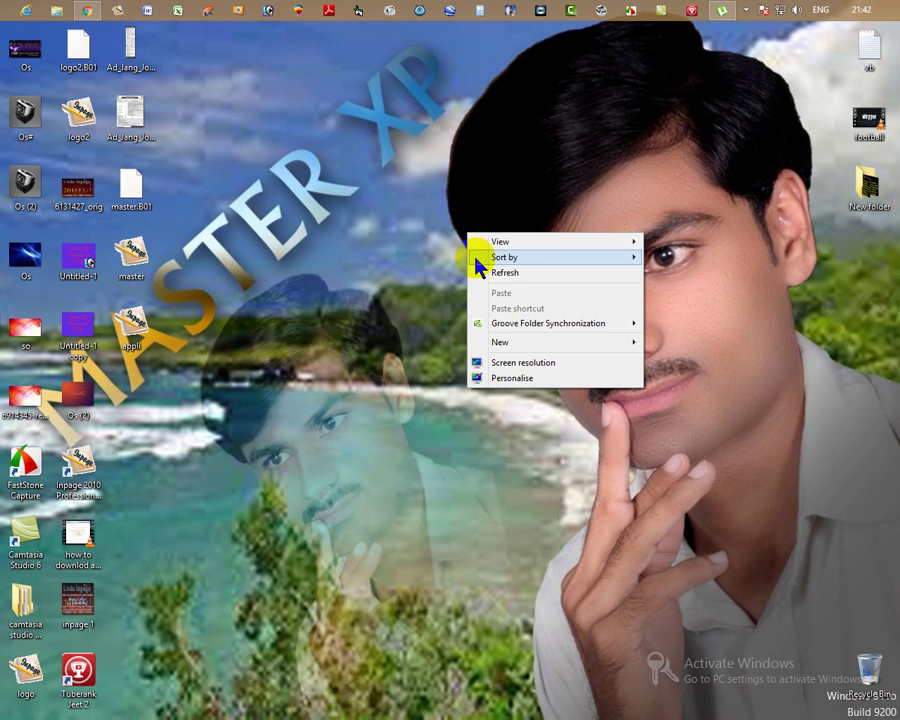
click(480, 272)
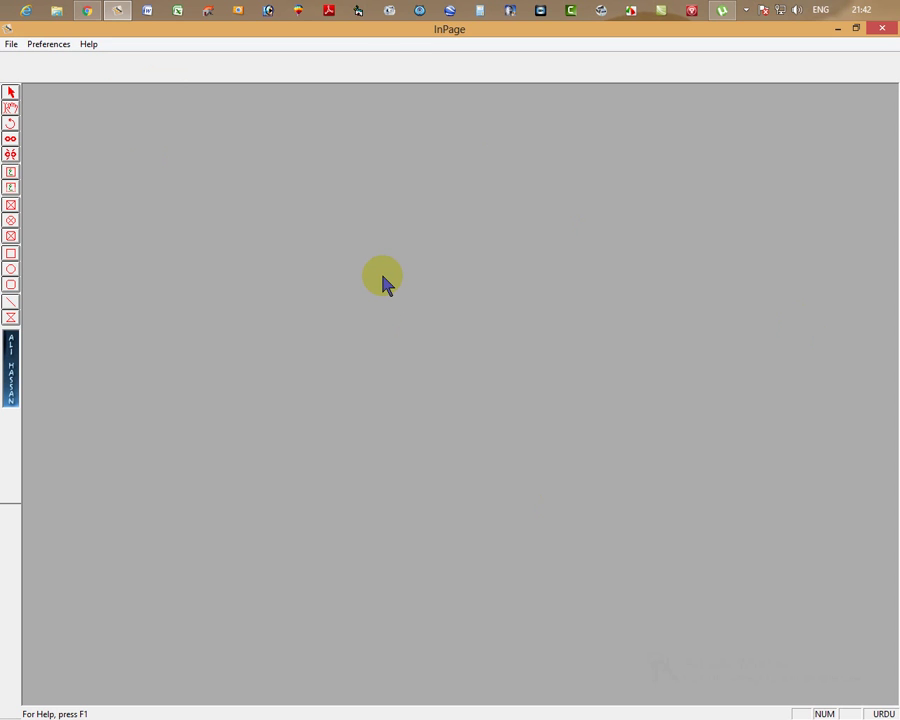
Create a new blank document with the default page settings in the reopened InPage and review the file commands
key(ctrl+n)
key(Return)
click(28, 45)
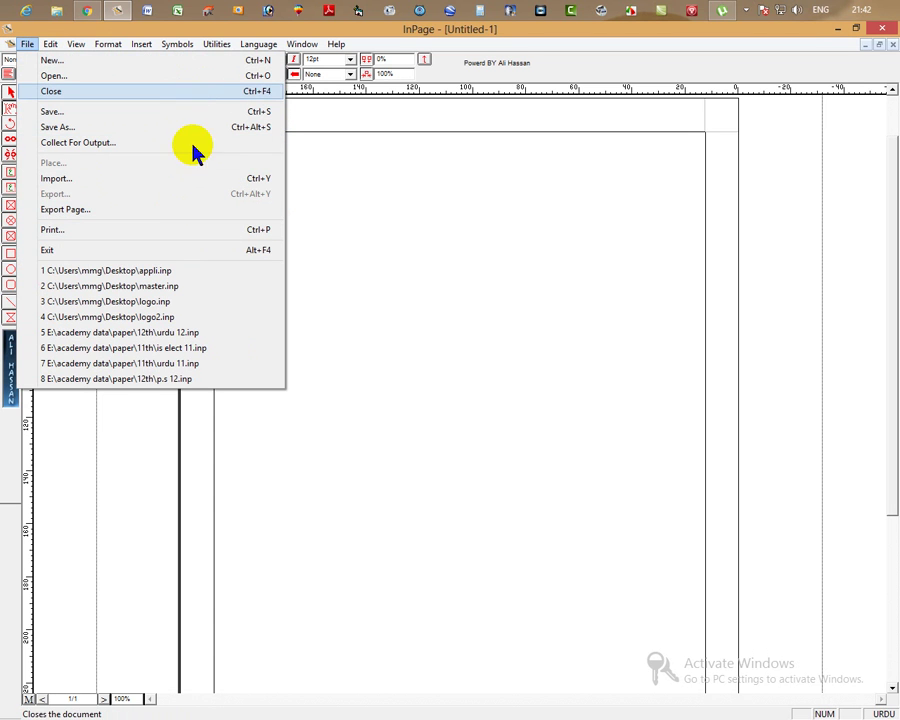
click(387, 248)
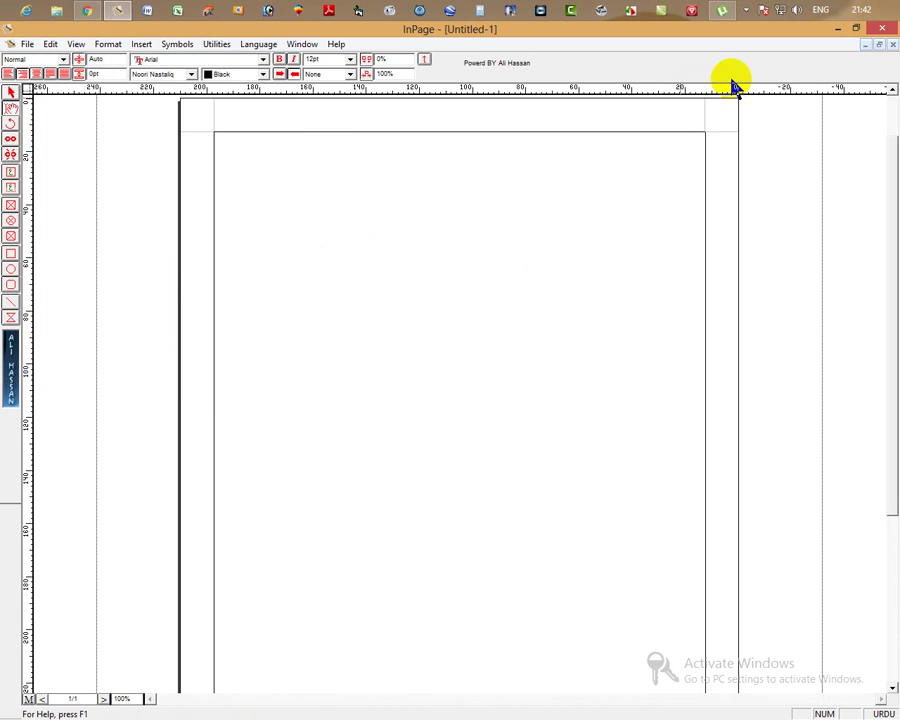
Minimize InPage and refresh the desktop behind it
click(838, 30)
right_click(380, 280)
click(396, 314)
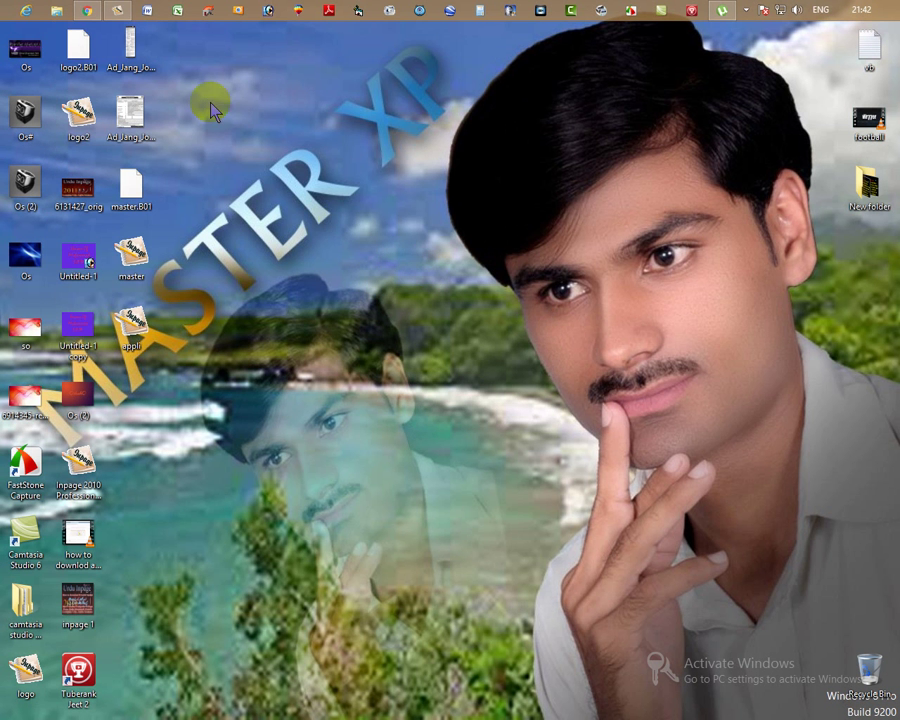
Switch to Chrome and look through the address and posts of the I.T Master Computer College Facebook page
click(88, 12)
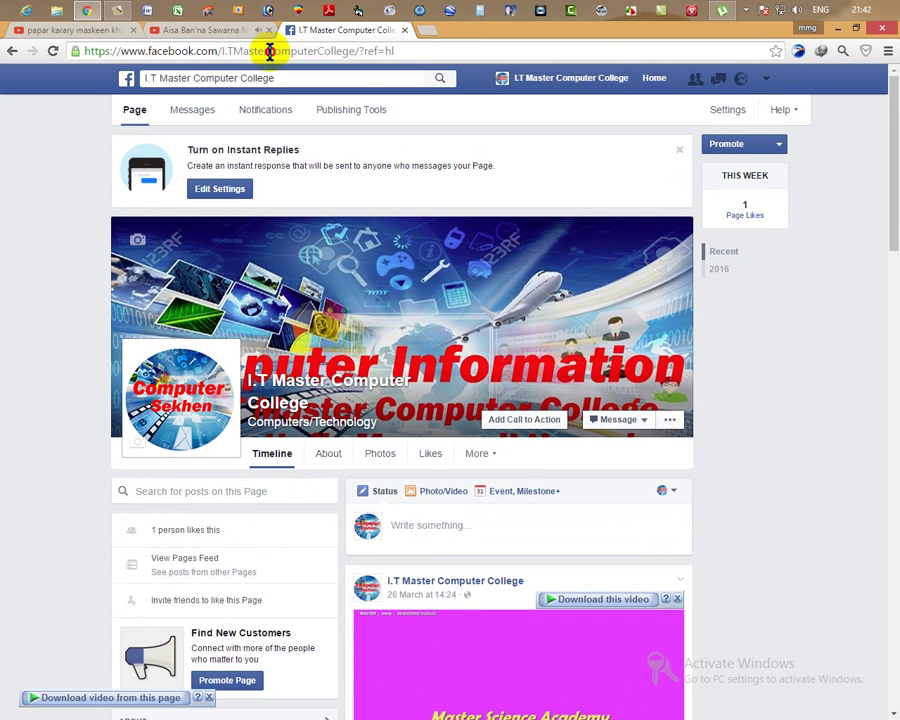
click(138, 48)
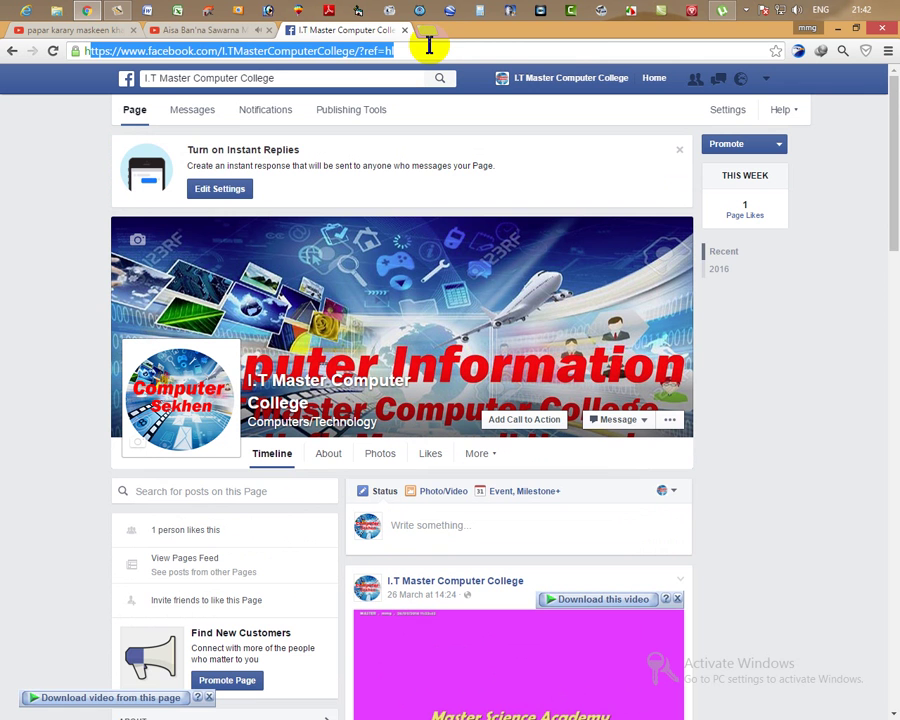
scroll(490, 340, down, 3)
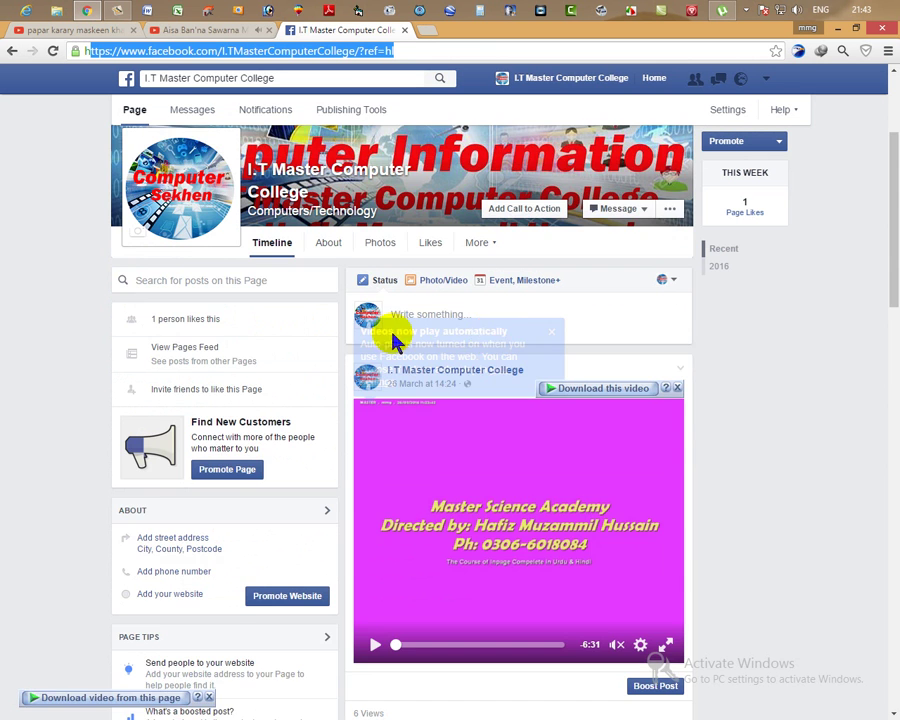
scroll(382, 342, down, 3)
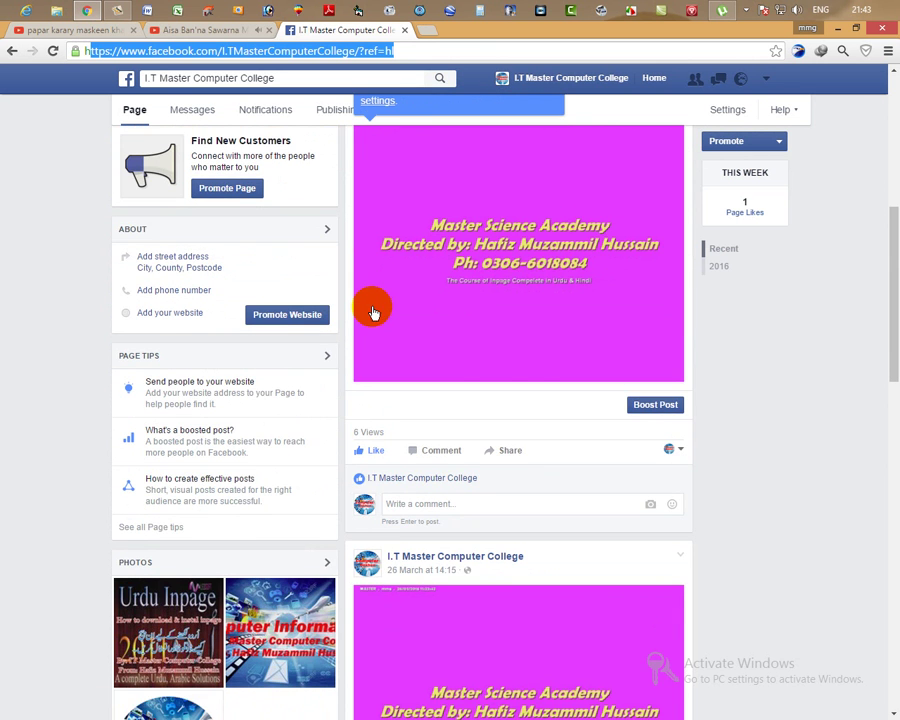
Look back over the college Facebook page from its video posts up to the cover image, and check the message options
scroll(372, 310, up, 5)
scroll(366, 310, down, 3)
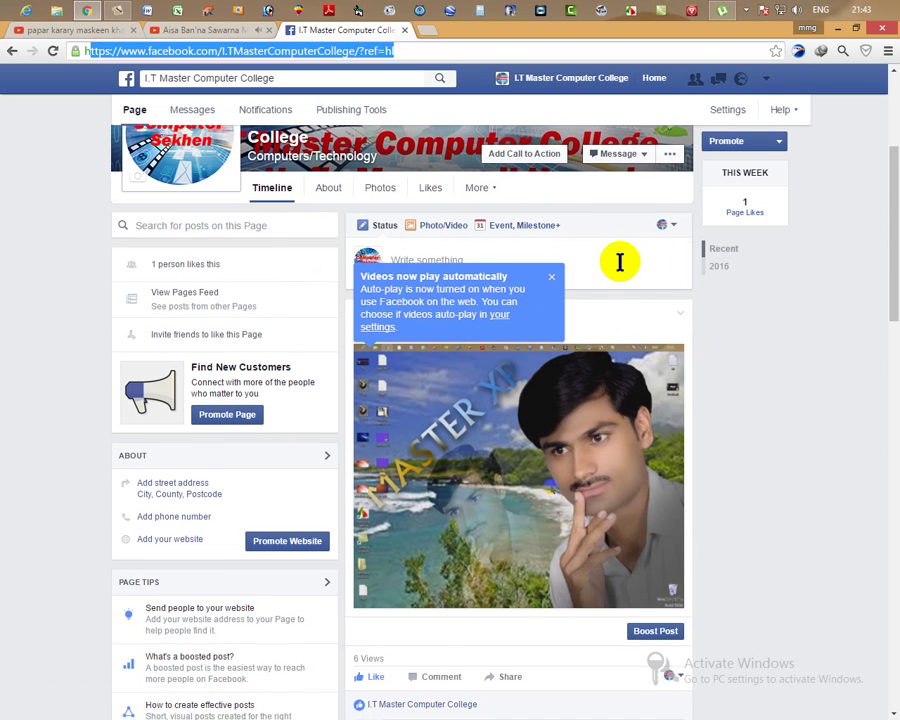
scroll(621, 260, down, 3)
scroll(621, 265, down, 2)
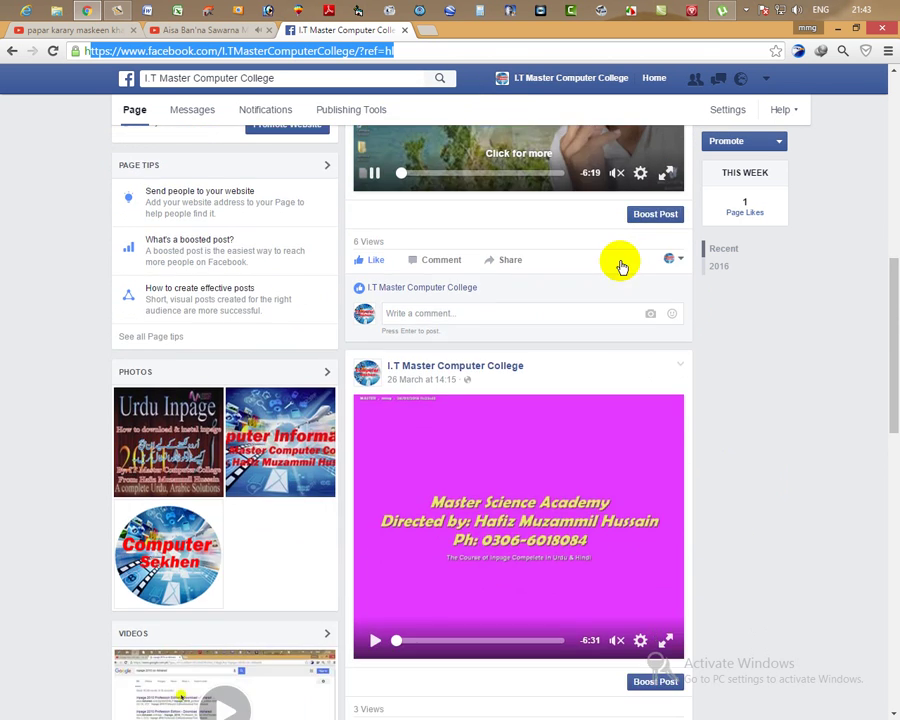
scroll(622, 262, up, 2)
scroll(621, 270, up, 2)
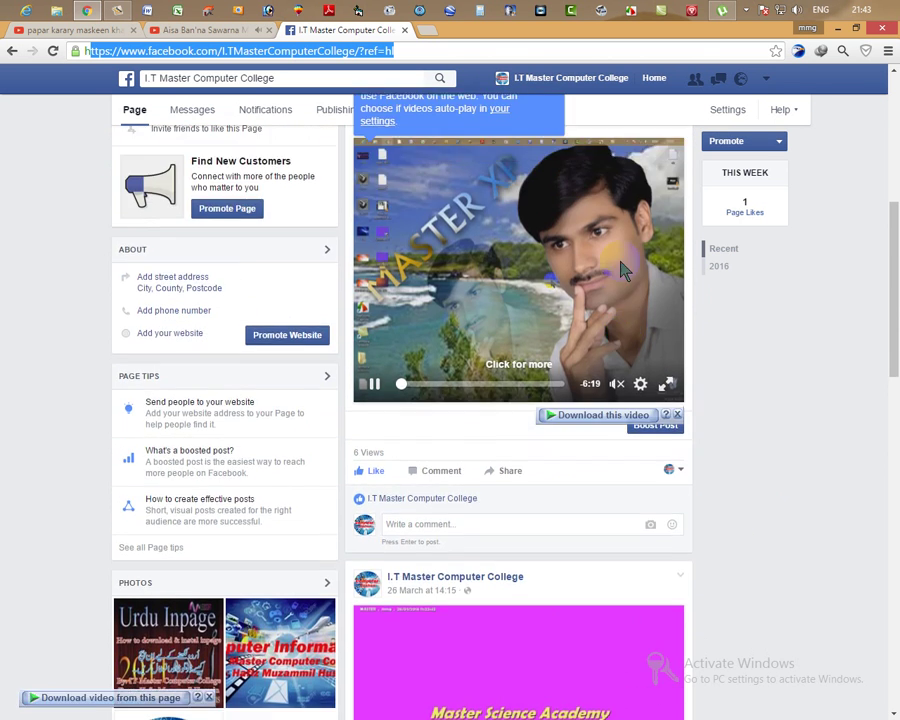
scroll(650, 330, up, 1)
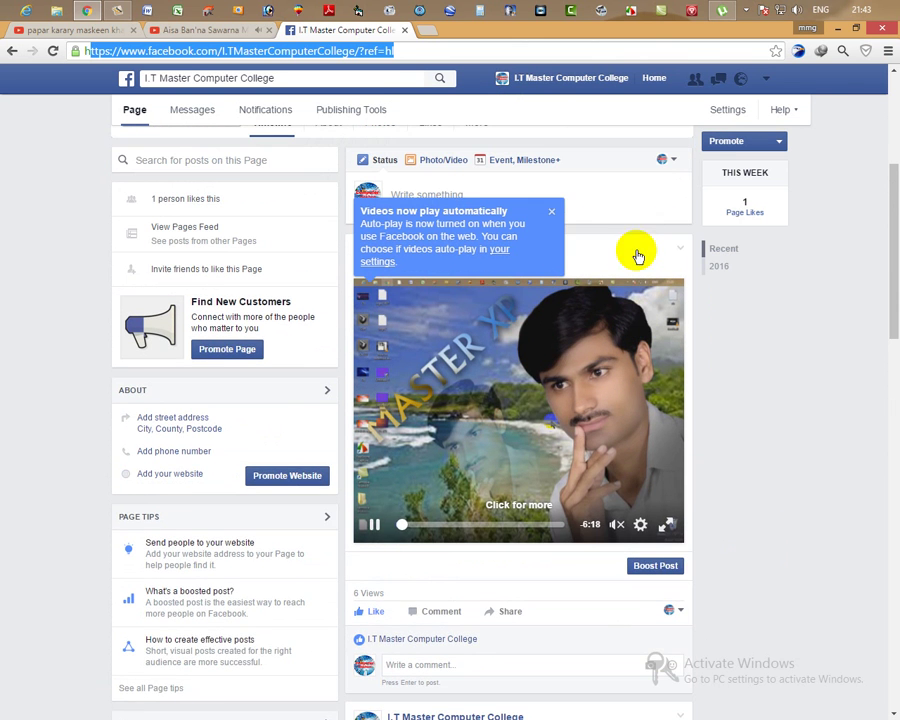
scroll(650, 330, up, 3)
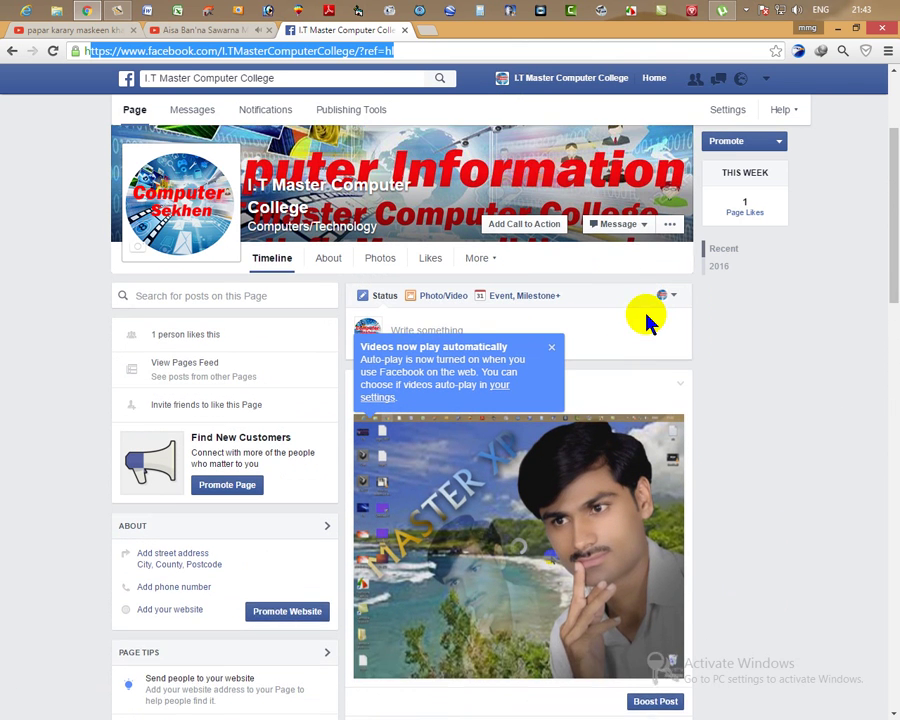
click(643, 297)
click(510, 337)
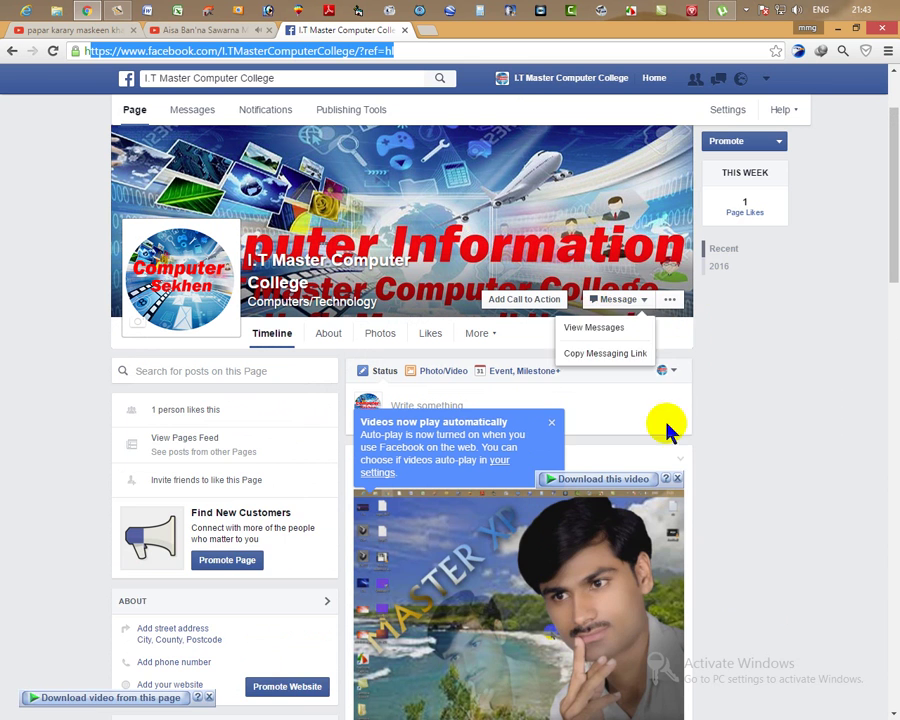
scroll(667, 352, up, 1)
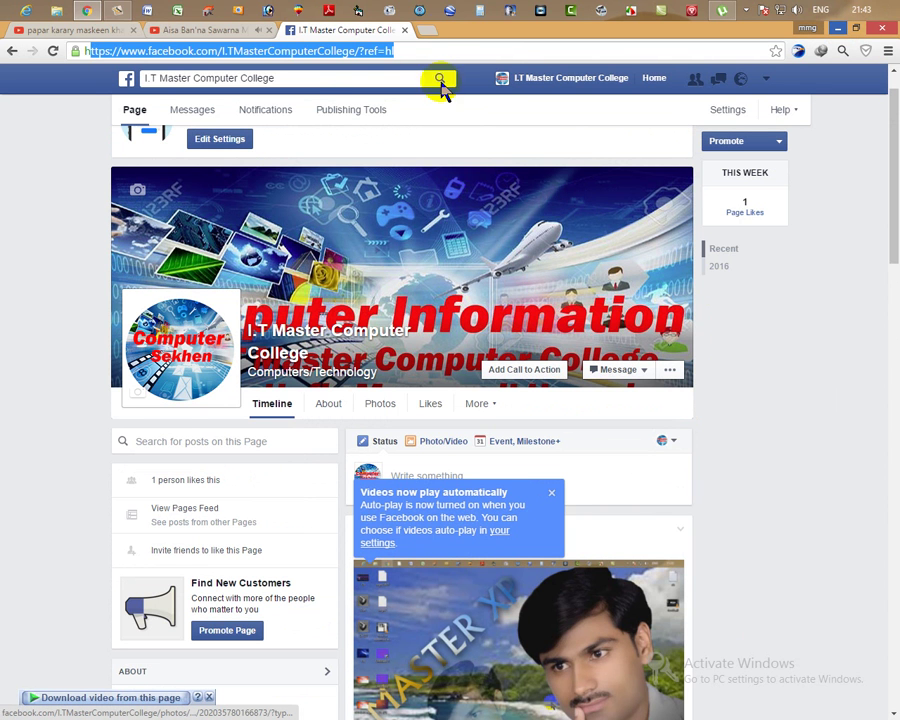
Open YouTube in a new browser tab, search for "computer infrormaion" and look through the results
click(432, 30)
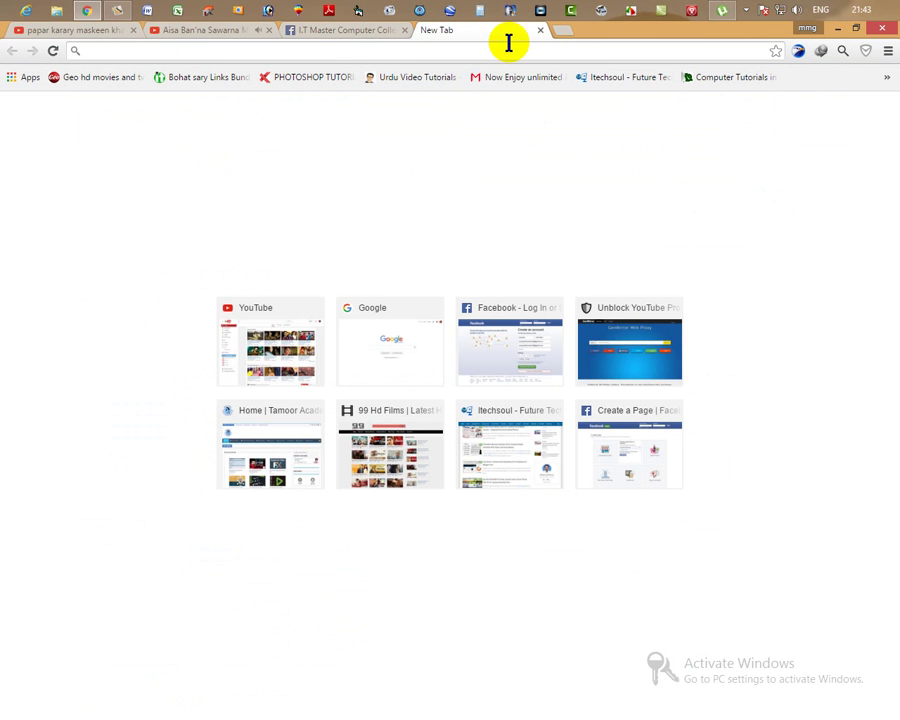
click(296, 367)
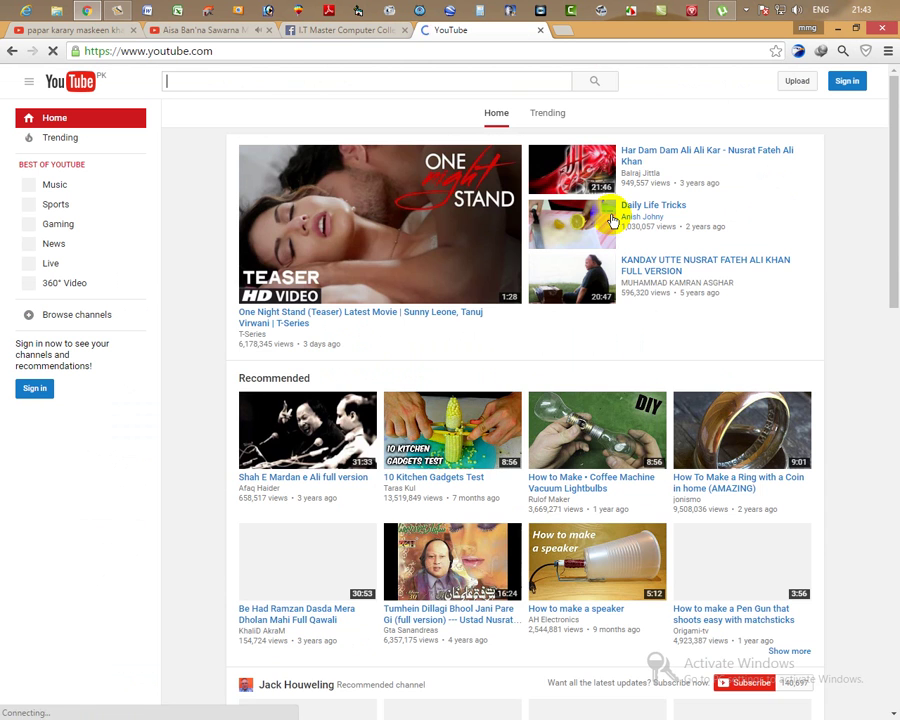
scroll(440, 160, down, 3)
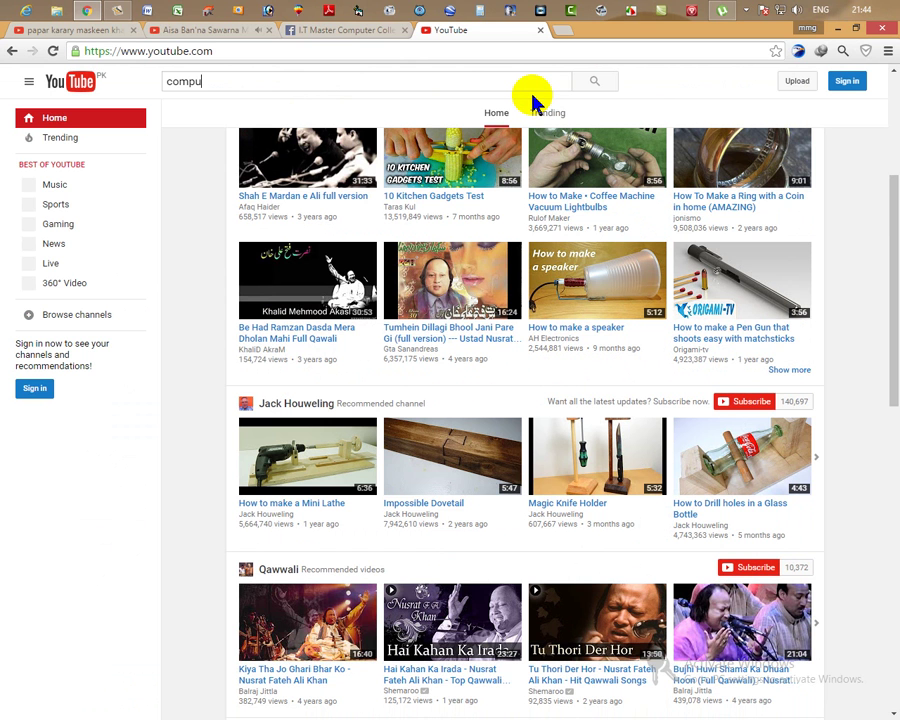
text(ter infror)
key(Return)
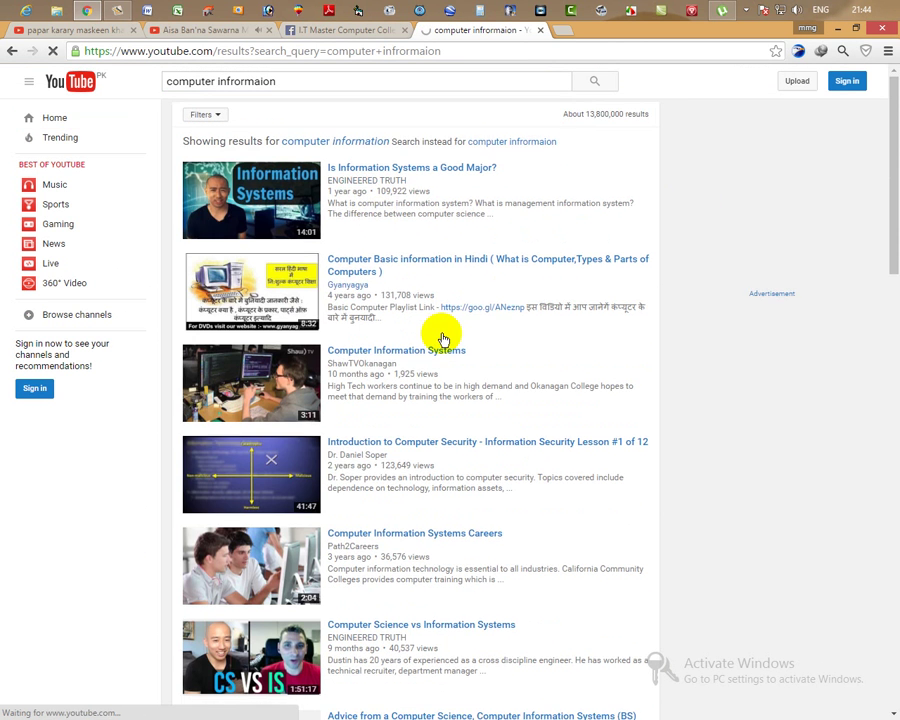
scroll(442, 333, down, 3)
scroll(442, 340, down, 5)
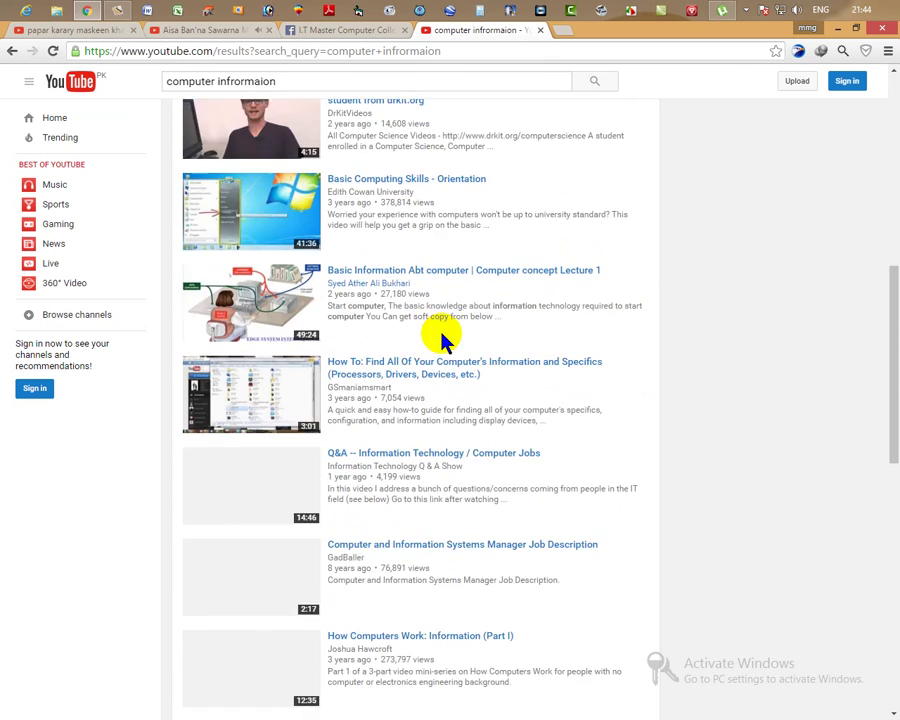
scroll(443, 340, down, 4)
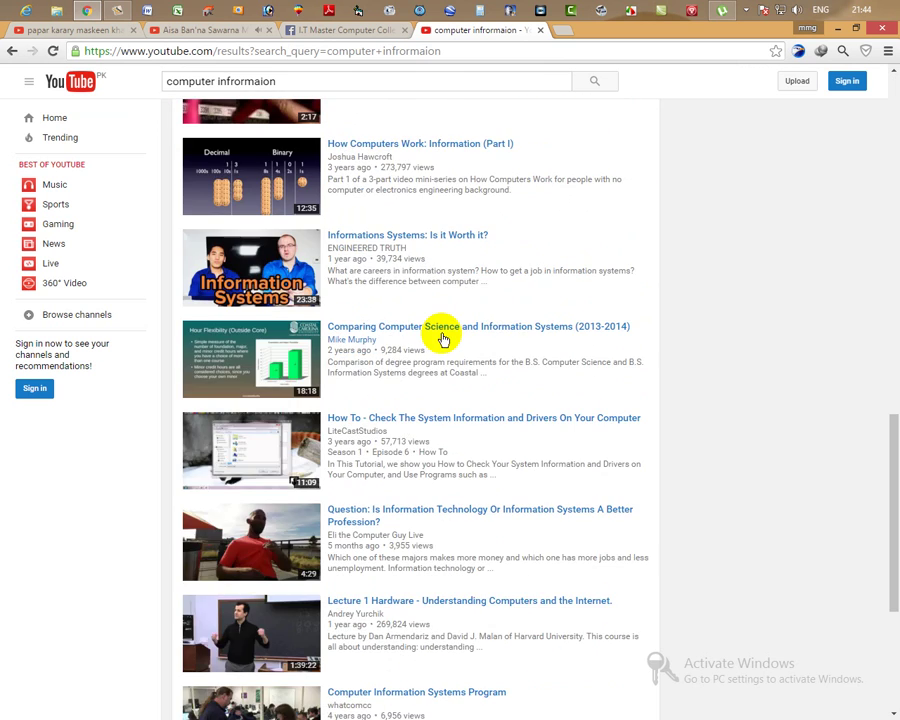
scroll(443, 340, up, 12)
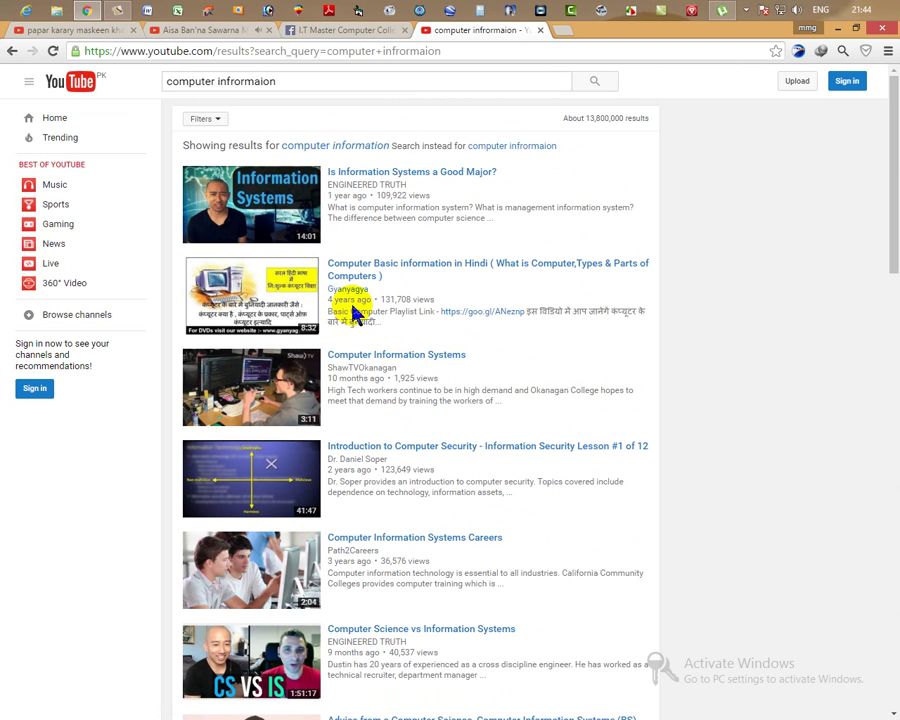
Add the missing letter to the YouTube query and search for "computer infrormation"
click(262, 80)
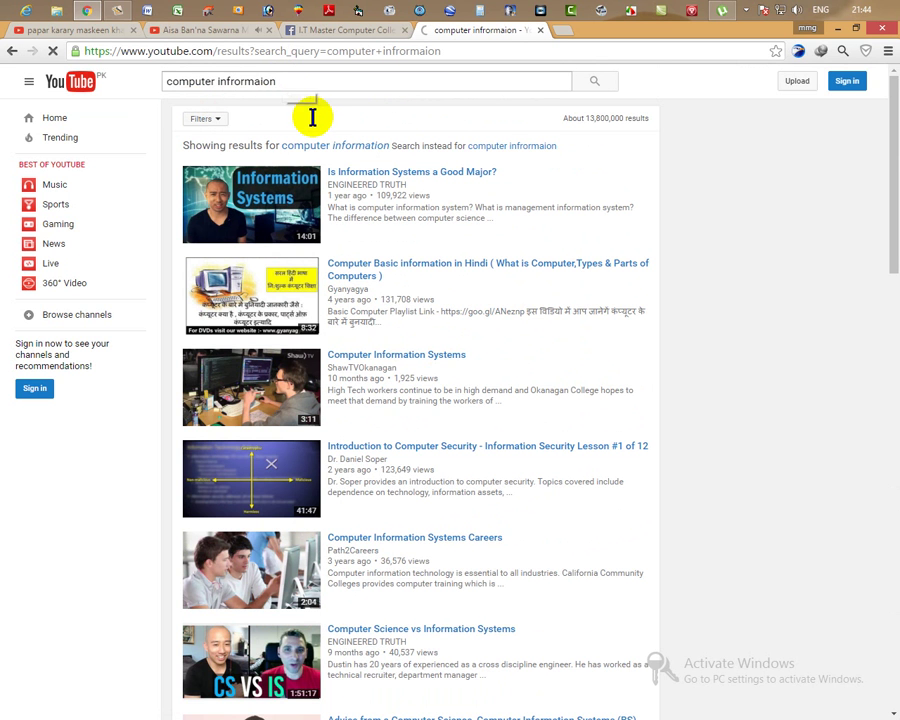
text(t)
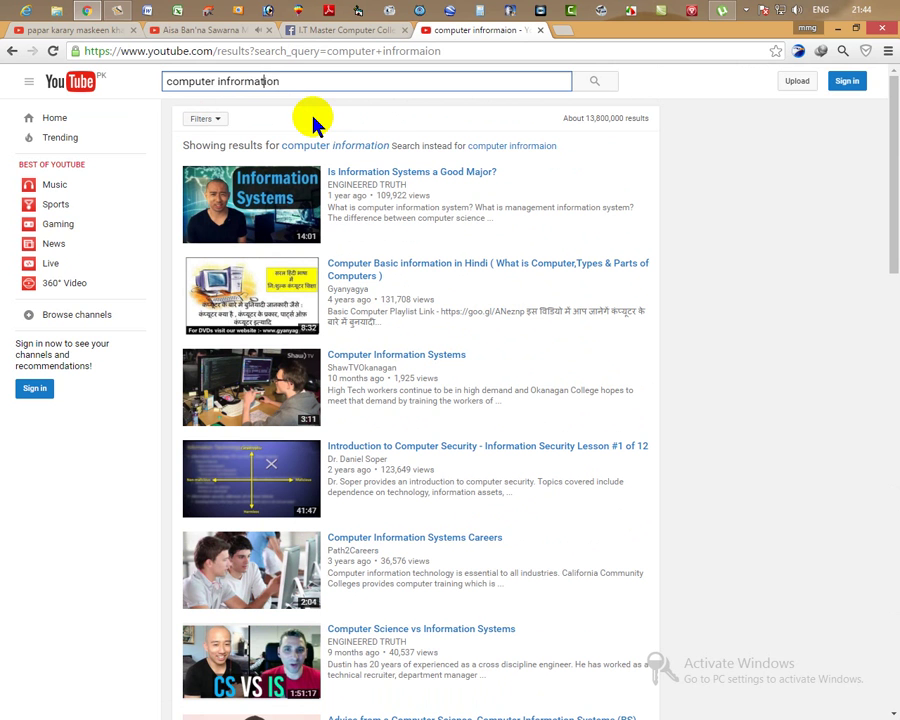
key(Return)
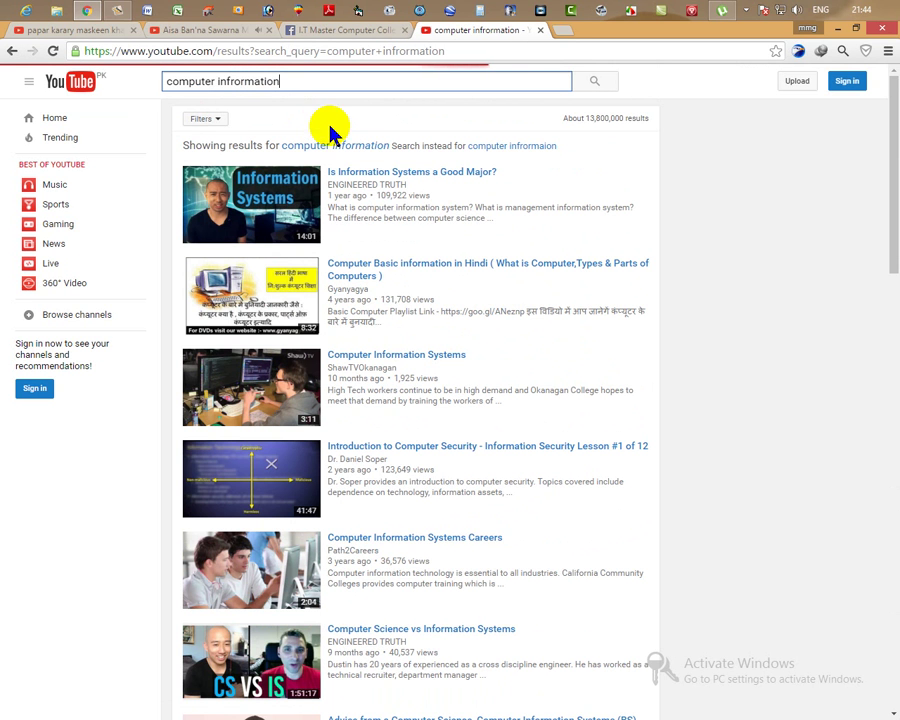
click(325, 150)
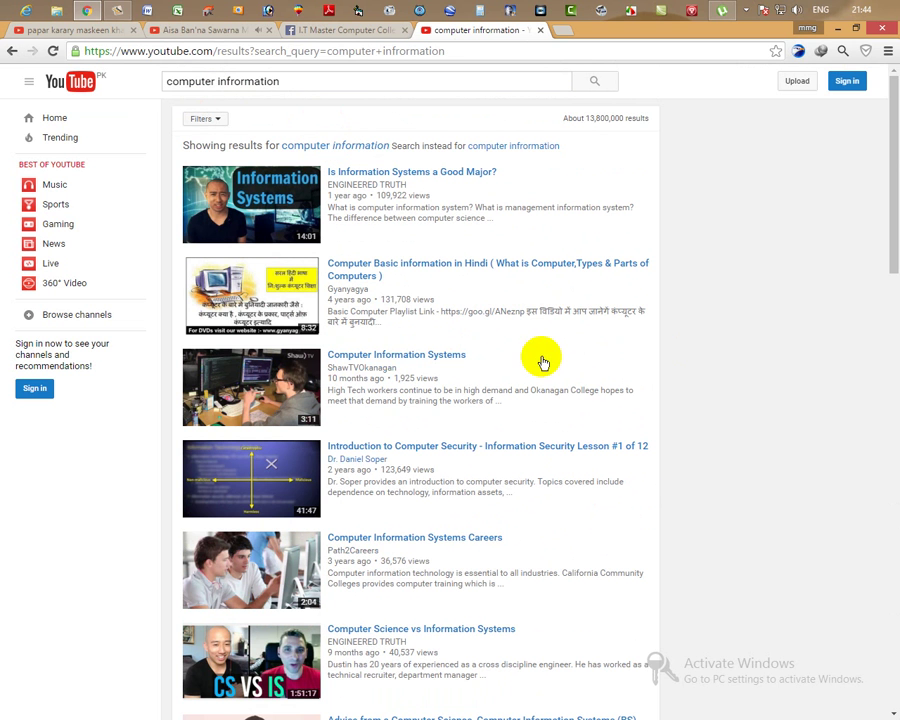
Look through the first page of YouTube results for the college's own channel or videos
scroll(486, 357, down, 3)
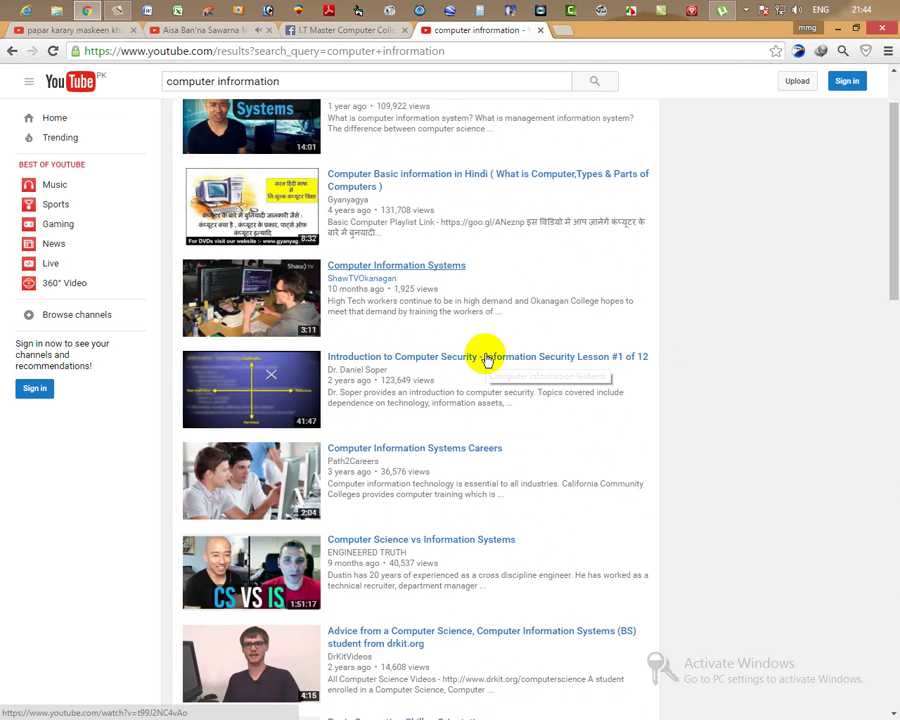
scroll(486, 358, down, 9)
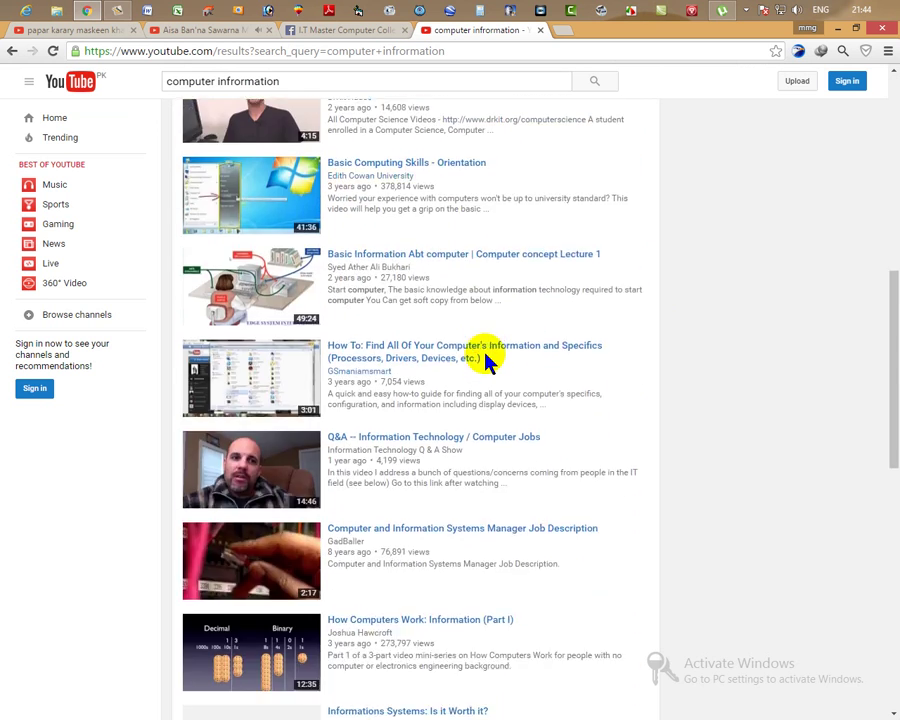
scroll(486, 358, down, 8)
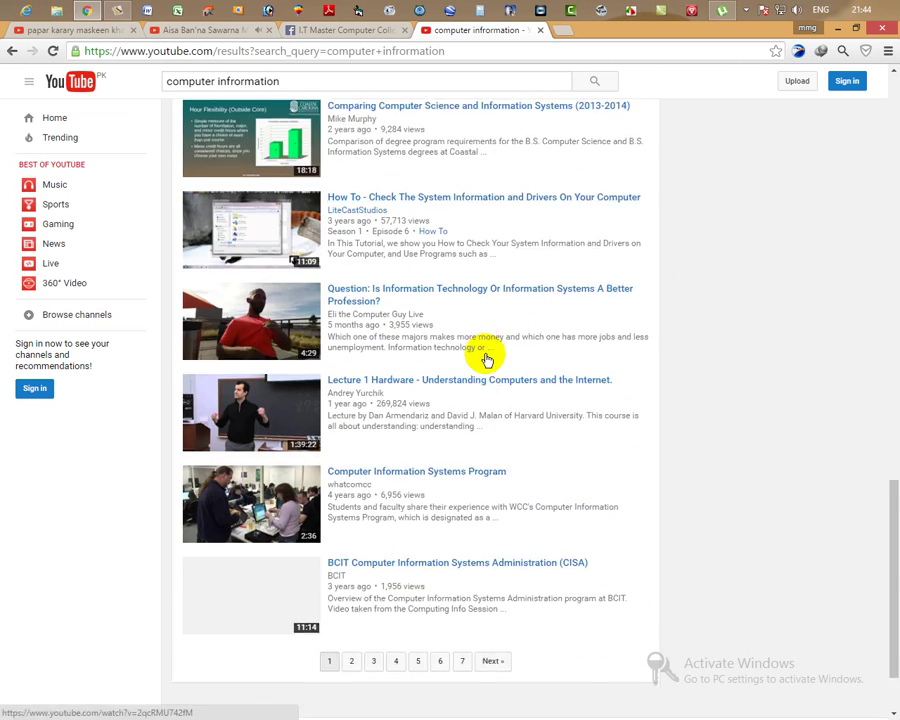
scroll(487, 360, up, 16)
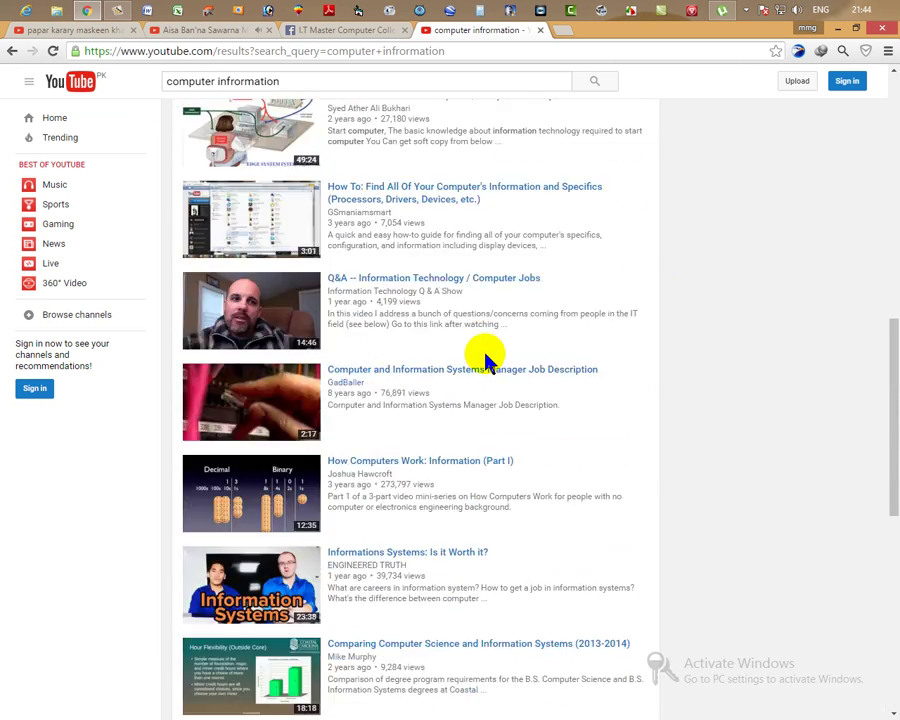
scroll(487, 360, up, 5)
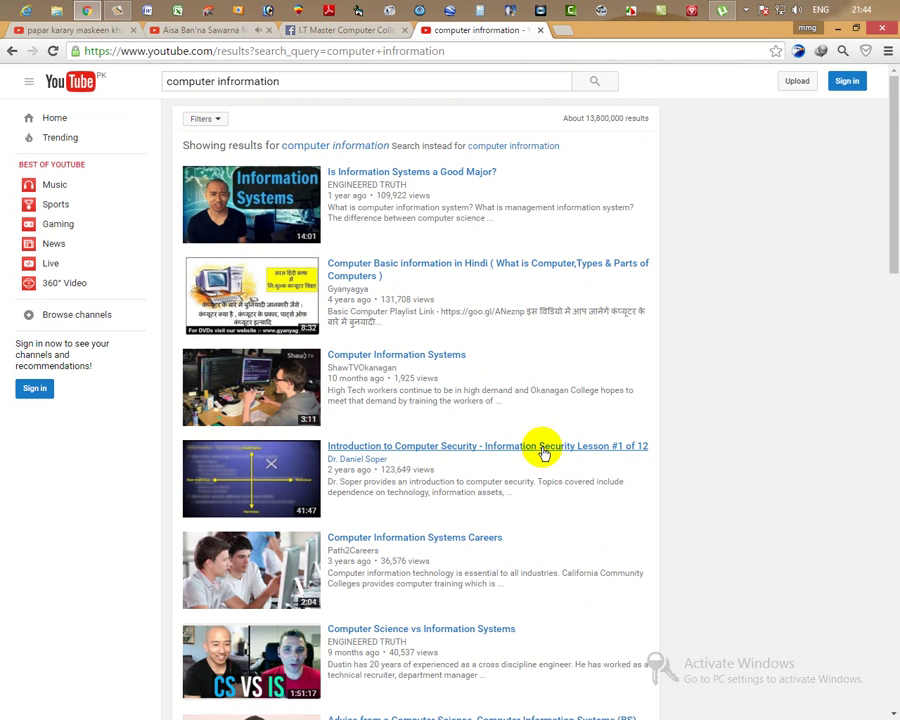
scroll(542, 455, down, 1)
scroll(542, 452, up, 1)
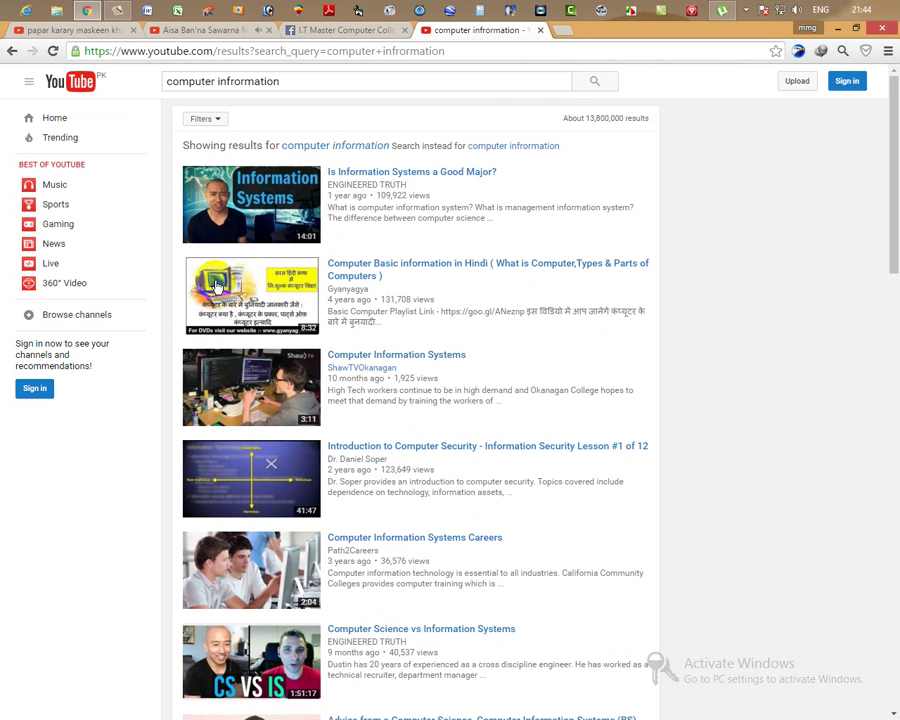
scroll(620, 400, down, 1)
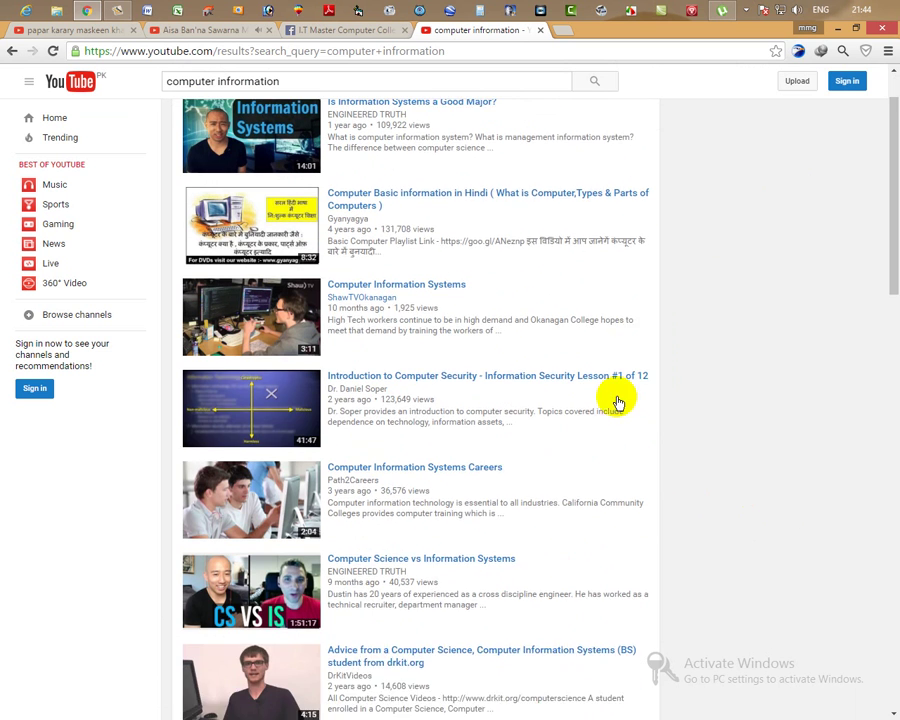
scroll(614, 400, up, 1)
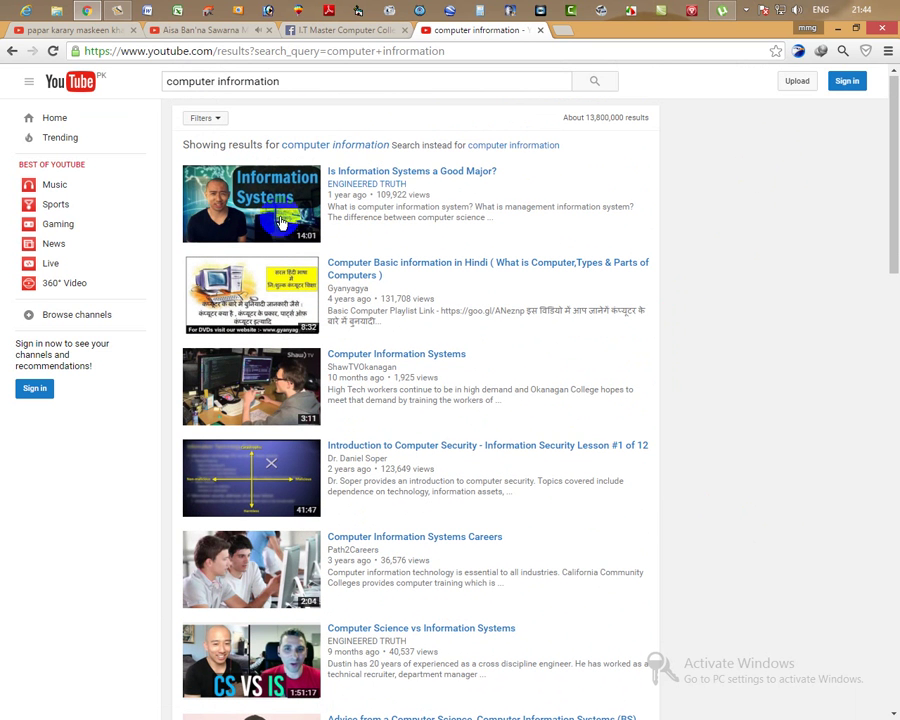
Search for "computer infrormation by itmaster computer college" and open the video "how to downlod and instal inpage 2010 by I.T Master Computer College"
click(321, 80)
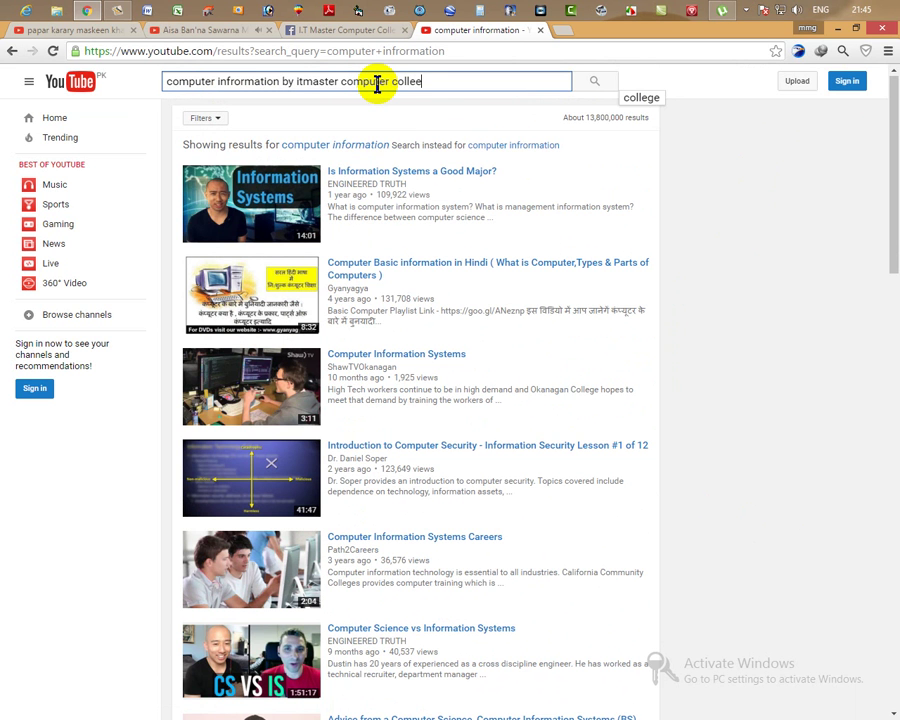
key(Return)
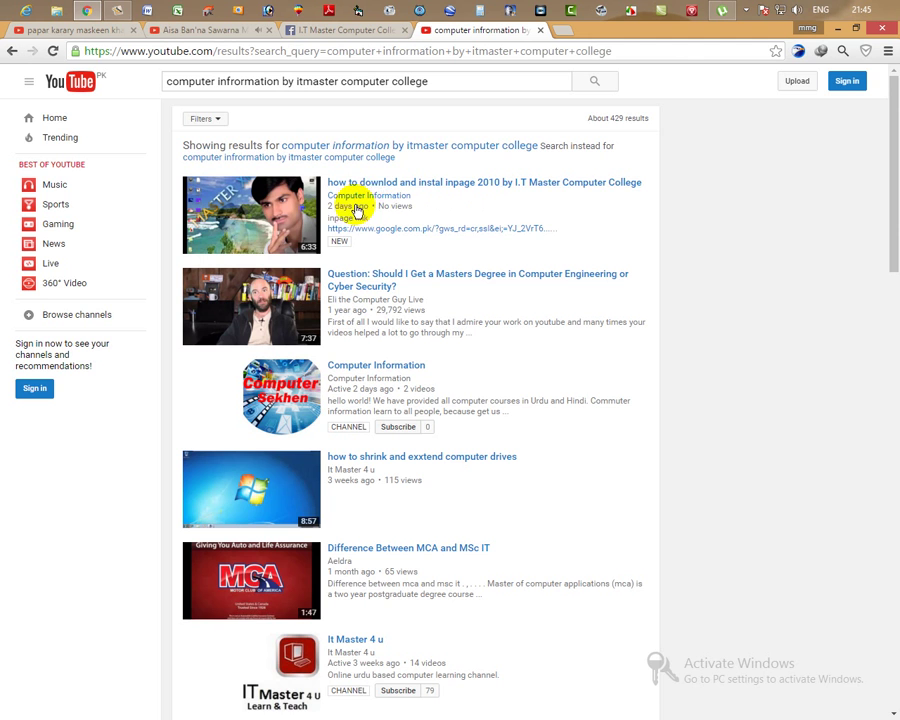
click(386, 191)
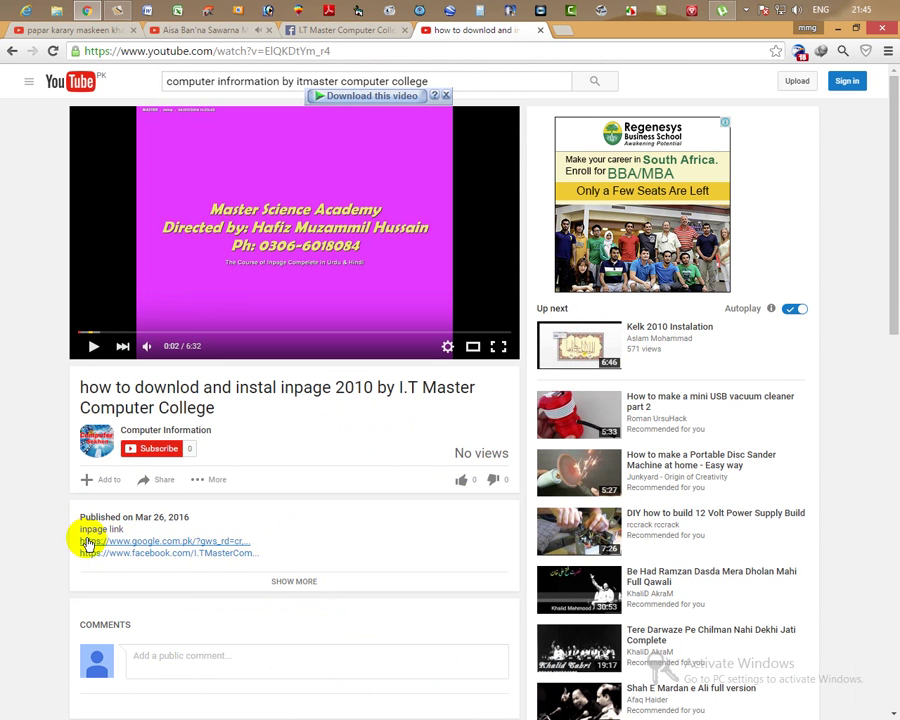
scroll(232, 540, down, 1)
scroll(232, 544, up, 1)
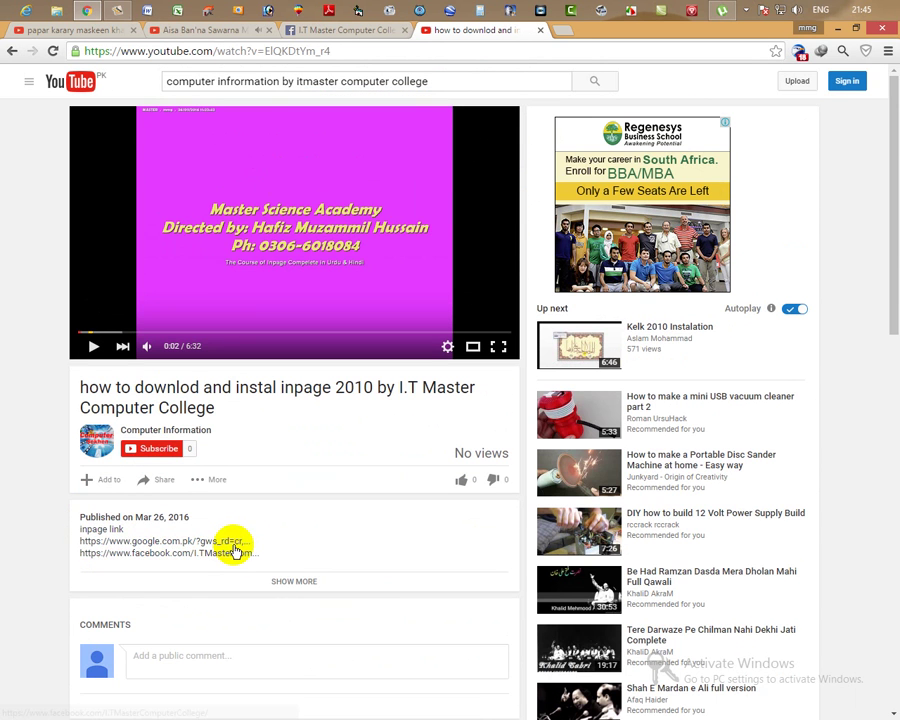
Minimize Chrome to return to the desktop, refresh it and show the hidden notification-area icons
click(838, 28)
right_click(446, 258)
click(476, 305)
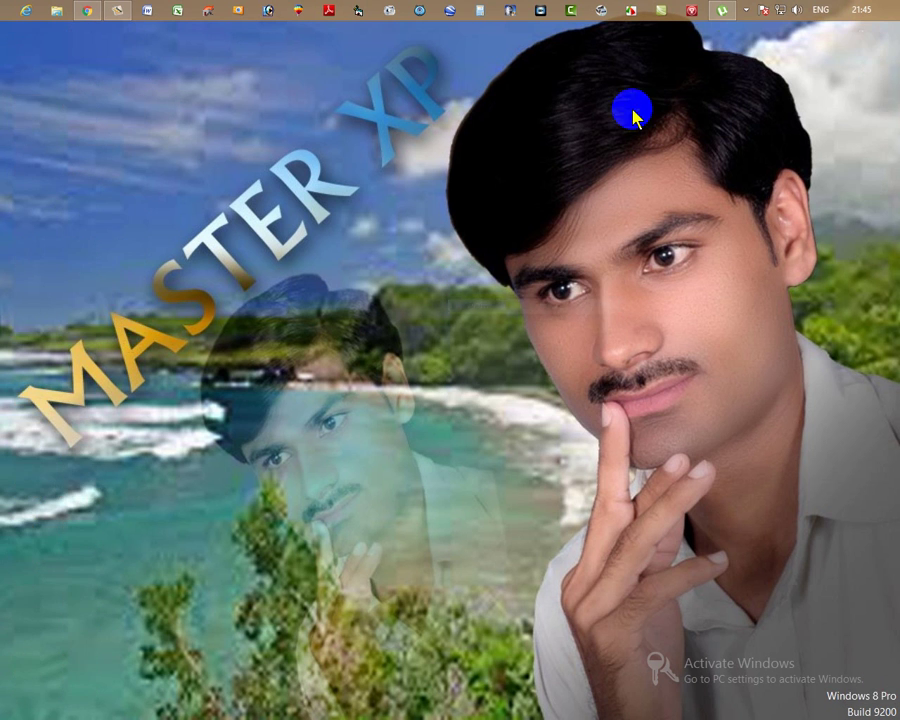
click(747, 11)
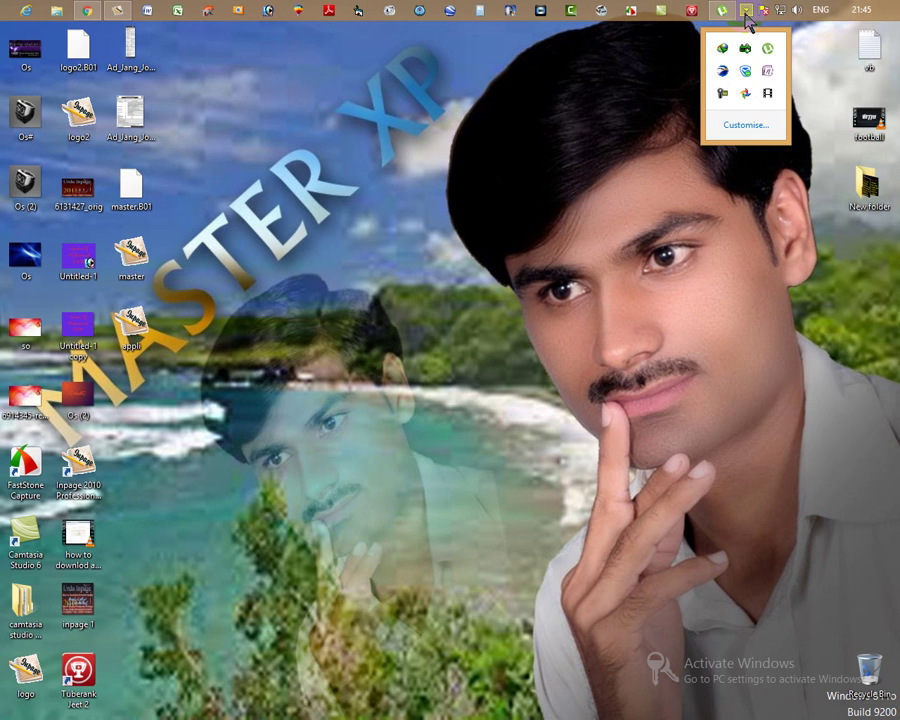